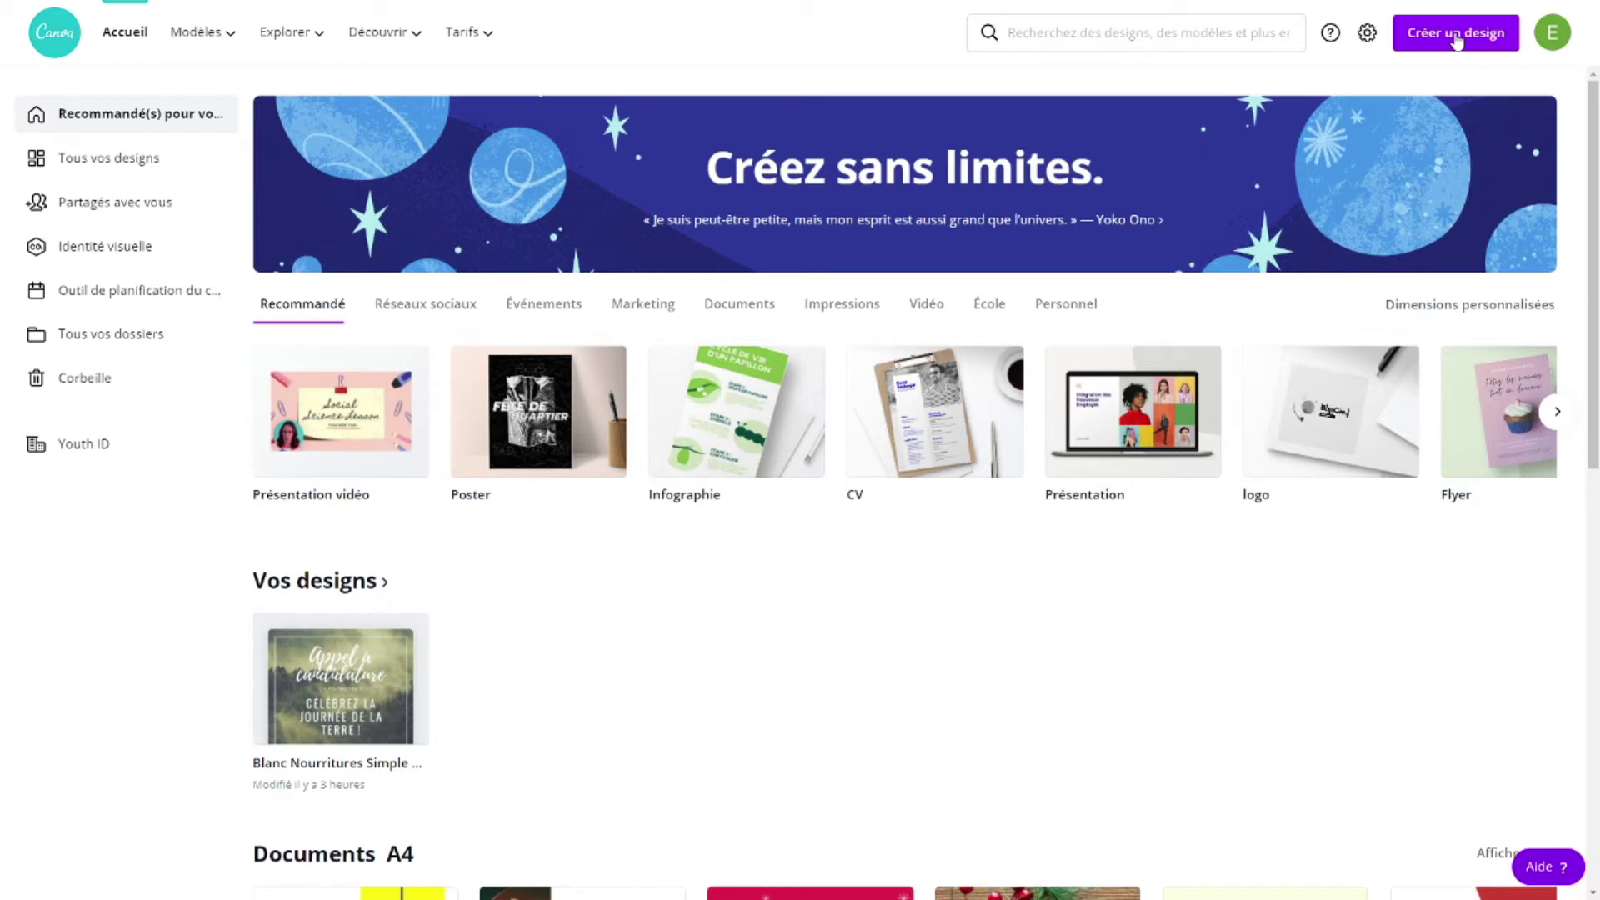
- Create a new blank design in the suggested Poster format
{"action": "left_click", "coordinate": [1456, 35]}
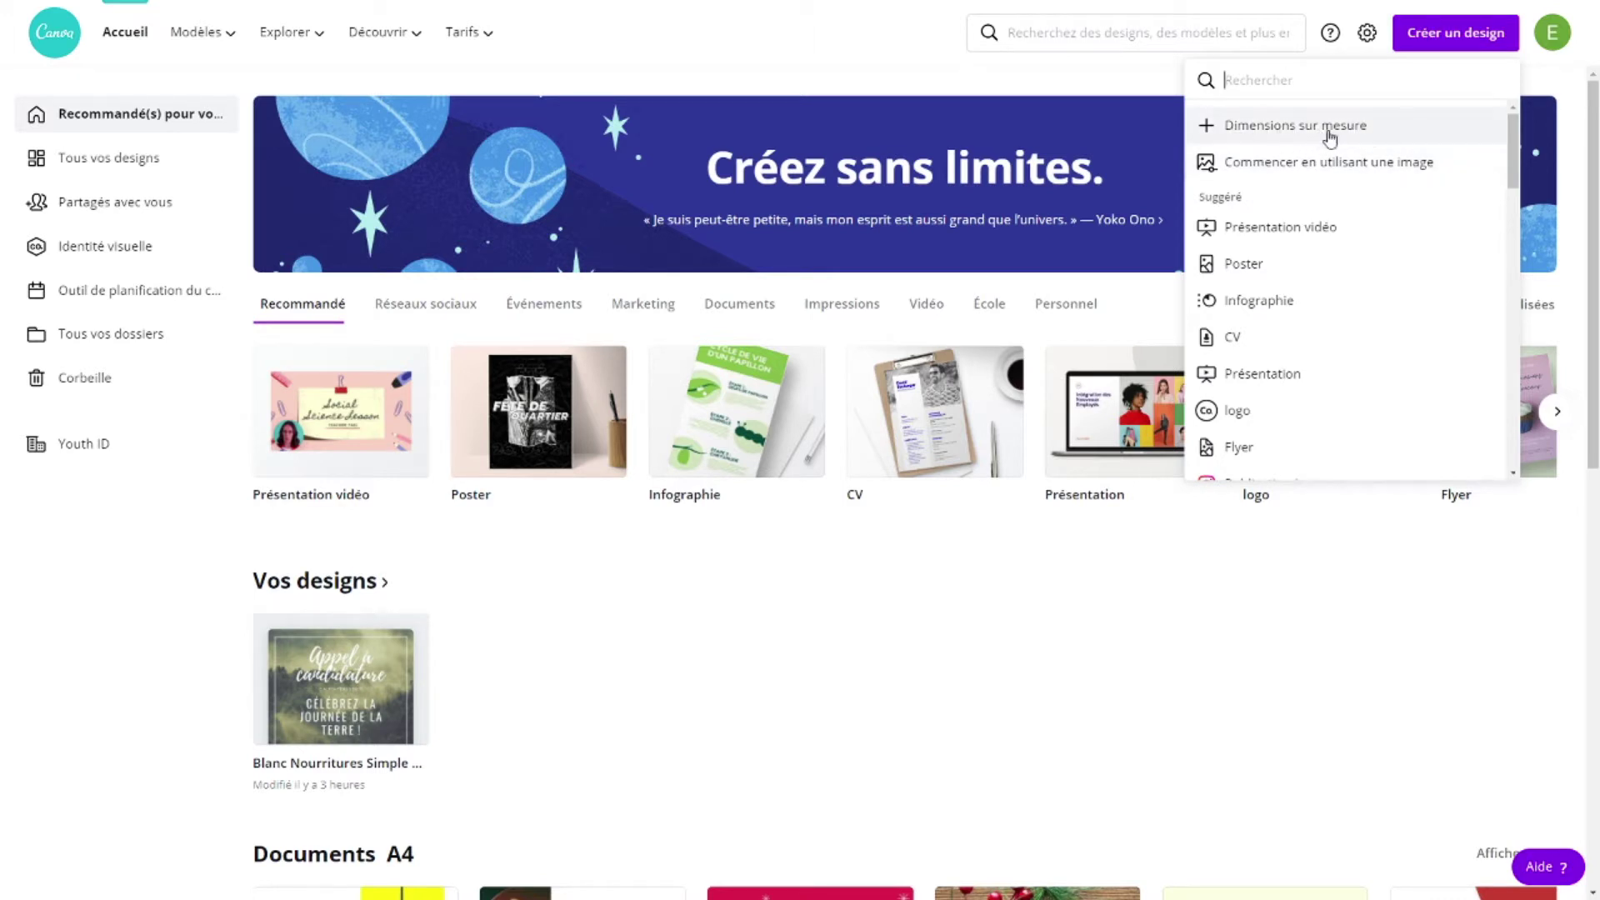
{"action": "scroll", "coordinate": [1330, 137], "scroll_direction": "down", "scroll_amount": 8}
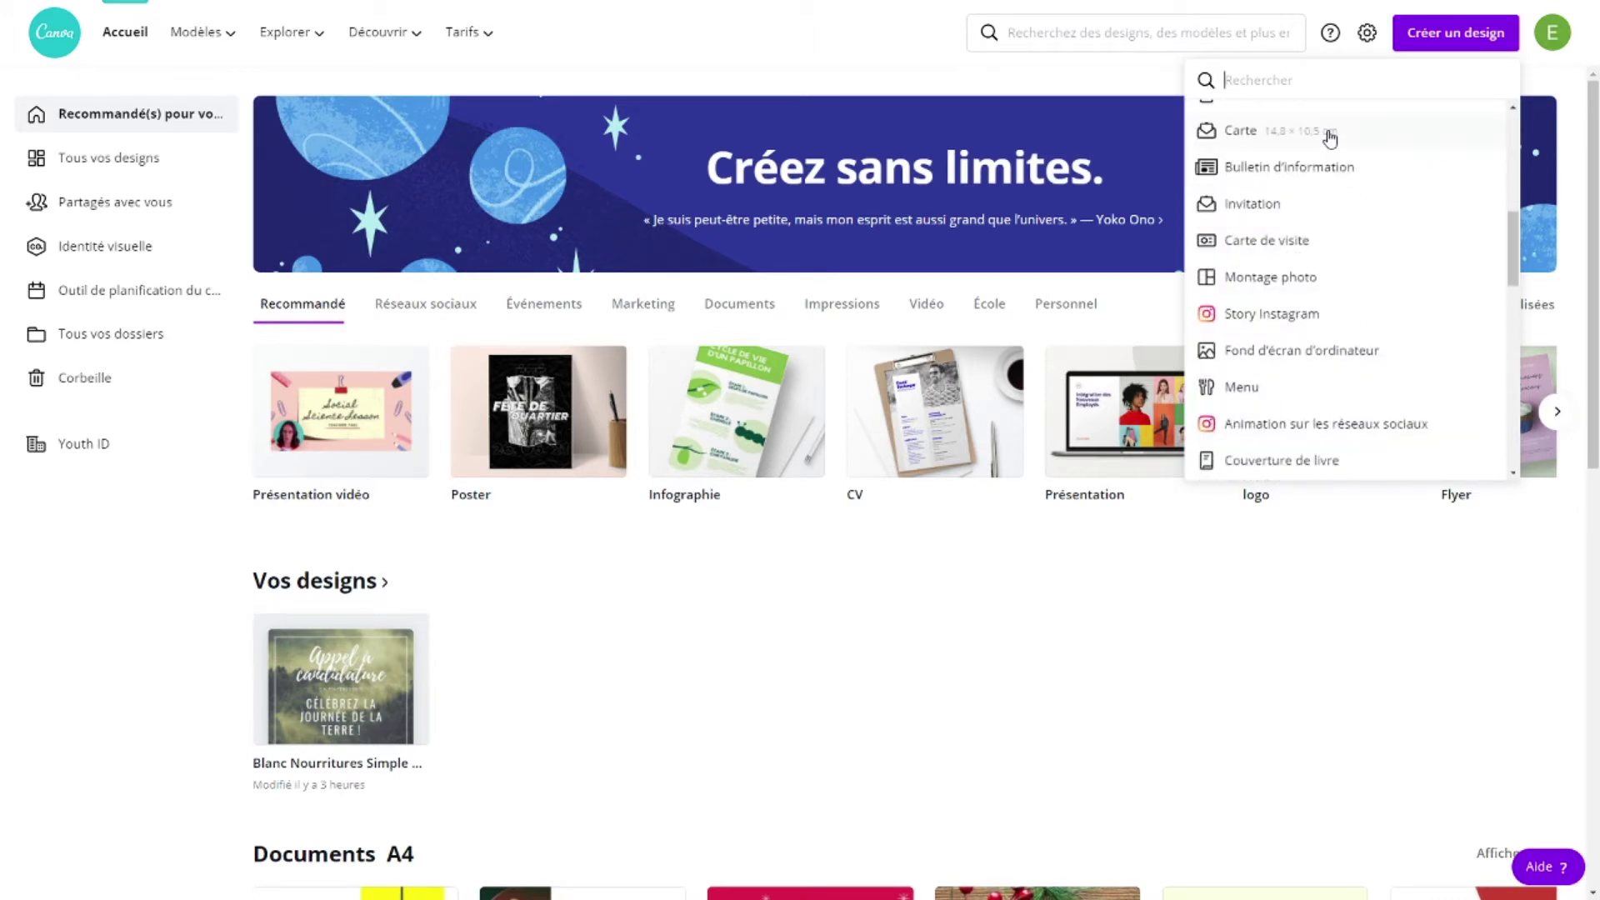
{"action": "scroll", "coordinate": [1330, 137], "scroll_direction": "down", "scroll_amount": 5}
{"action": "scroll", "coordinate": [1326, 135], "scroll_direction": "down", "scroll_amount": 3}
{"action": "scroll", "coordinate": [1326, 136], "scroll_direction": "up", "scroll_amount": 2}
{"action": "scroll", "coordinate": [1326, 136], "scroll_direction": "up", "scroll_amount": 5}
{"action": "scroll", "coordinate": [1326, 136], "scroll_direction": "up", "scroll_amount": 5}
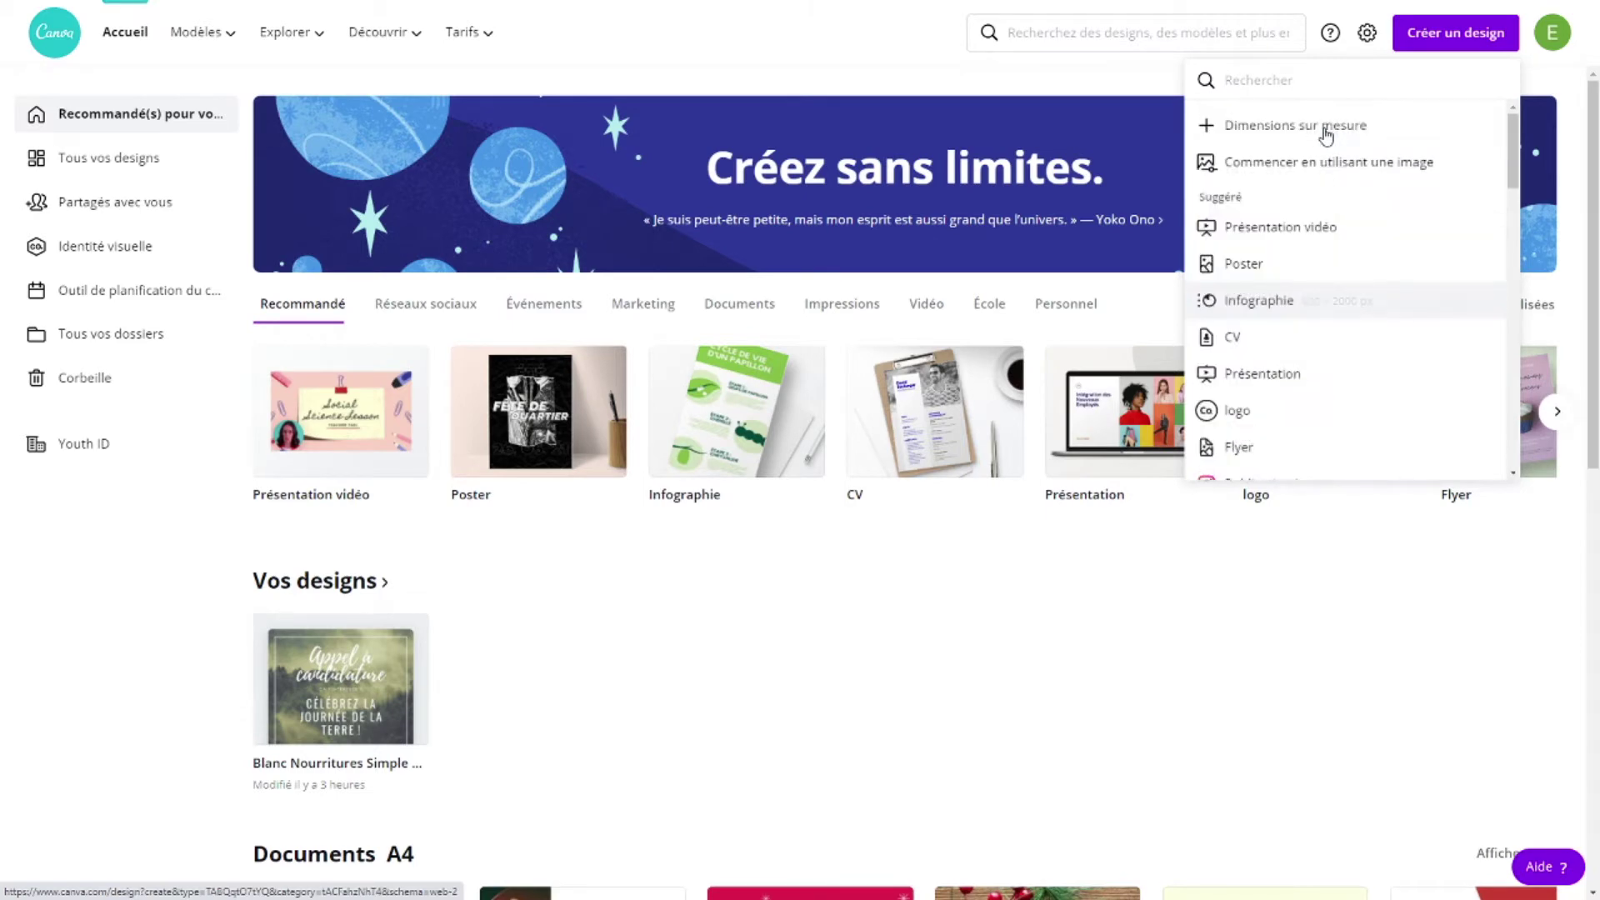
{"action": "left_click", "coordinate": [1323, 270]}
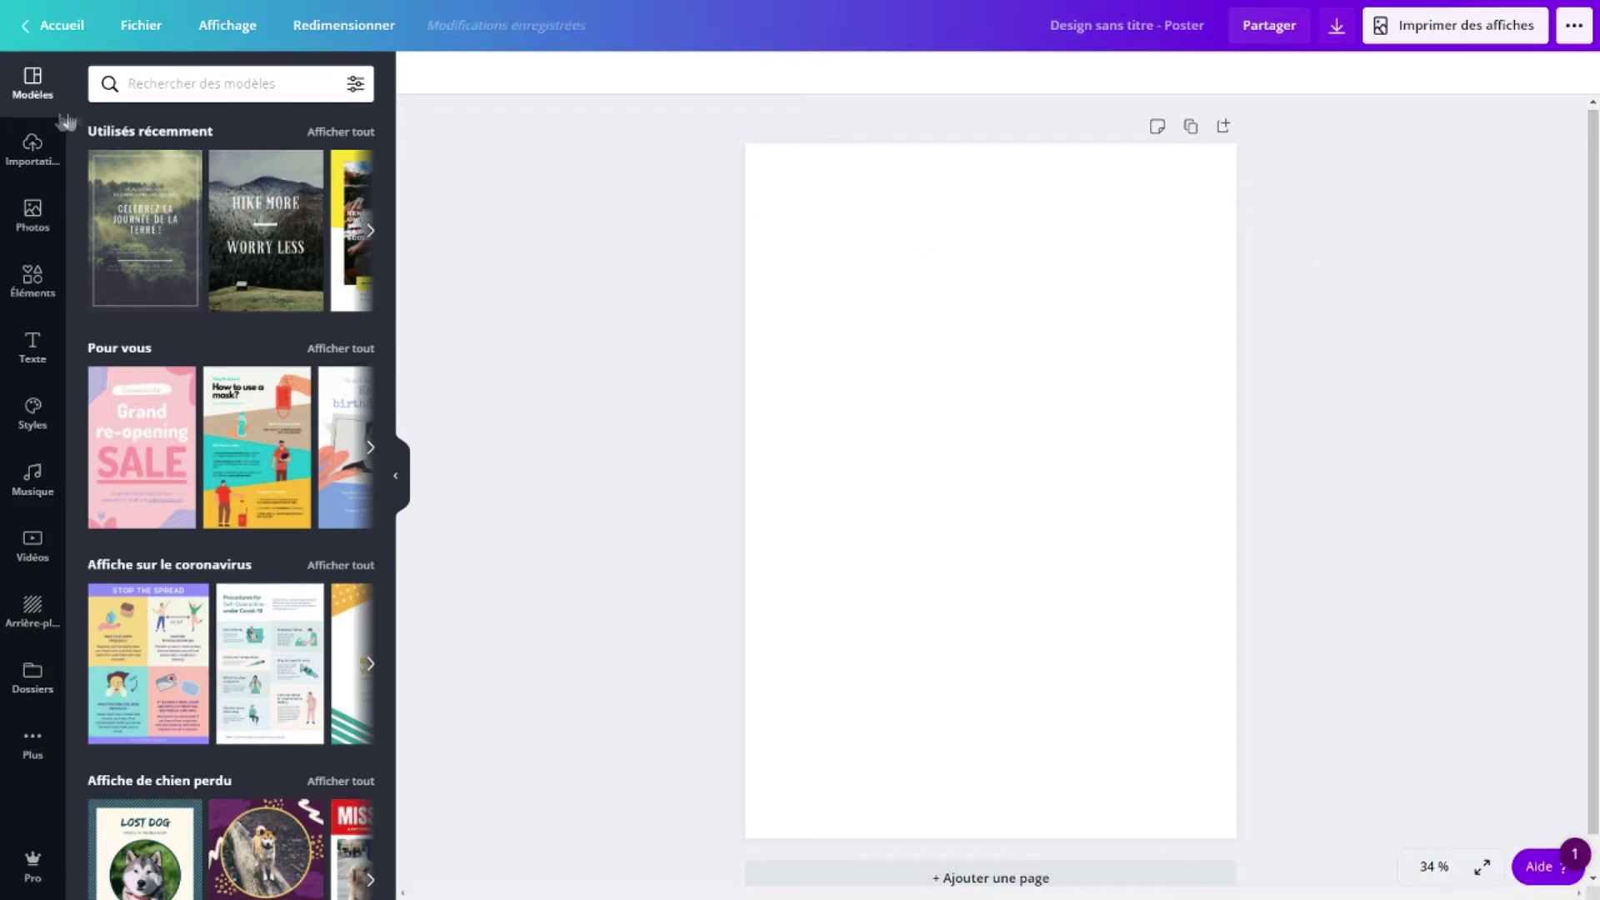
- Apply the recently used misty forest template "Célébrez la journée de la Terre !" to the blank poster
{"action": "scroll", "coordinate": [197, 136], "scroll_direction": "down", "scroll_amount": 5}
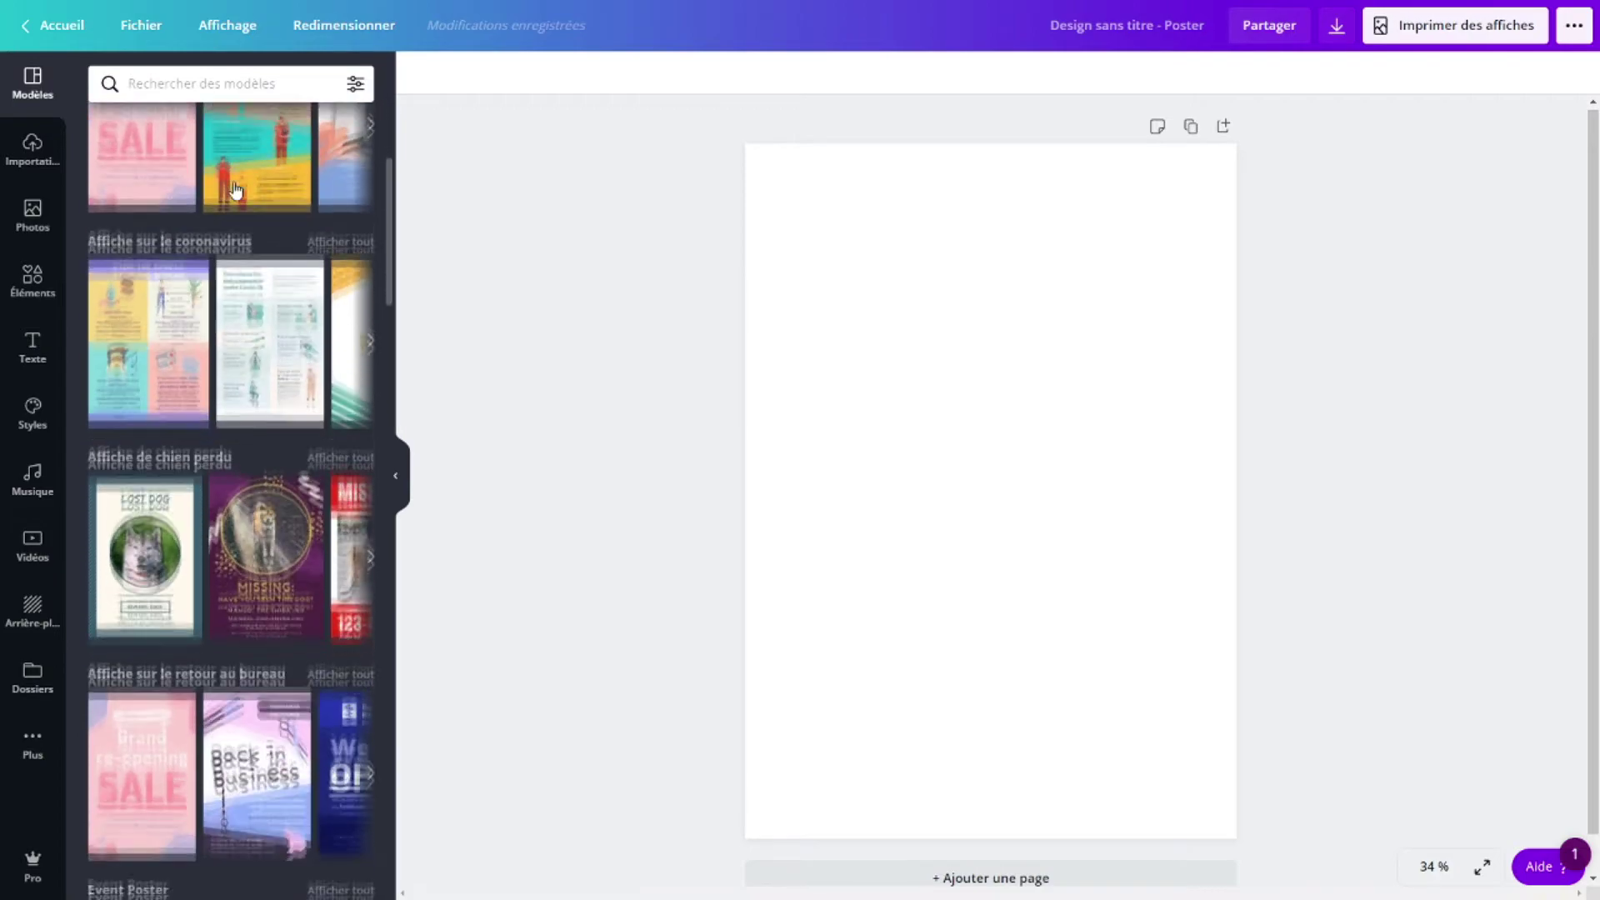
{"action": "scroll", "coordinate": [236, 190], "scroll_direction": "down", "scroll_amount": 5}
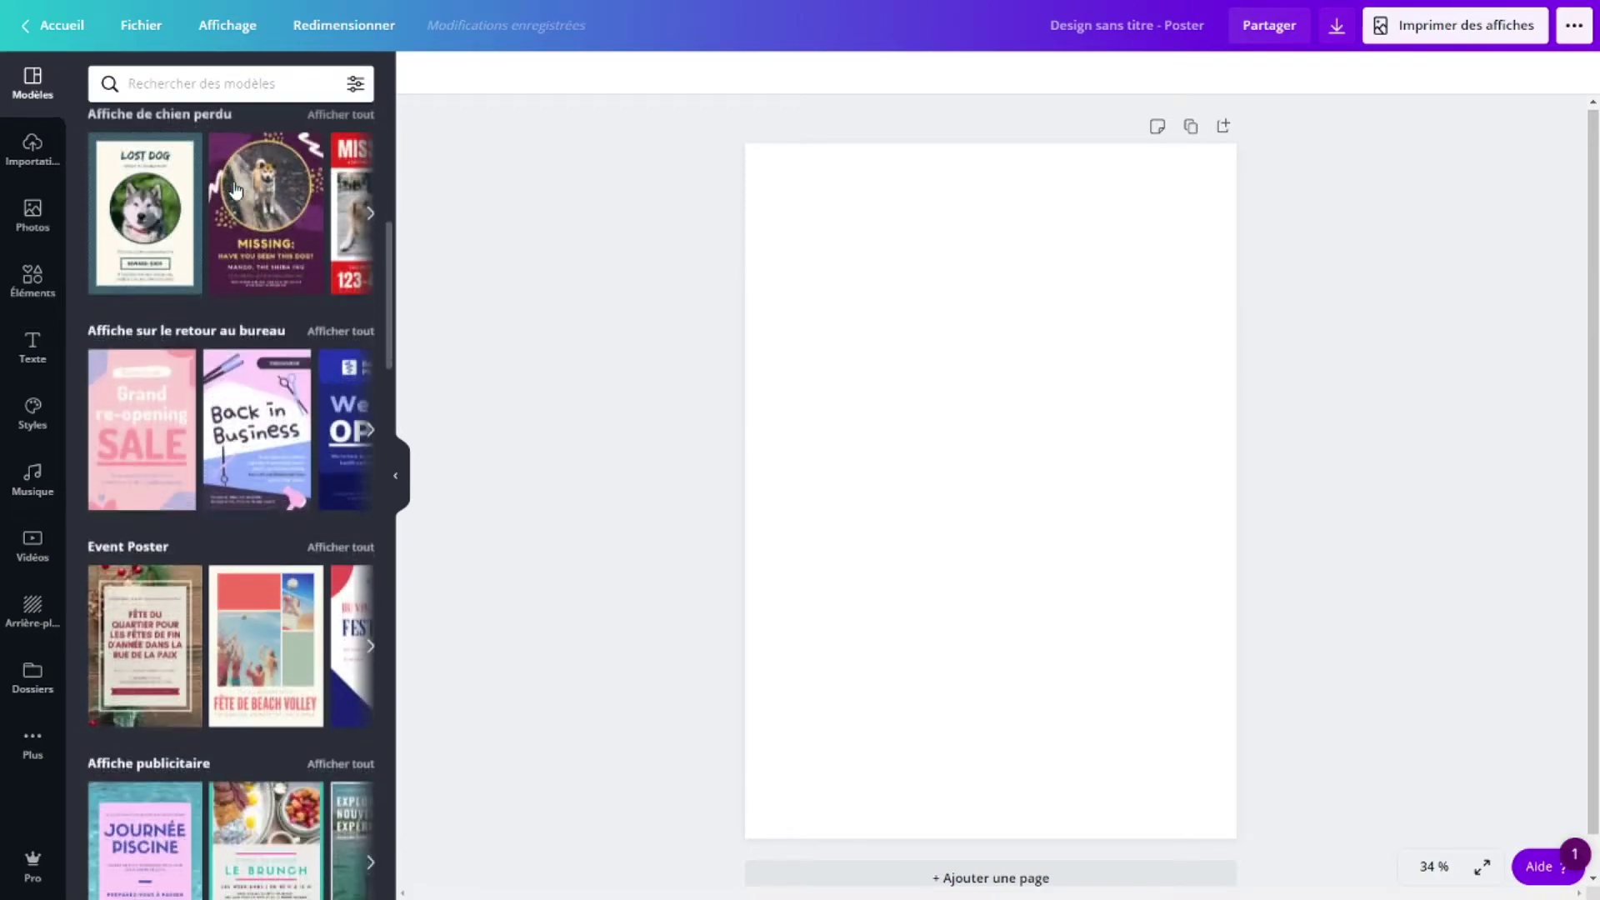
{"action": "scroll", "coordinate": [236, 190], "scroll_direction": "down", "scroll_amount": 4}
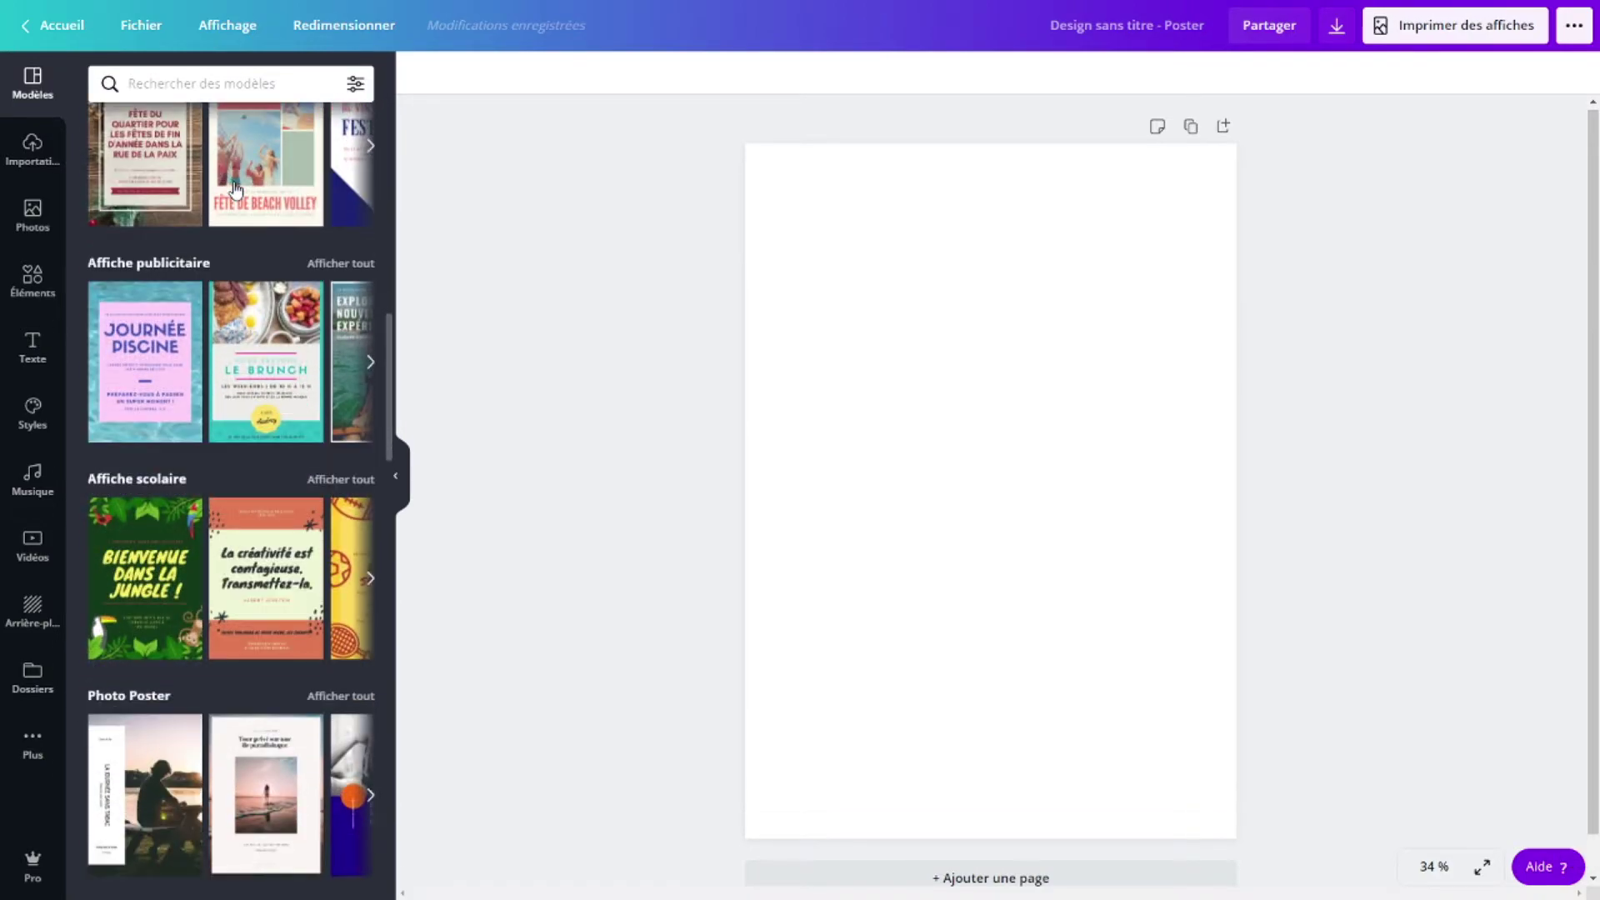
{"action": "scroll", "coordinate": [236, 190], "scroll_direction": "up", "scroll_amount": 8}
{"action": "scroll", "coordinate": [233, 184], "scroll_direction": "up", "scroll_amount": 6}
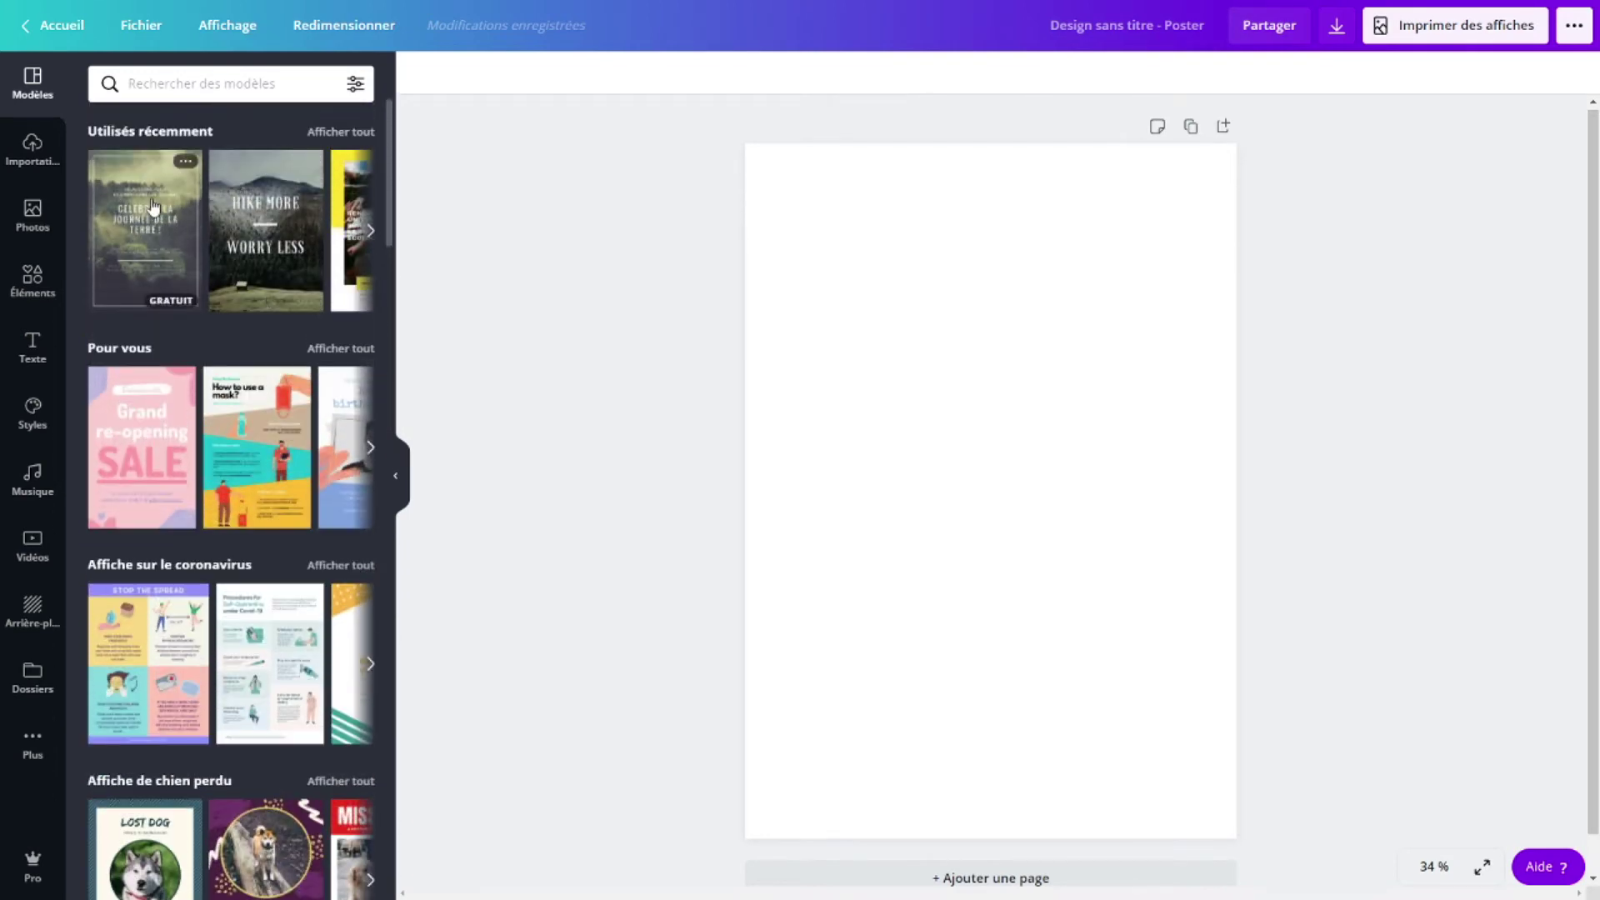
{"action": "left_click", "coordinate": [153, 206]}
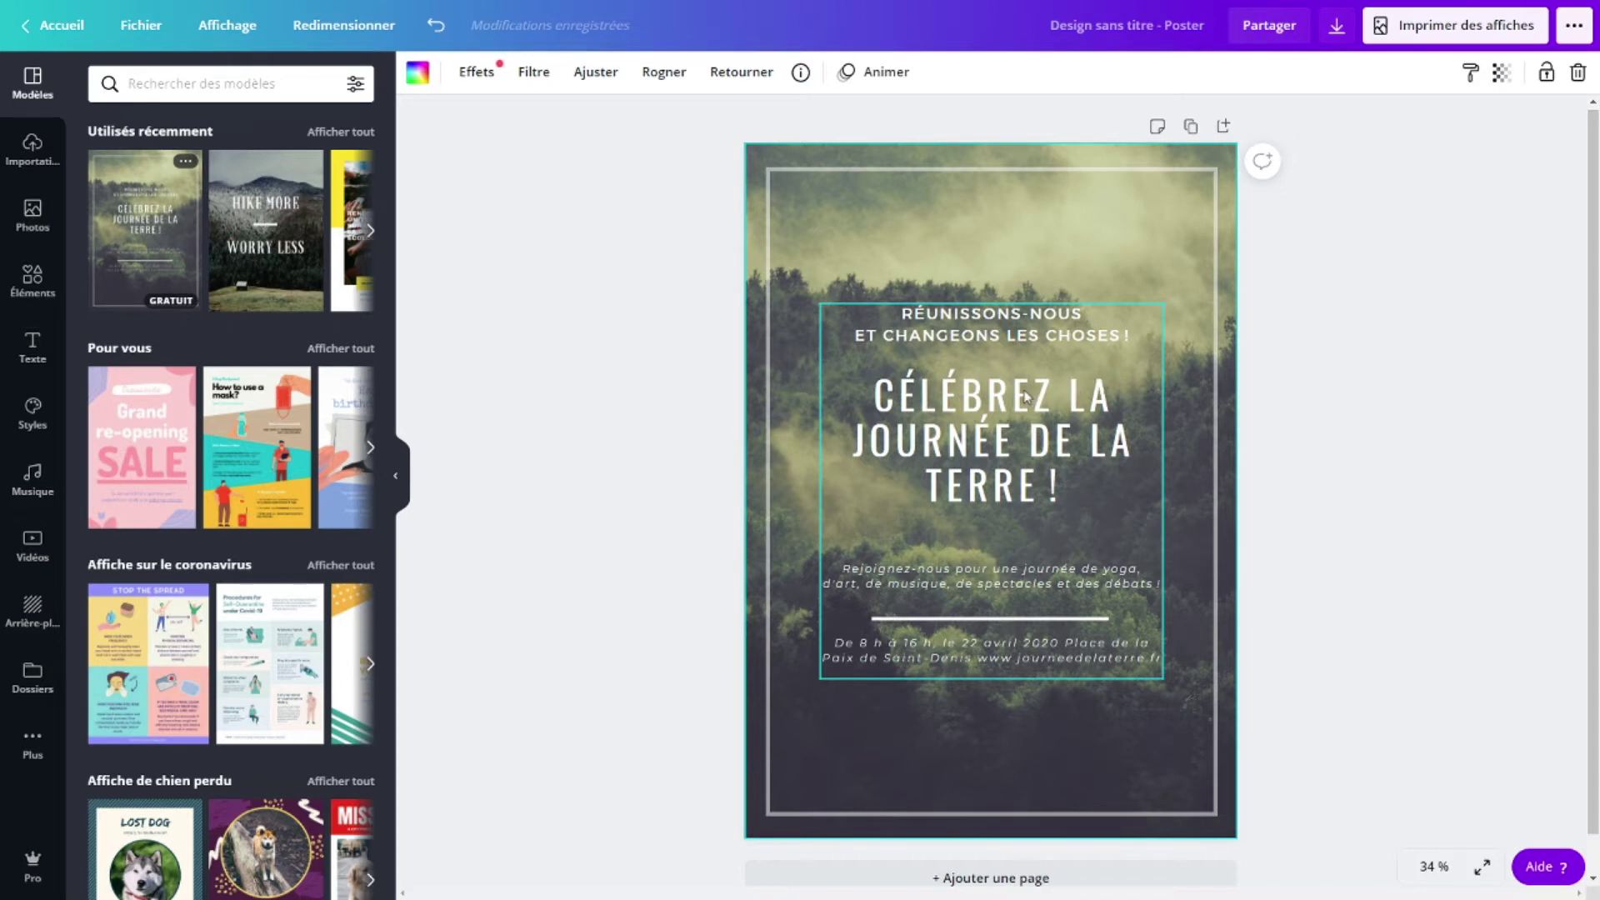
- Ungroup the poster's central text block so each text can be edited separately
{"action": "left_click", "coordinate": [980, 382]}
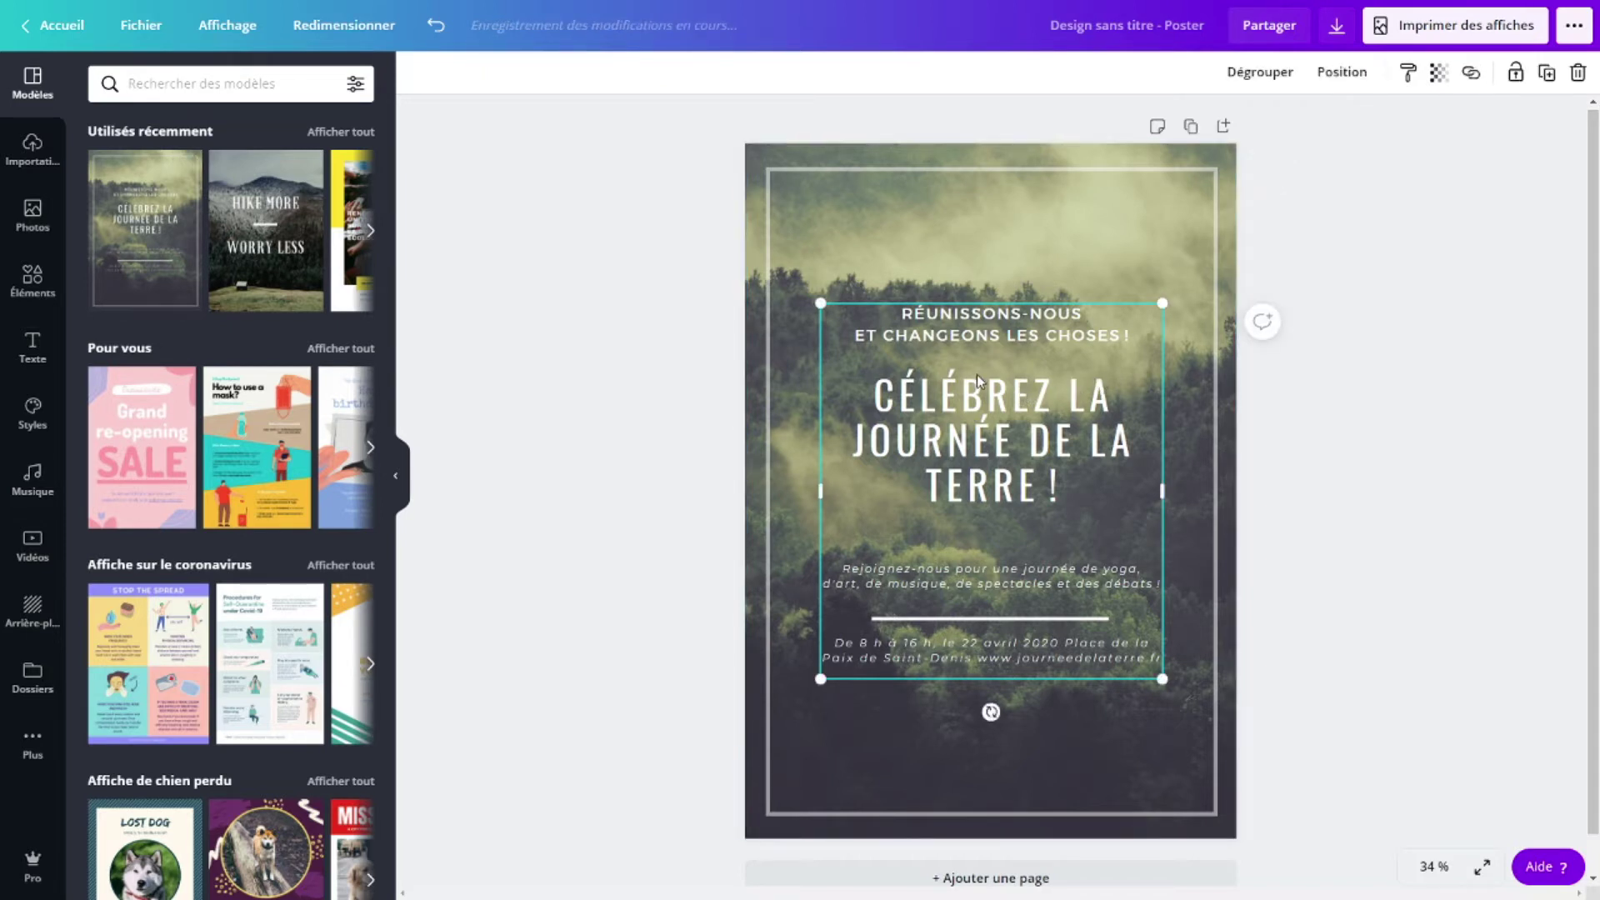
{"action": "left_click", "coordinate": [1259, 78]}
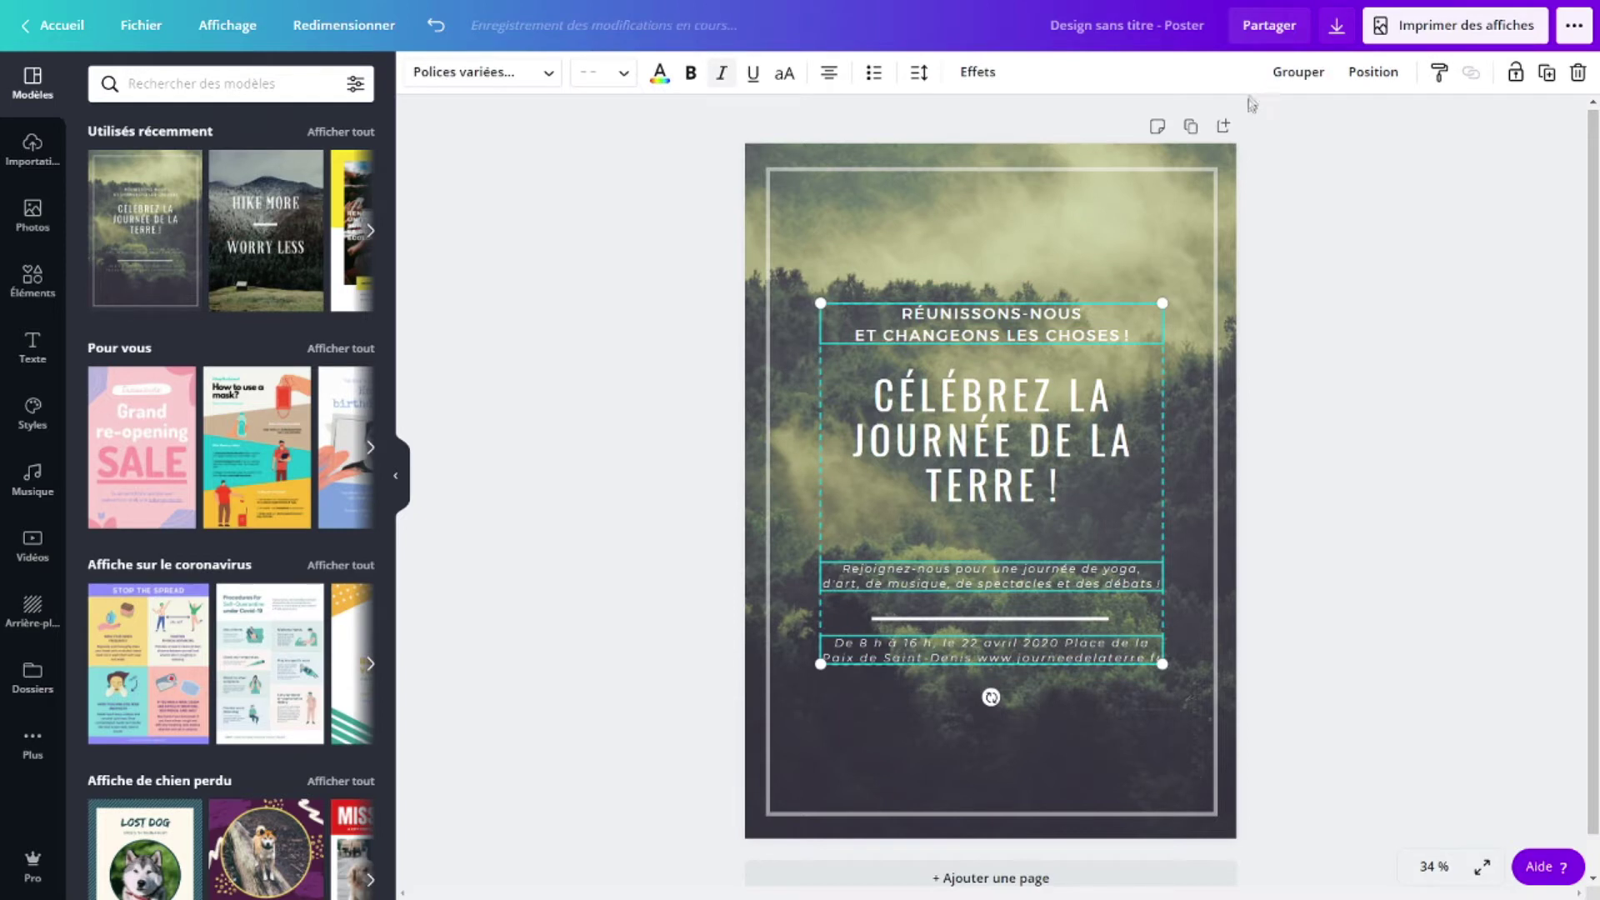
{"action": "left_click", "coordinate": [1296, 221]}
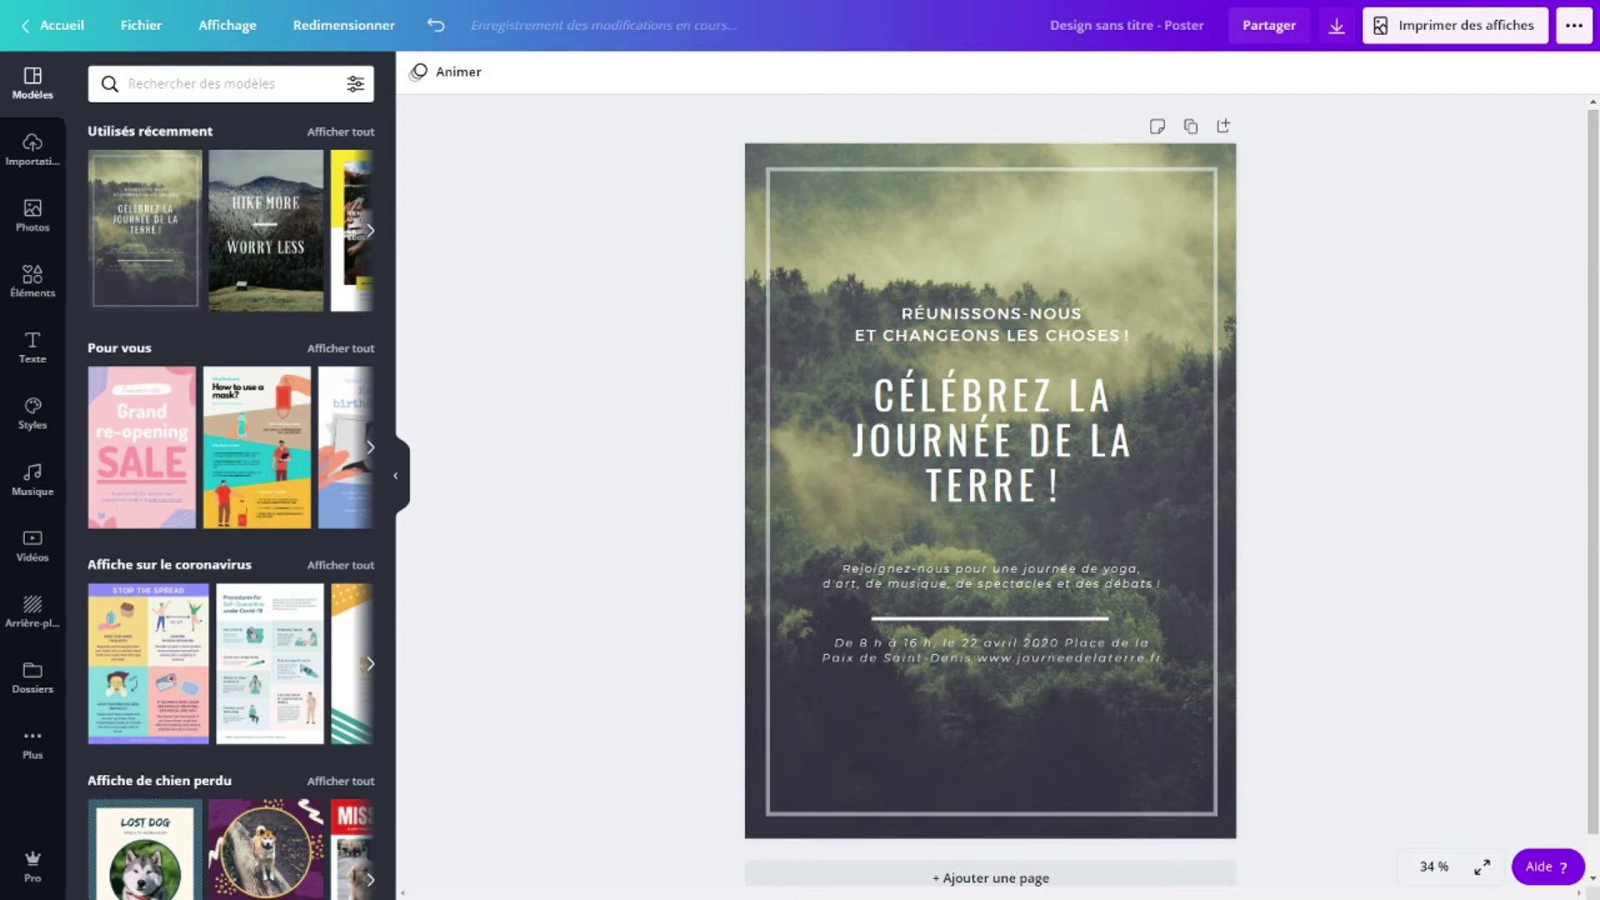
- Replace the small heading above the main title with "APPEL À CANDIDATURE"
{"action": "left_click", "coordinate": [1133, 340]}
{"action": "left_click", "coordinate": [1133, 340]}
{"action": "type", "text": "APPEL À CANDIDATURE"}
- Replace the main title with "PROJET ECOLOGIE YOUTH ID"
{"action": "double_click", "coordinate": [944, 388]}
{"action": "type", "text": "PROJET ECOLOGIG"}
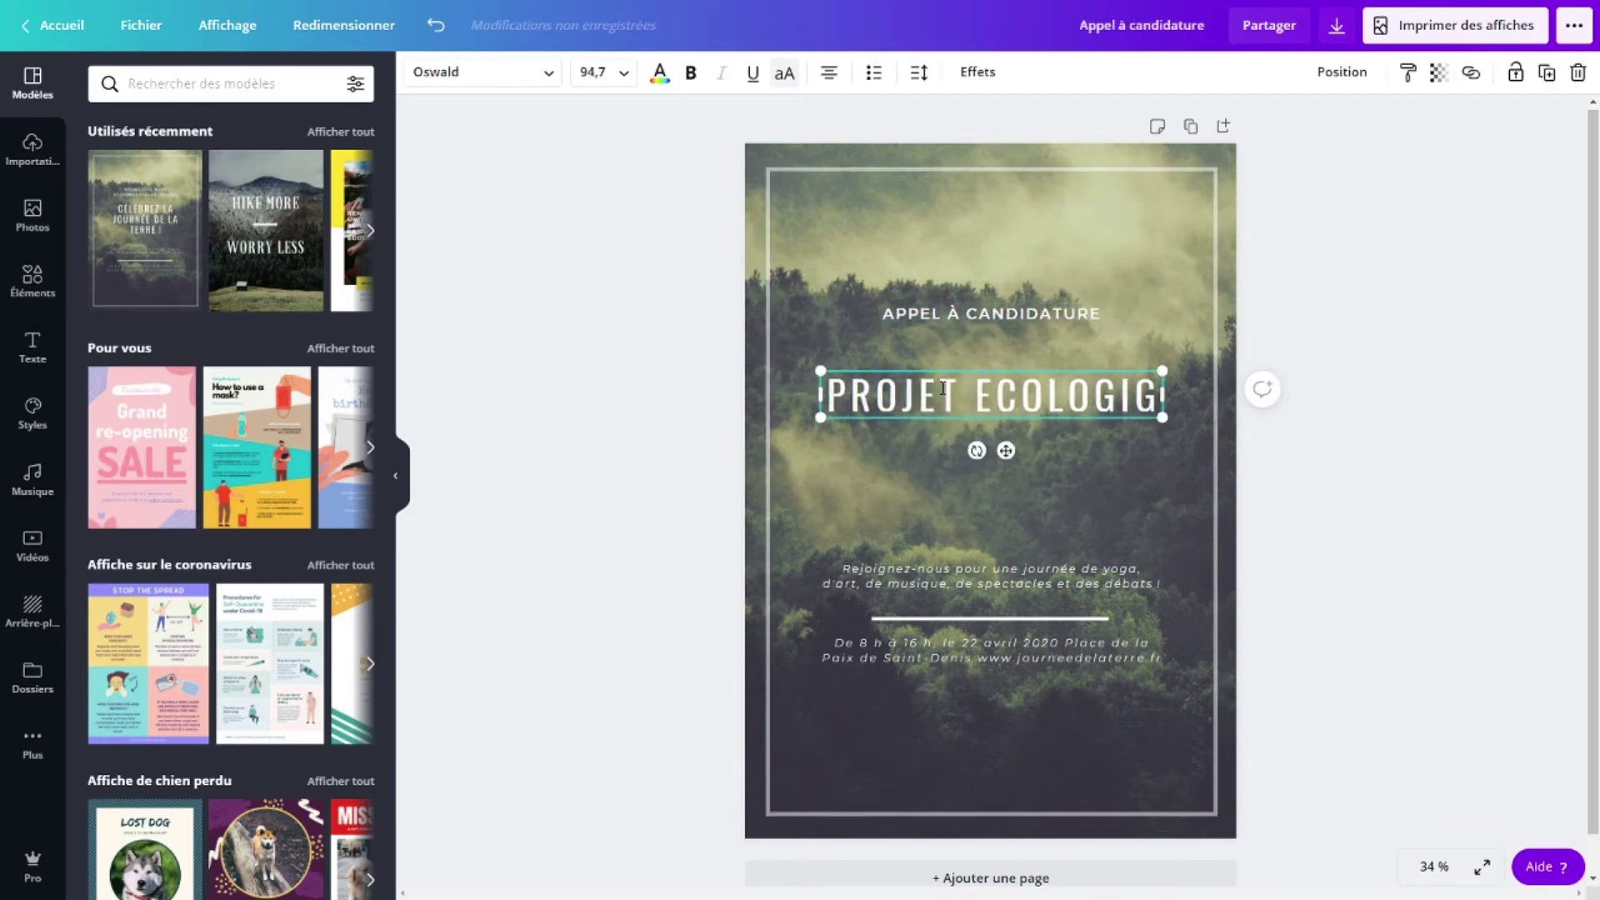
{"action": "key", "text": "BackSpace"}
{"action": "type", "text": "E YOUTH ID"}
- Replace the end of the description after "Rejoignez-nous pour une journée" with "sur le thème de l'écologie"
{"action": "left_click", "coordinate": [1089, 569]}
{"action": "double_click", "coordinate": [1089, 570]}
{"action": "left_click_drag", "start_coordinate": [1092, 569], "coordinate": [1154, 581]}
{"action": "type", "text": "sur le thème de l'écologie"}
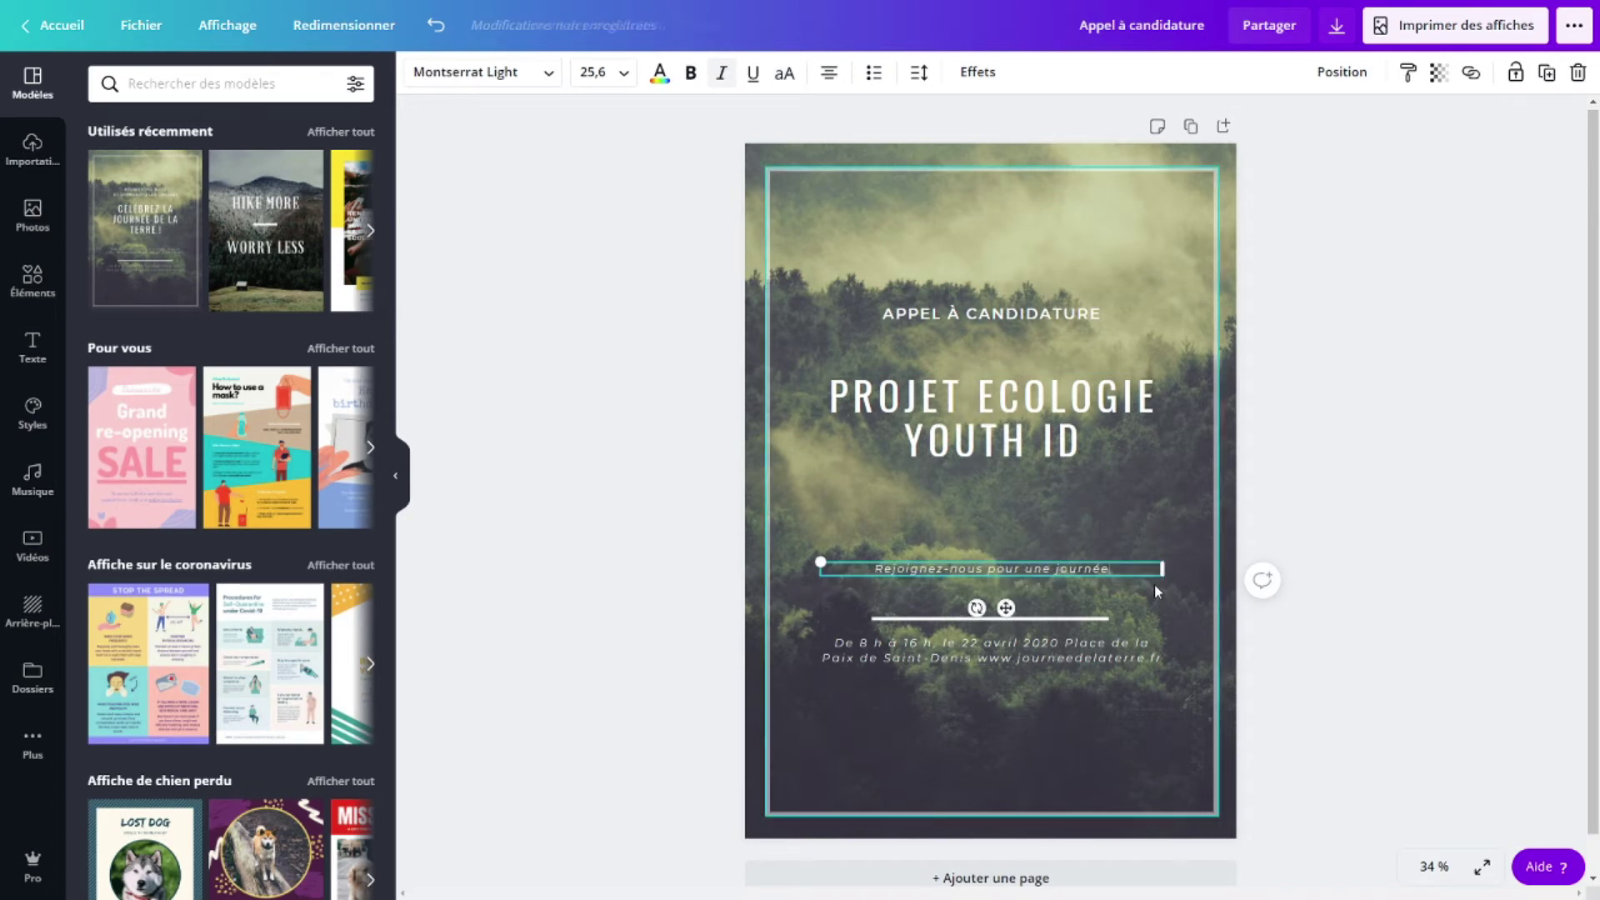
{"action": "left_click", "coordinate": [889, 648]}
{"action": "left_click", "coordinate": [890, 649]}
{"action": "left_click", "coordinate": [1080, 487]}
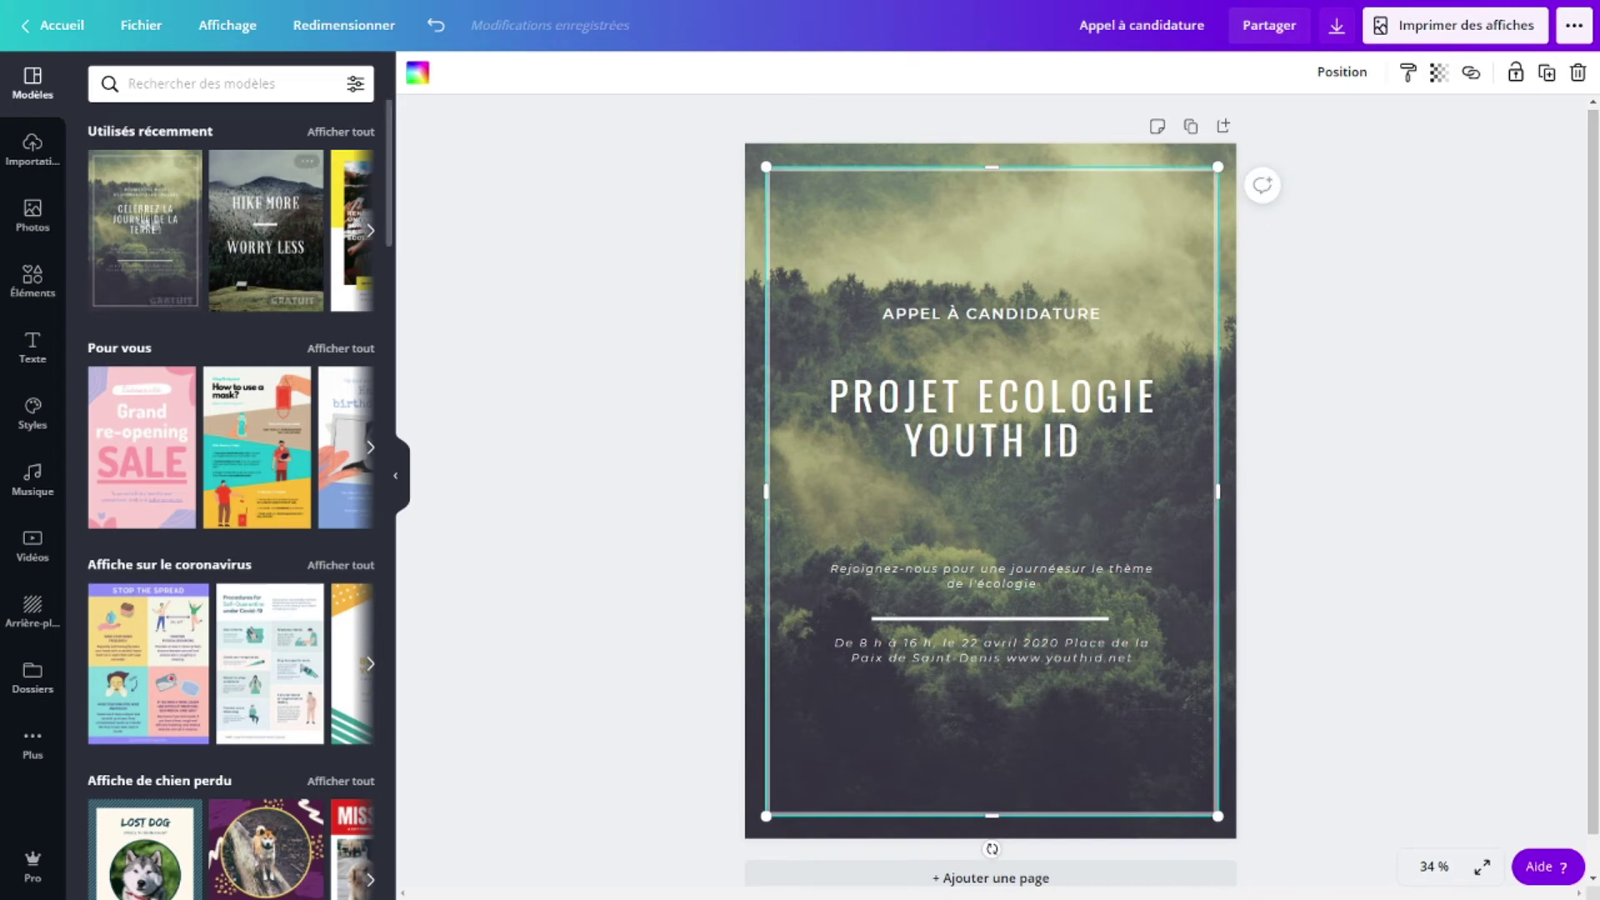
- Search the photo library for "nature"
{"action": "left_click", "coordinate": [33, 214]}
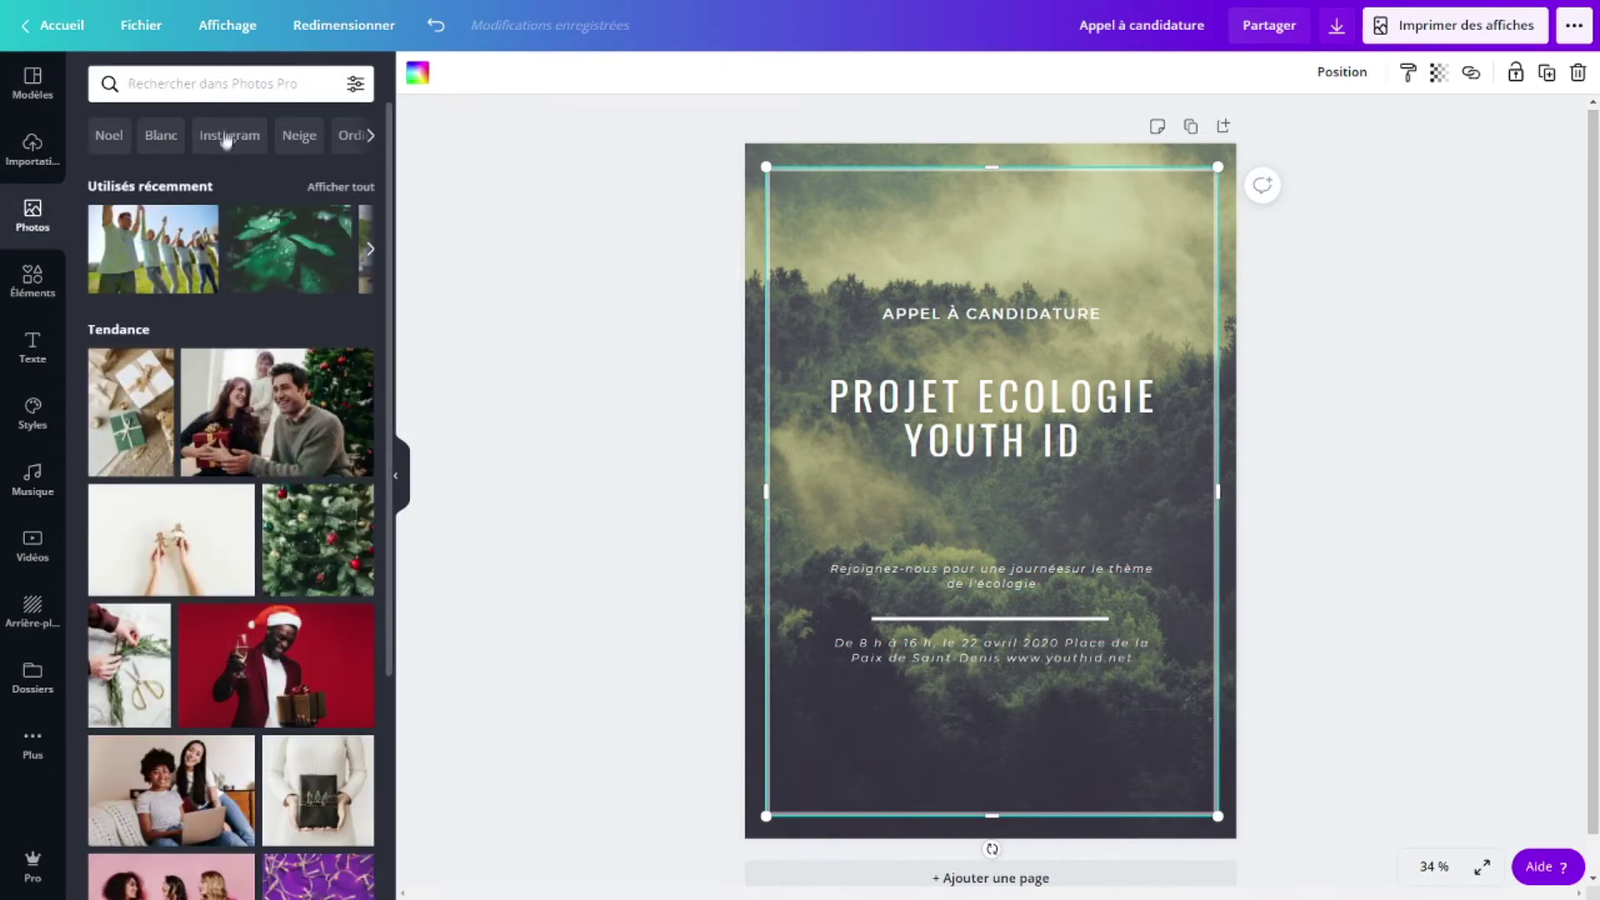
{"action": "left_click", "coordinate": [226, 89]}
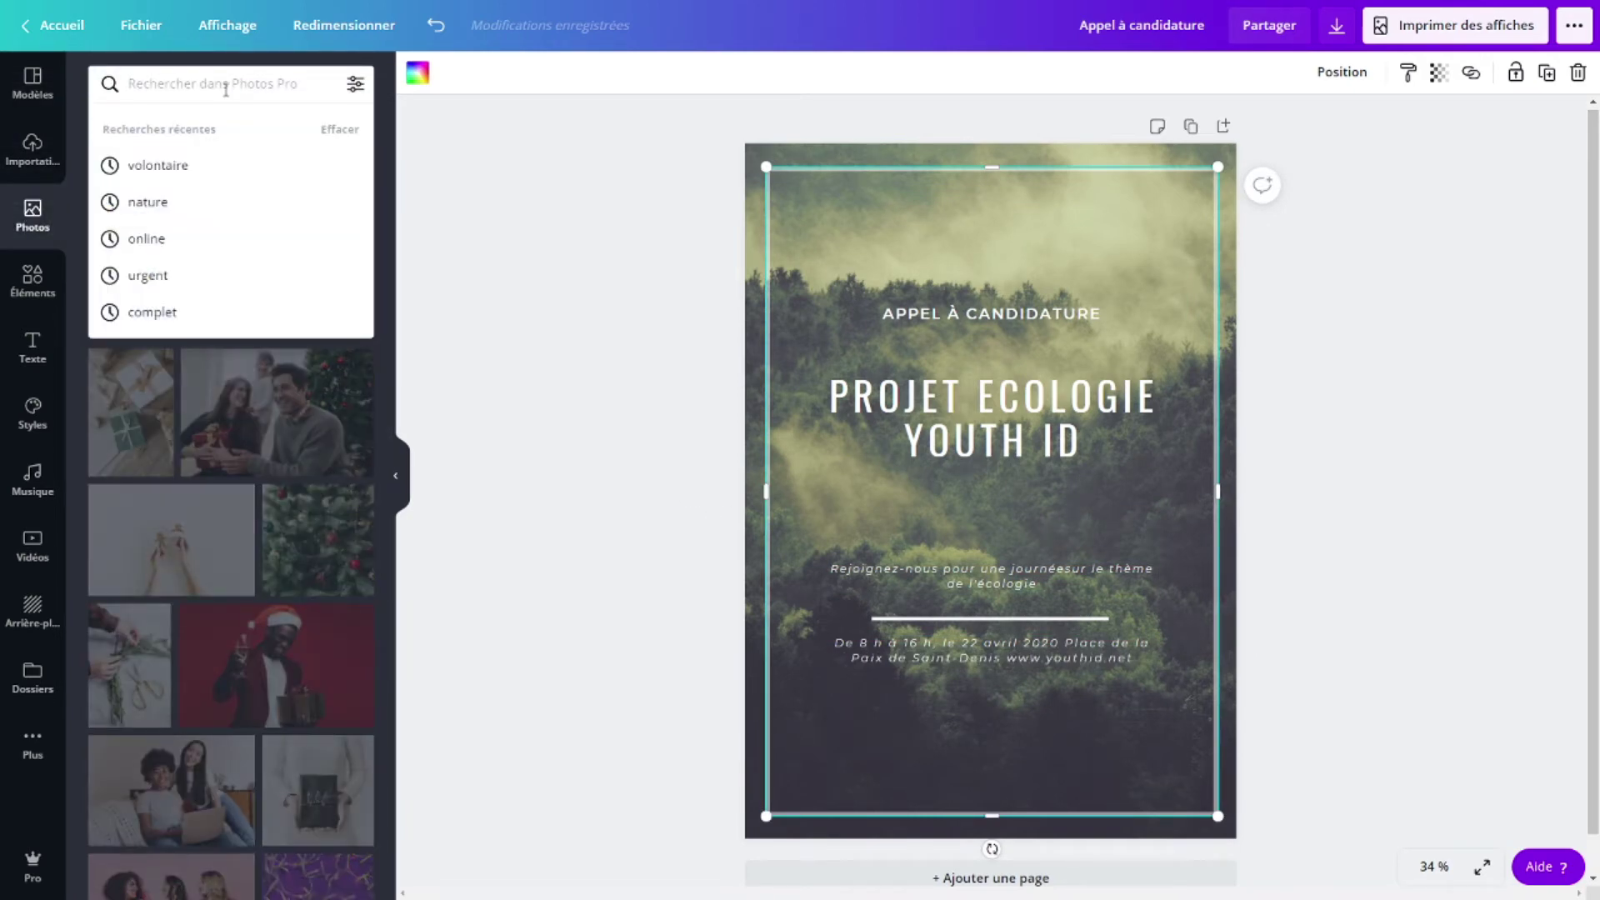
{"action": "type", "text": "nature"}
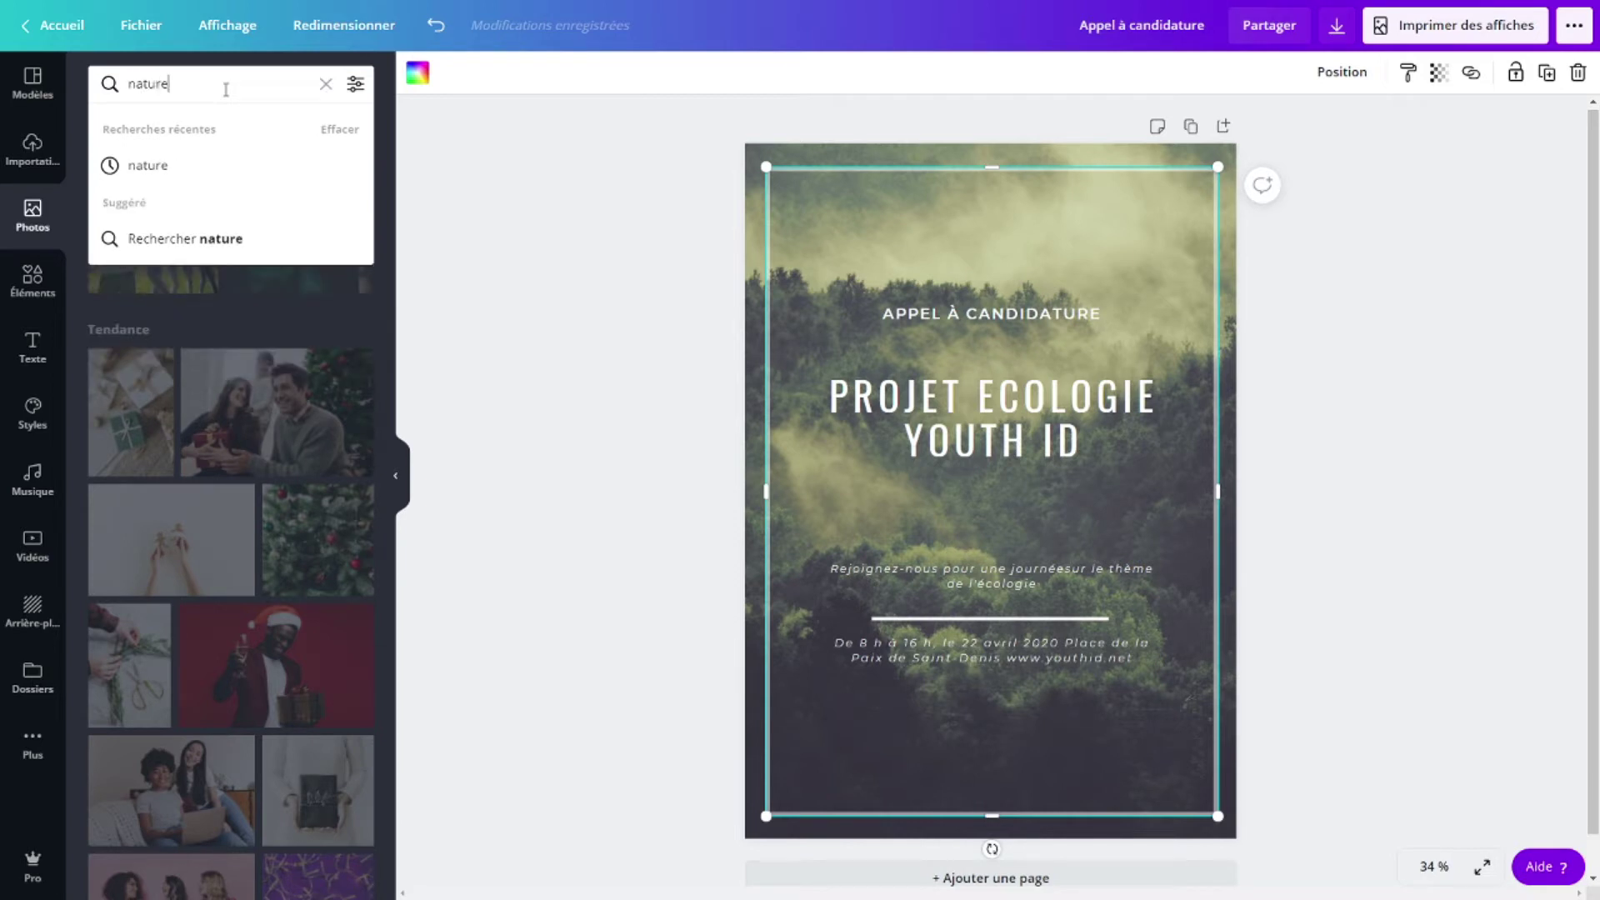
{"action": "key", "text": "Return"}
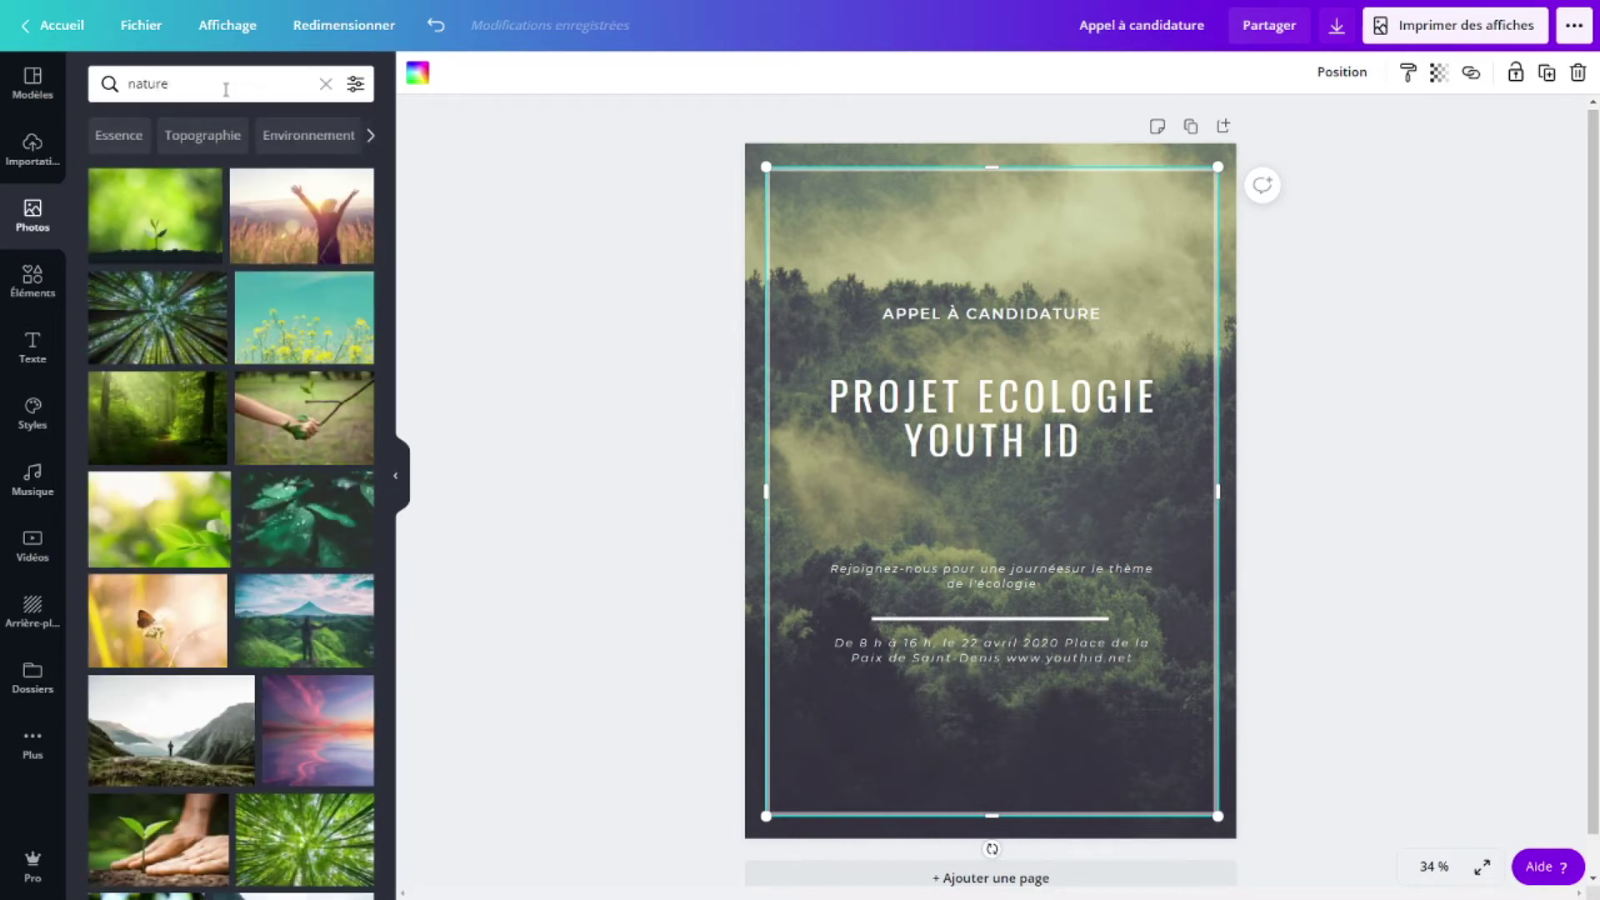
- Try the green seedling photo and other nature photos as the poster's background
{"action": "left_click_drag", "start_coordinate": [171, 205], "coordinate": [756, 286]}
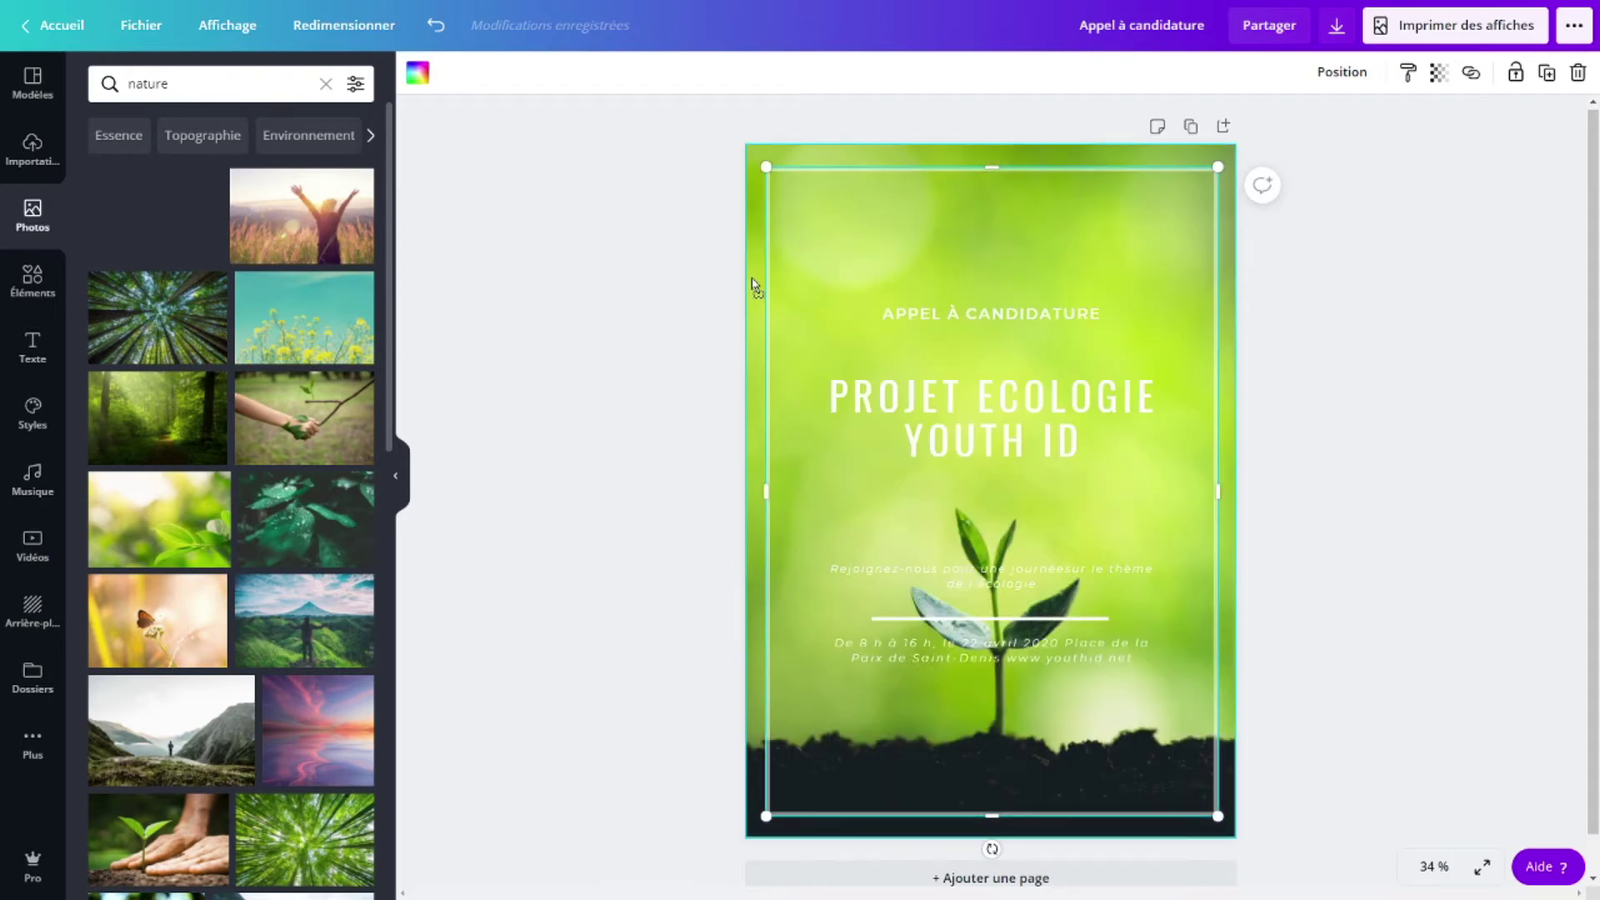
{"action": "left_click_drag", "start_coordinate": [755, 286], "coordinate": [501, 258]}
{"action": "left_click_drag", "start_coordinate": [167, 315], "coordinate": [371, 359]}
{"action": "left_click_drag", "start_coordinate": [304, 519], "coordinate": [300, 454]}
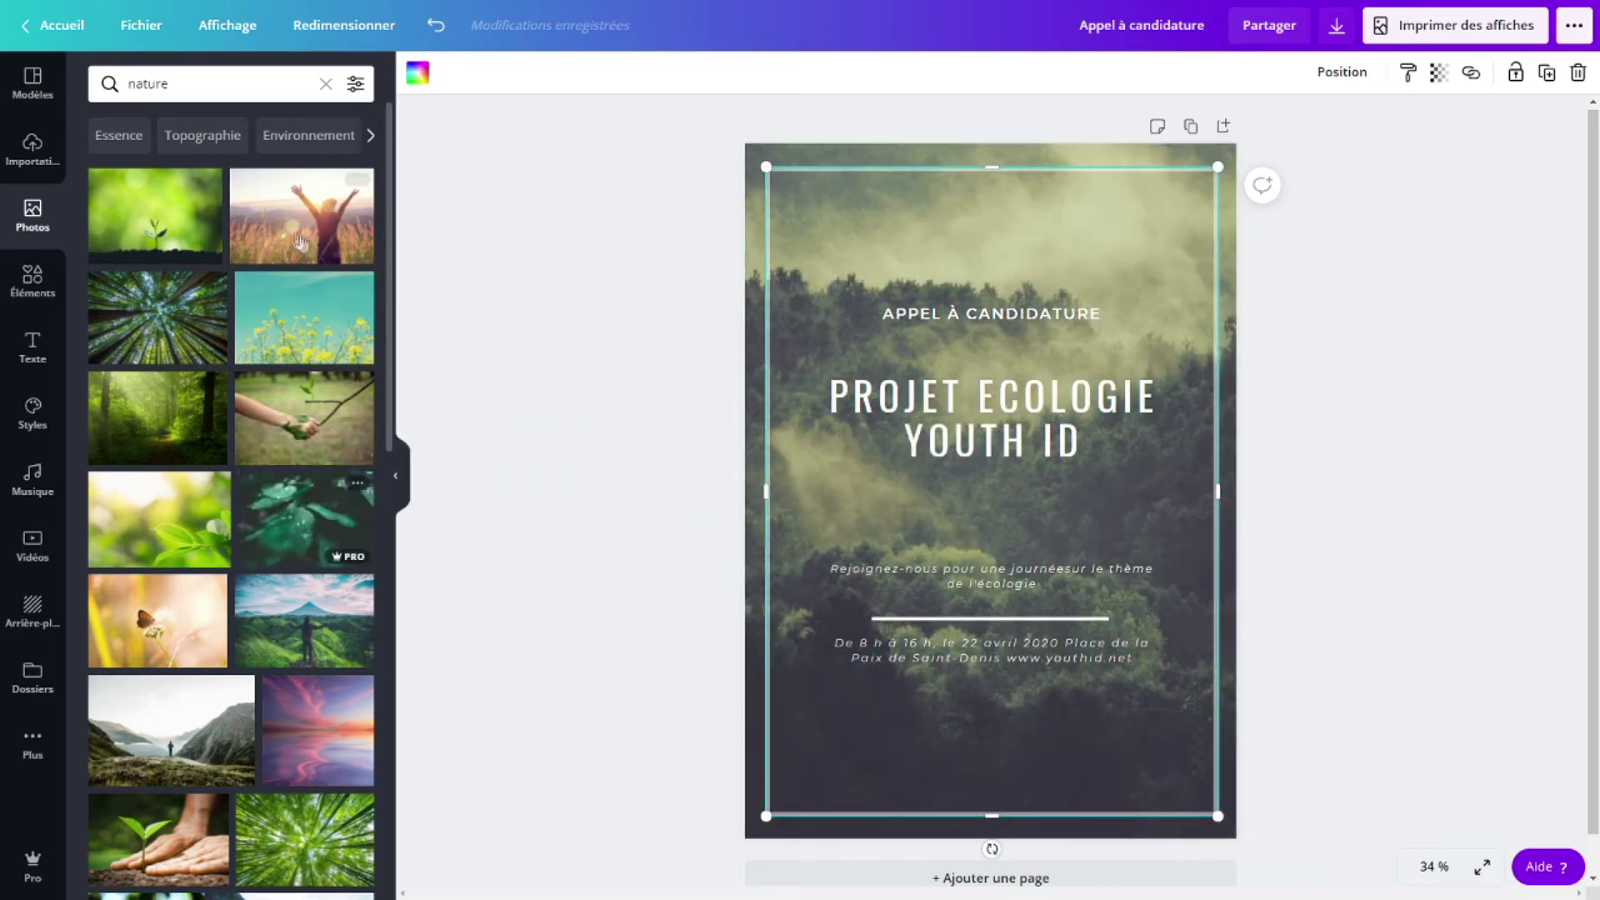
- Place the uploaded Youth ID light bulb logo in the poster's upper right corner
{"action": "left_click", "coordinate": [34, 146]}
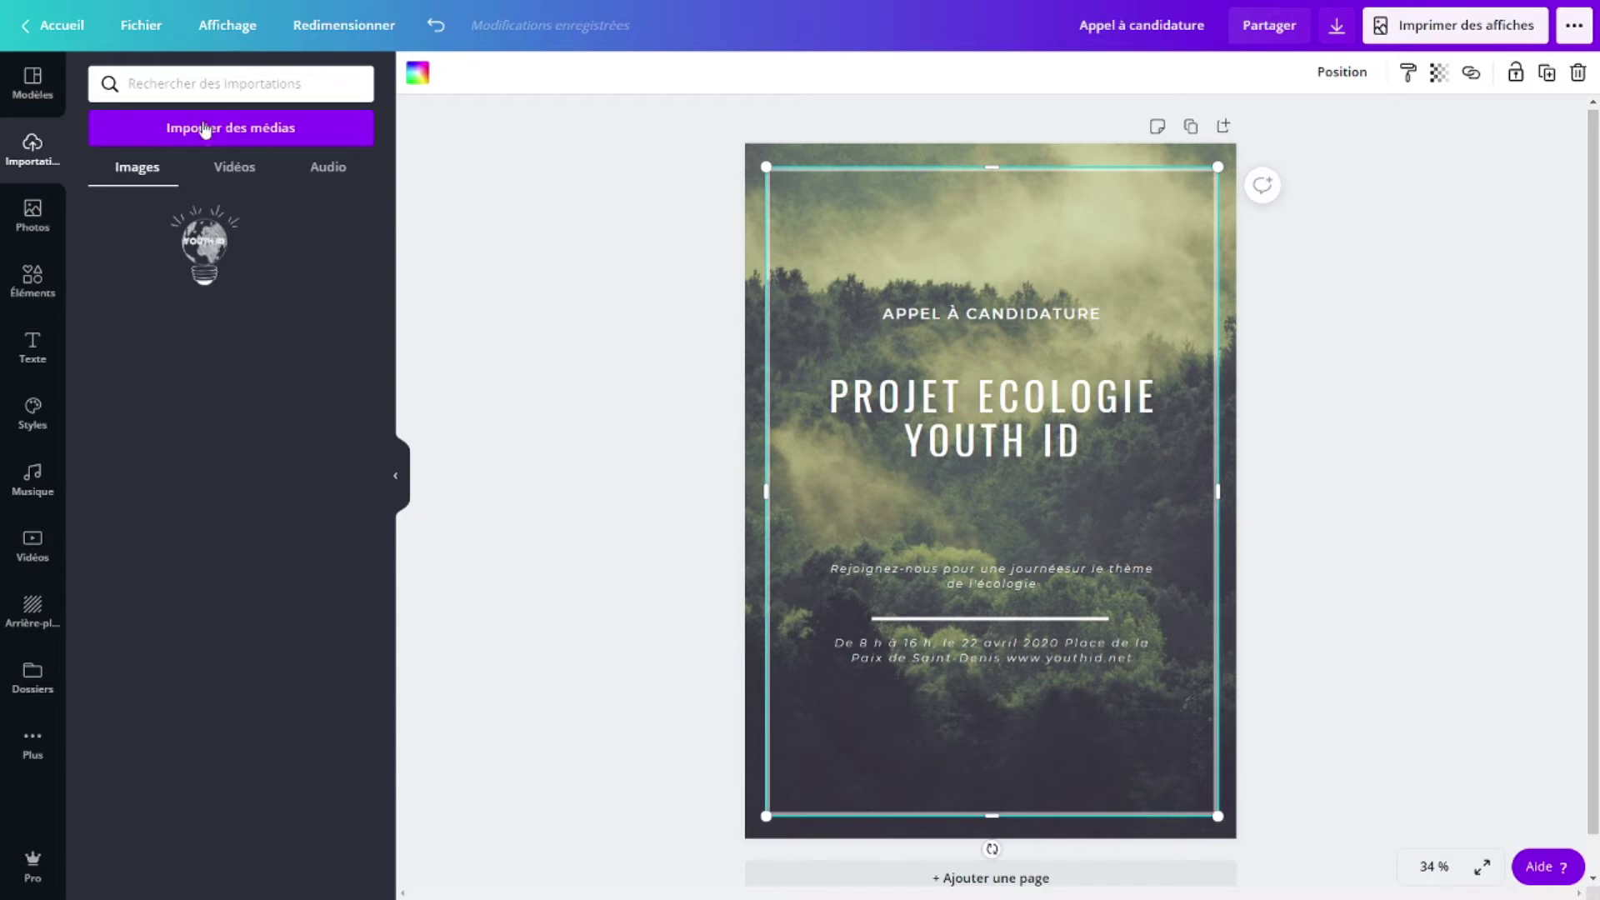
{"action": "left_click_drag", "start_coordinate": [204, 250], "coordinate": [1086, 220]}
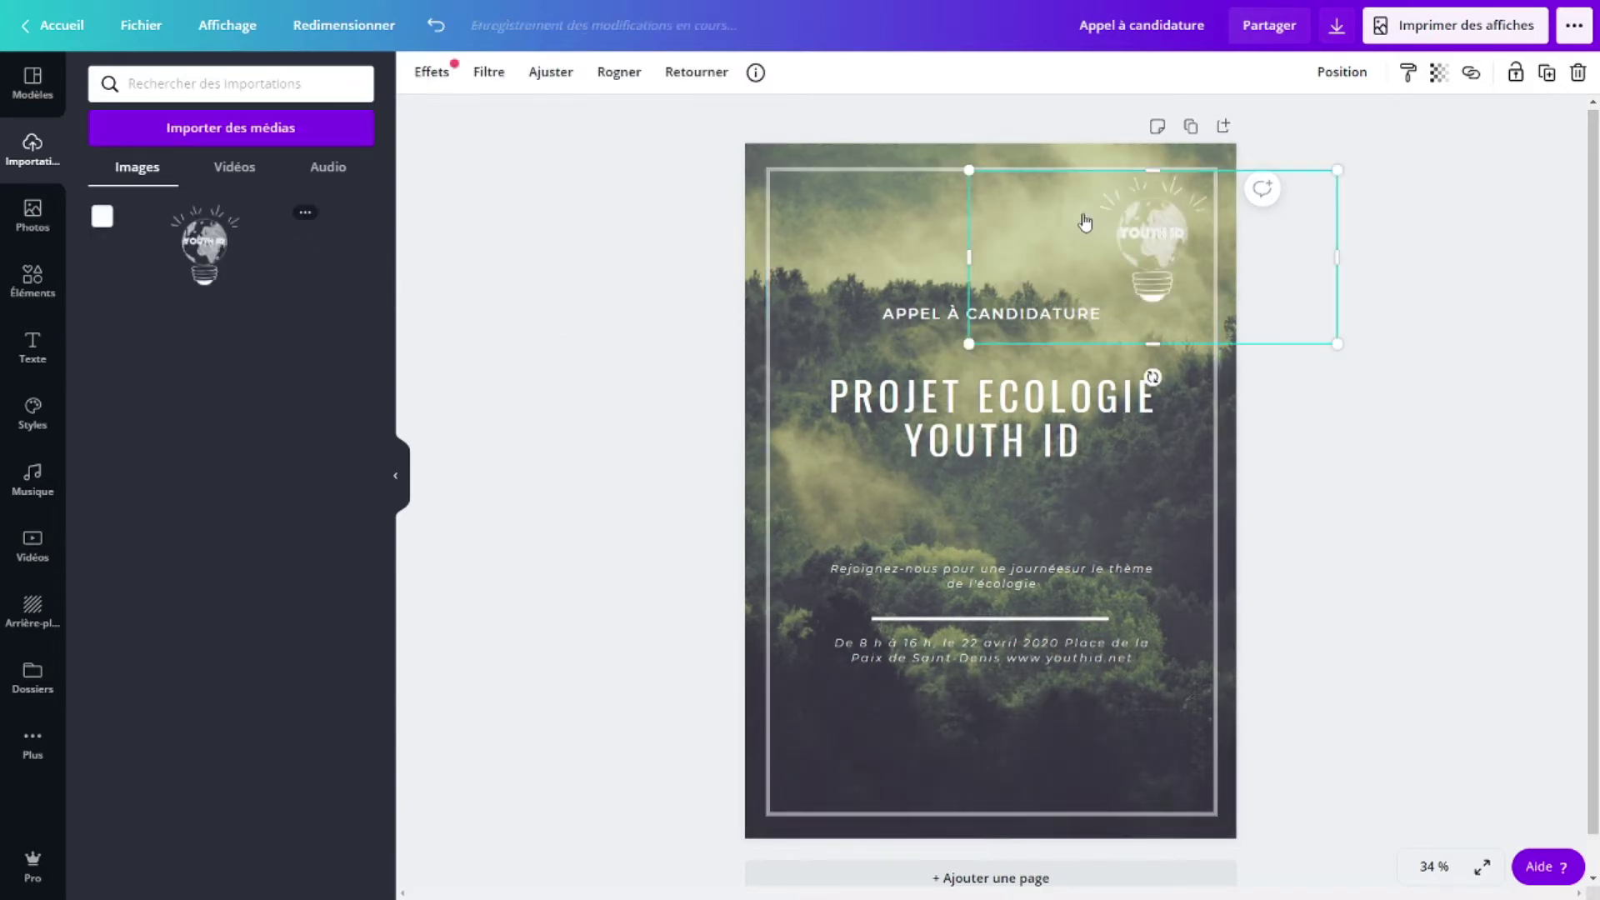
{"action": "left_click", "coordinate": [1510, 245]}
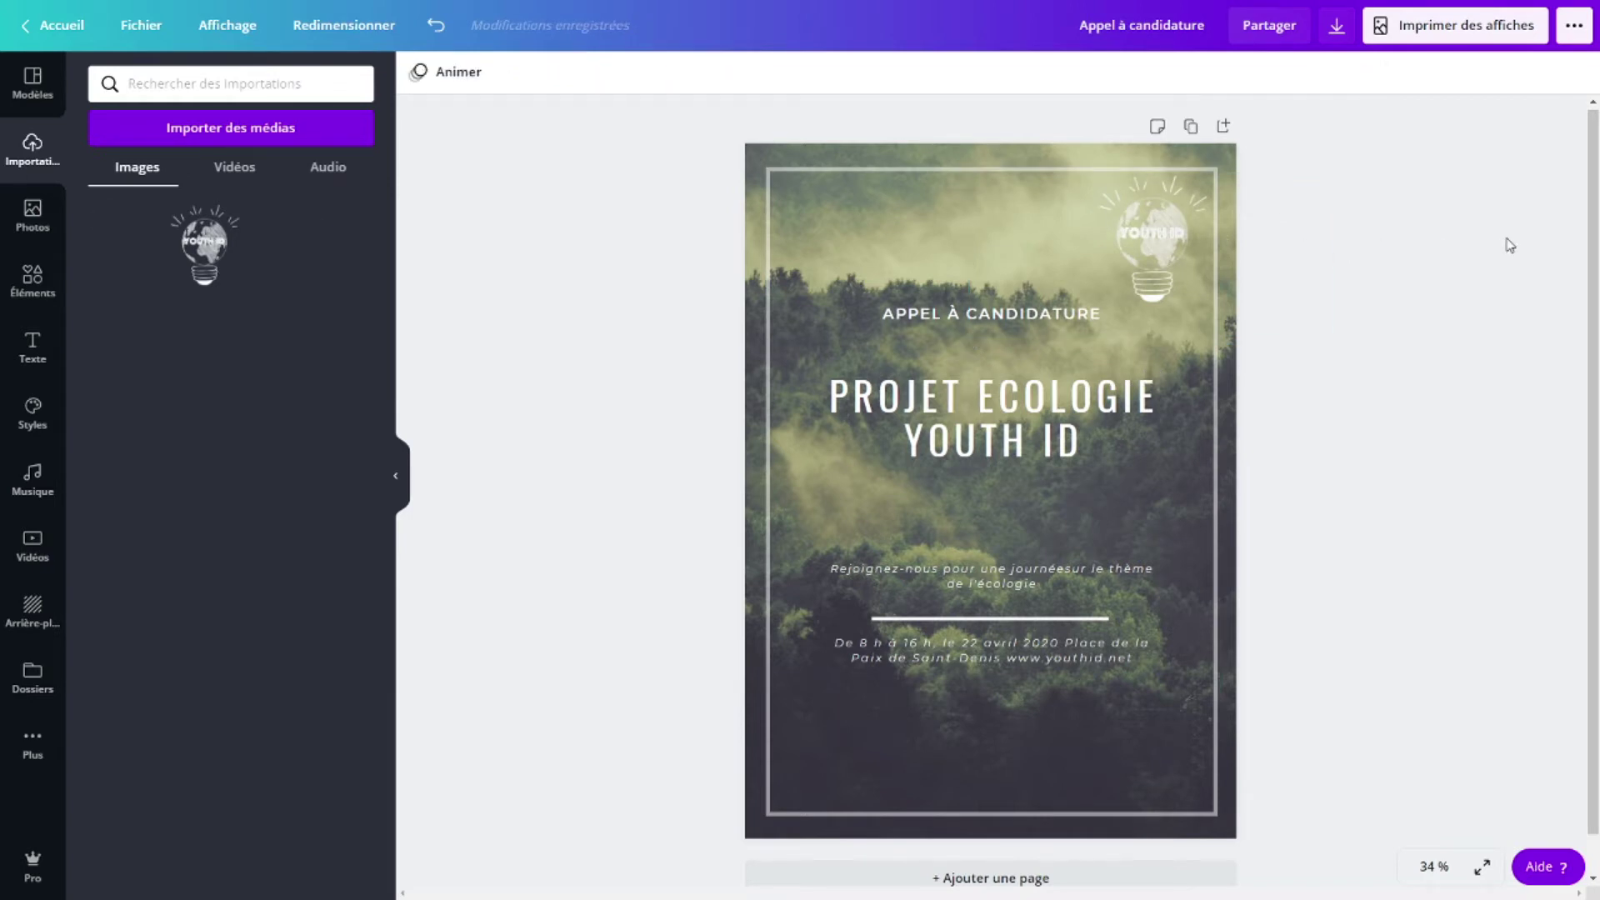
- Add the recently used "Cheers to the new year" font combination over the poster's heading
{"action": "left_click", "coordinate": [969, 315]}
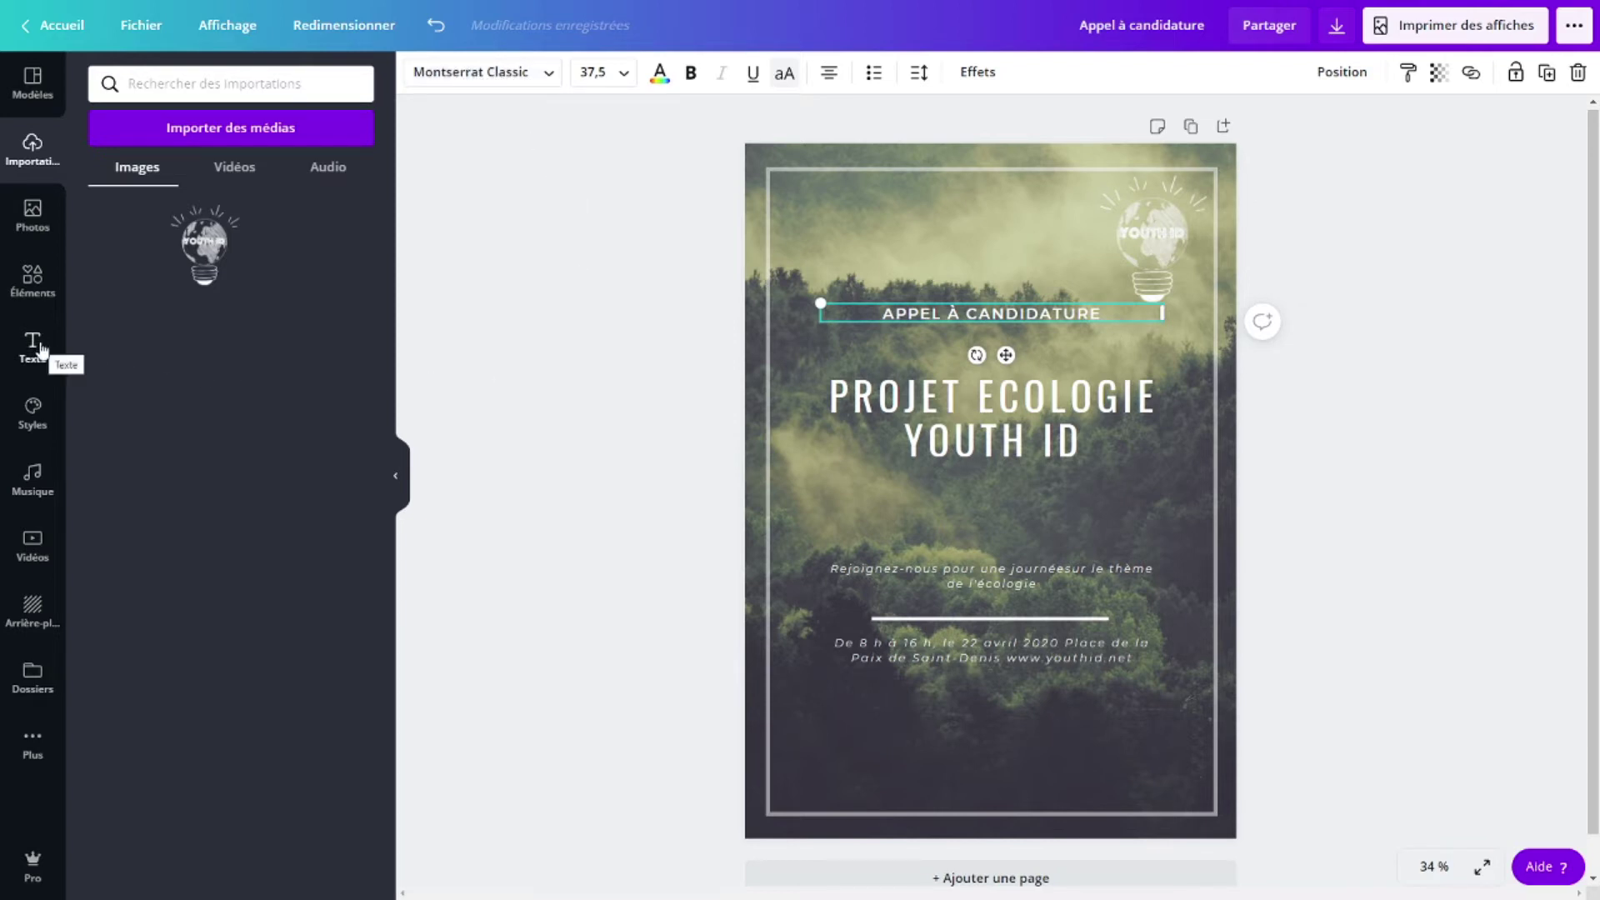
{"action": "left_click", "coordinate": [38, 350]}
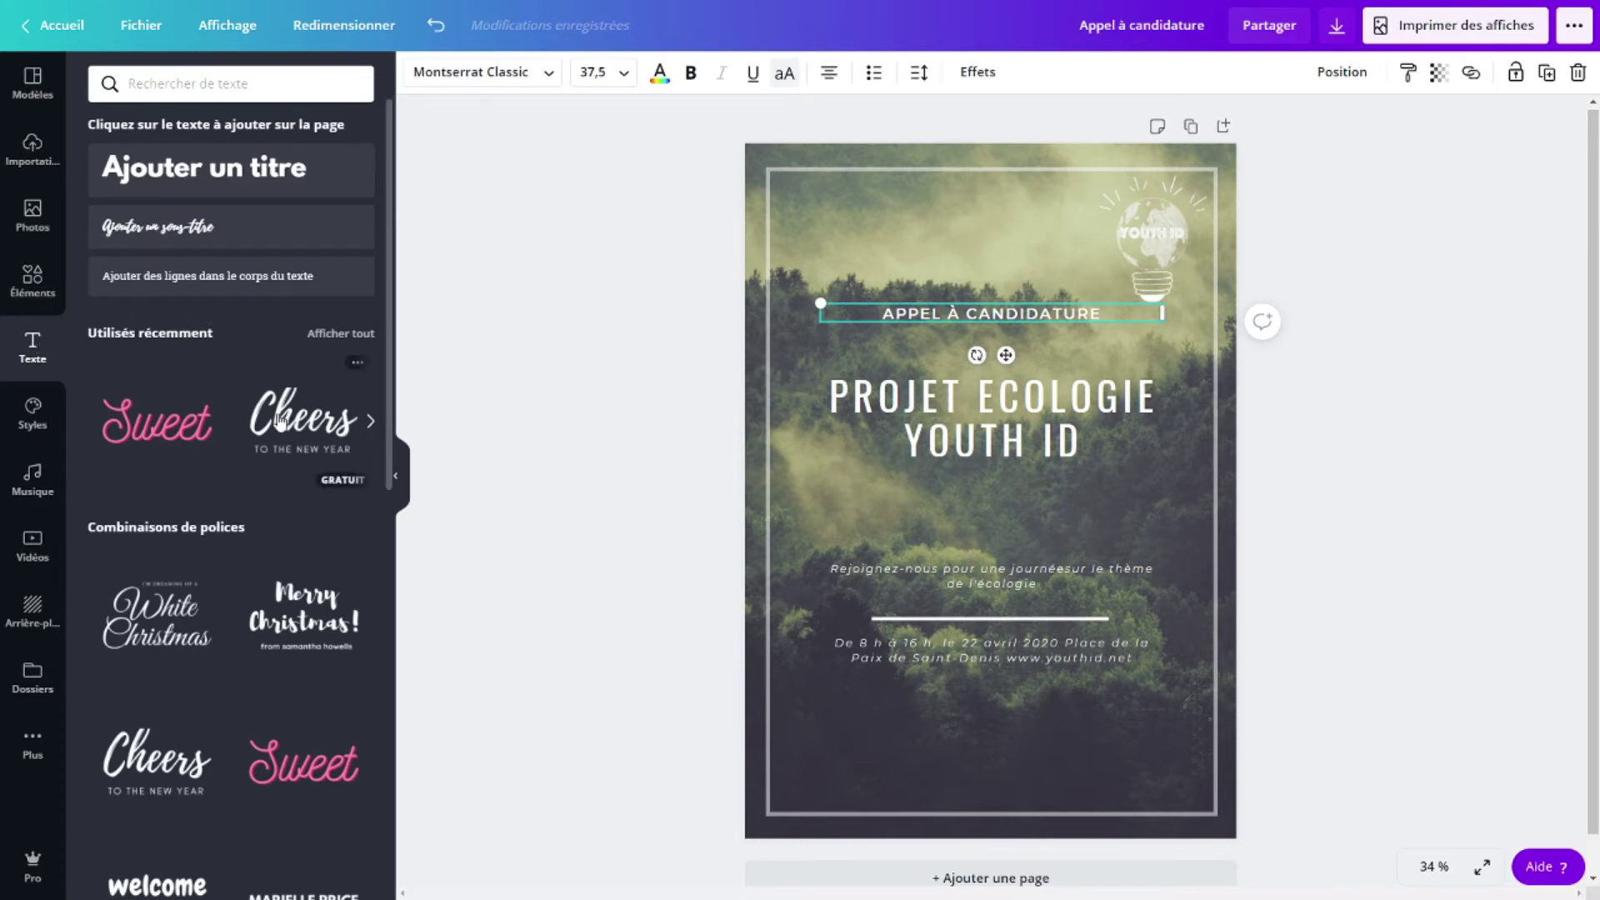
{"action": "scroll", "coordinate": [280, 420], "scroll_direction": "down", "scroll_amount": 3}
{"action": "scroll", "coordinate": [299, 338], "scroll_direction": "up", "scroll_amount": 2}
{"action": "left_click_drag", "start_coordinate": [298, 337], "coordinate": [892, 331]}
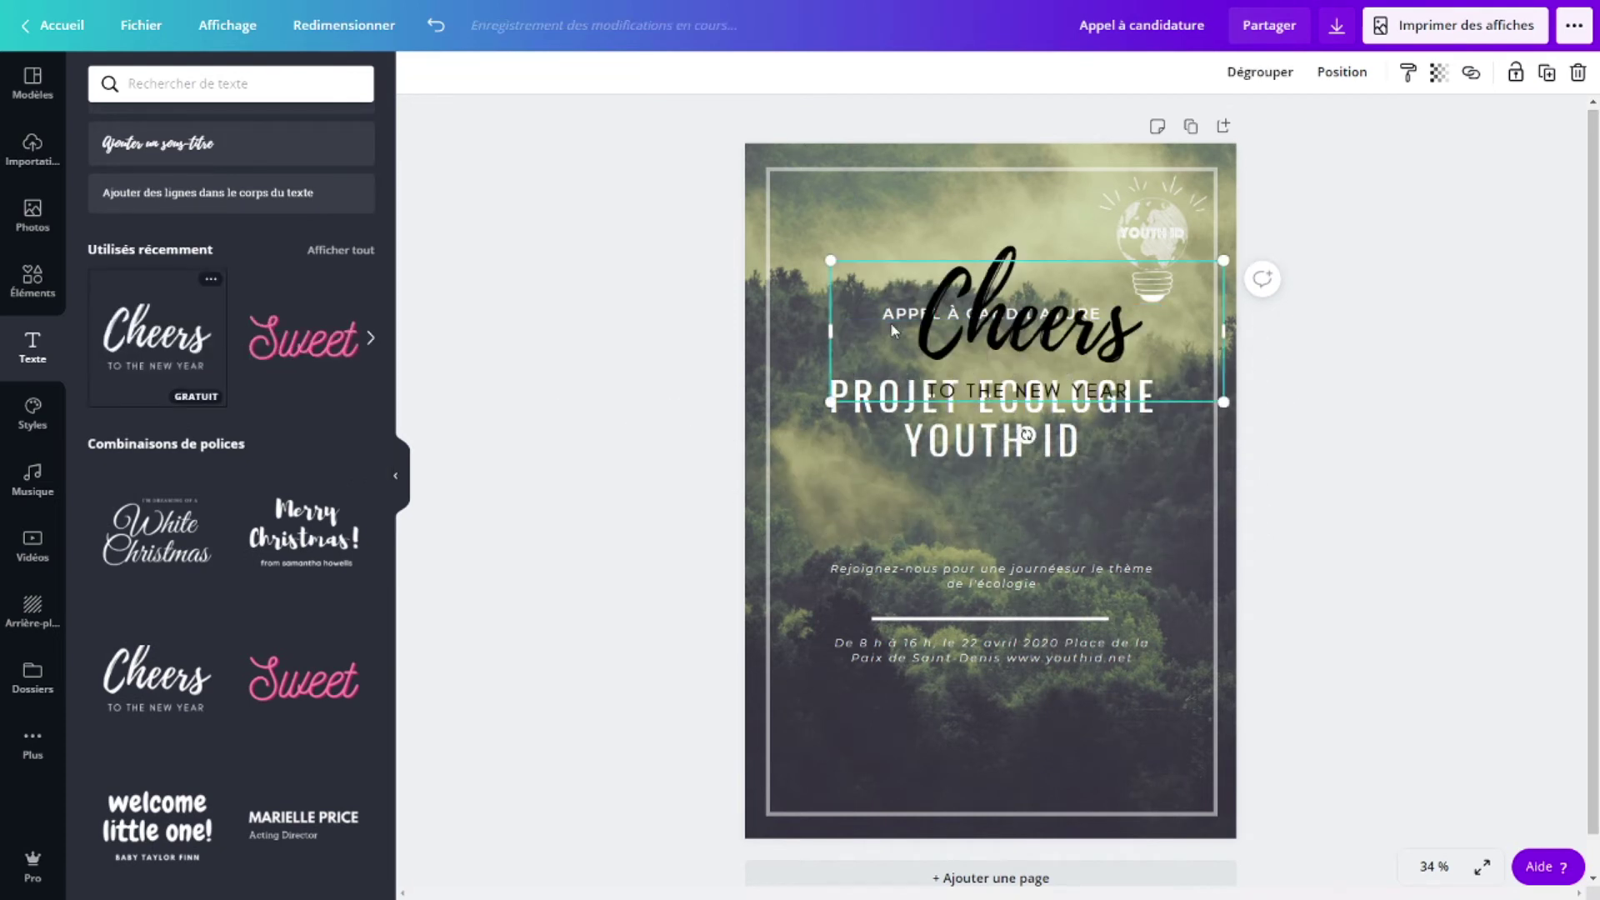
- Replace the two lines of the font combination with "Appel" and "A CANDIDATURE"
{"action": "left_click", "coordinate": [977, 339]}
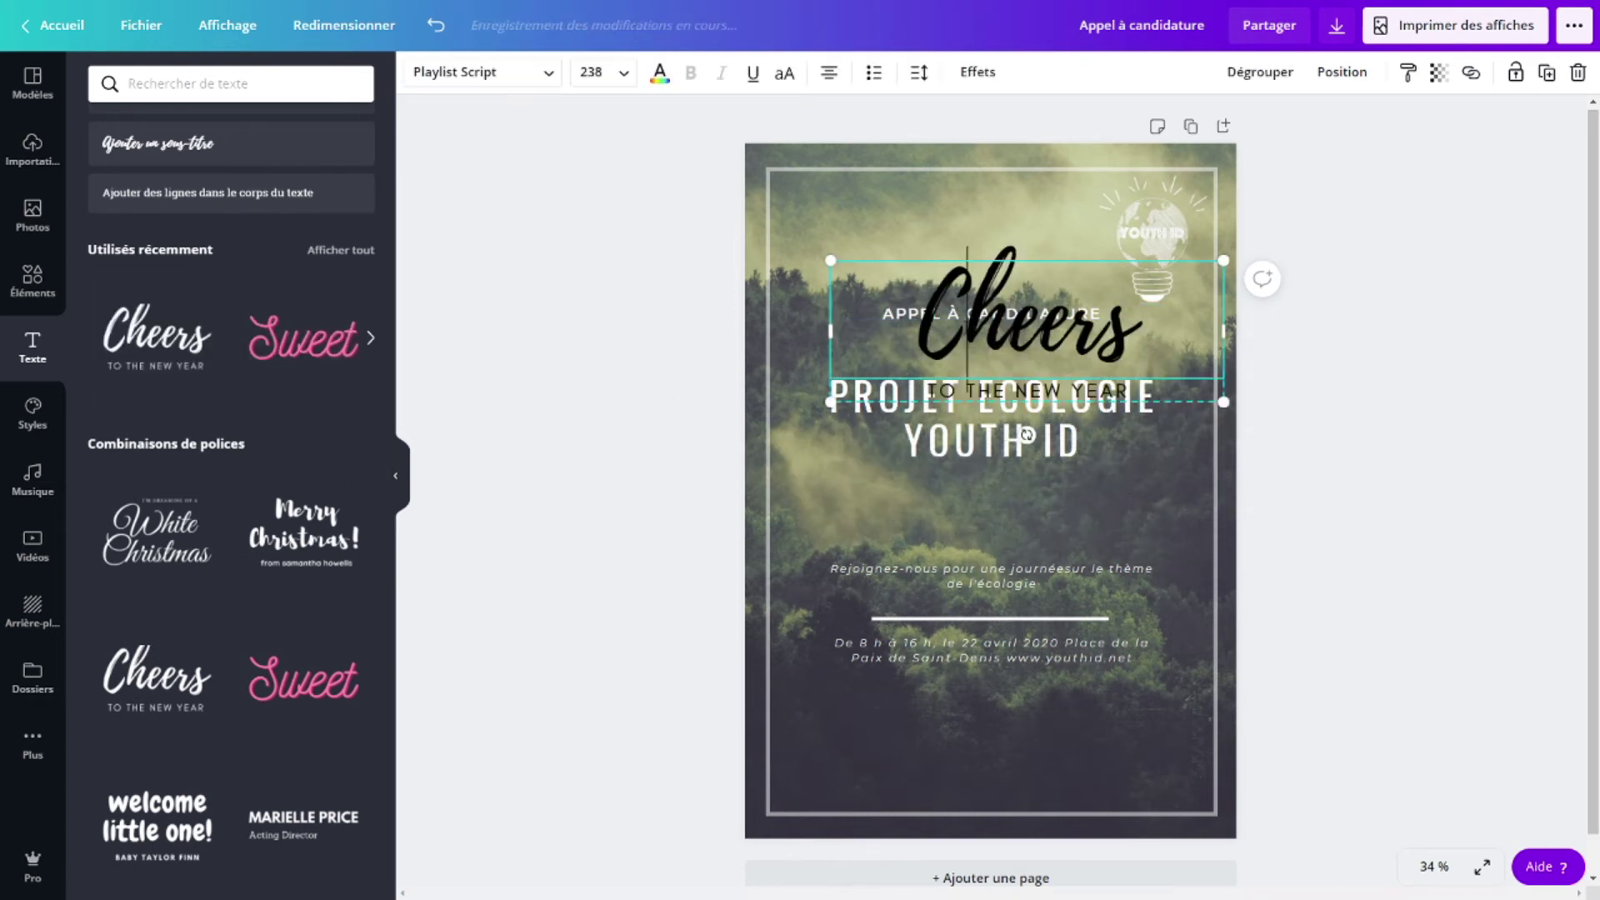
{"action": "left_click", "coordinate": [977, 340]}
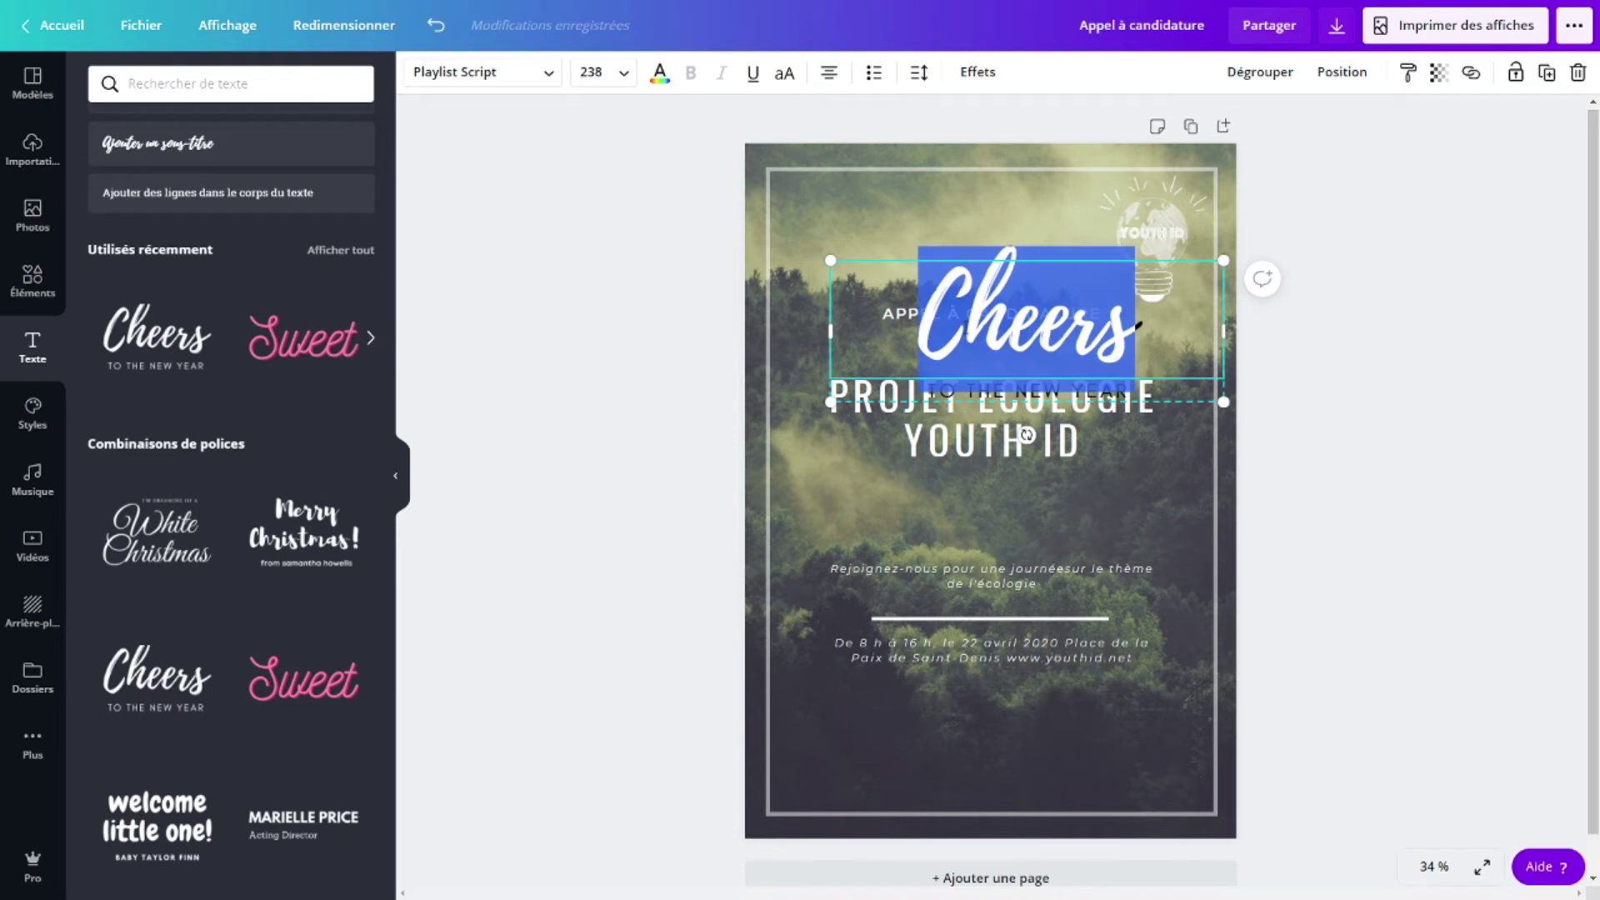
{"action": "key", "text": "ctrl+a"}
{"action": "type", "text": "Appel"}
{"action": "left_click", "coordinate": [1000, 393]}
{"action": "left_click", "coordinate": [1001, 393]}
{"action": "type", "text": "A CANDIDATURE"}
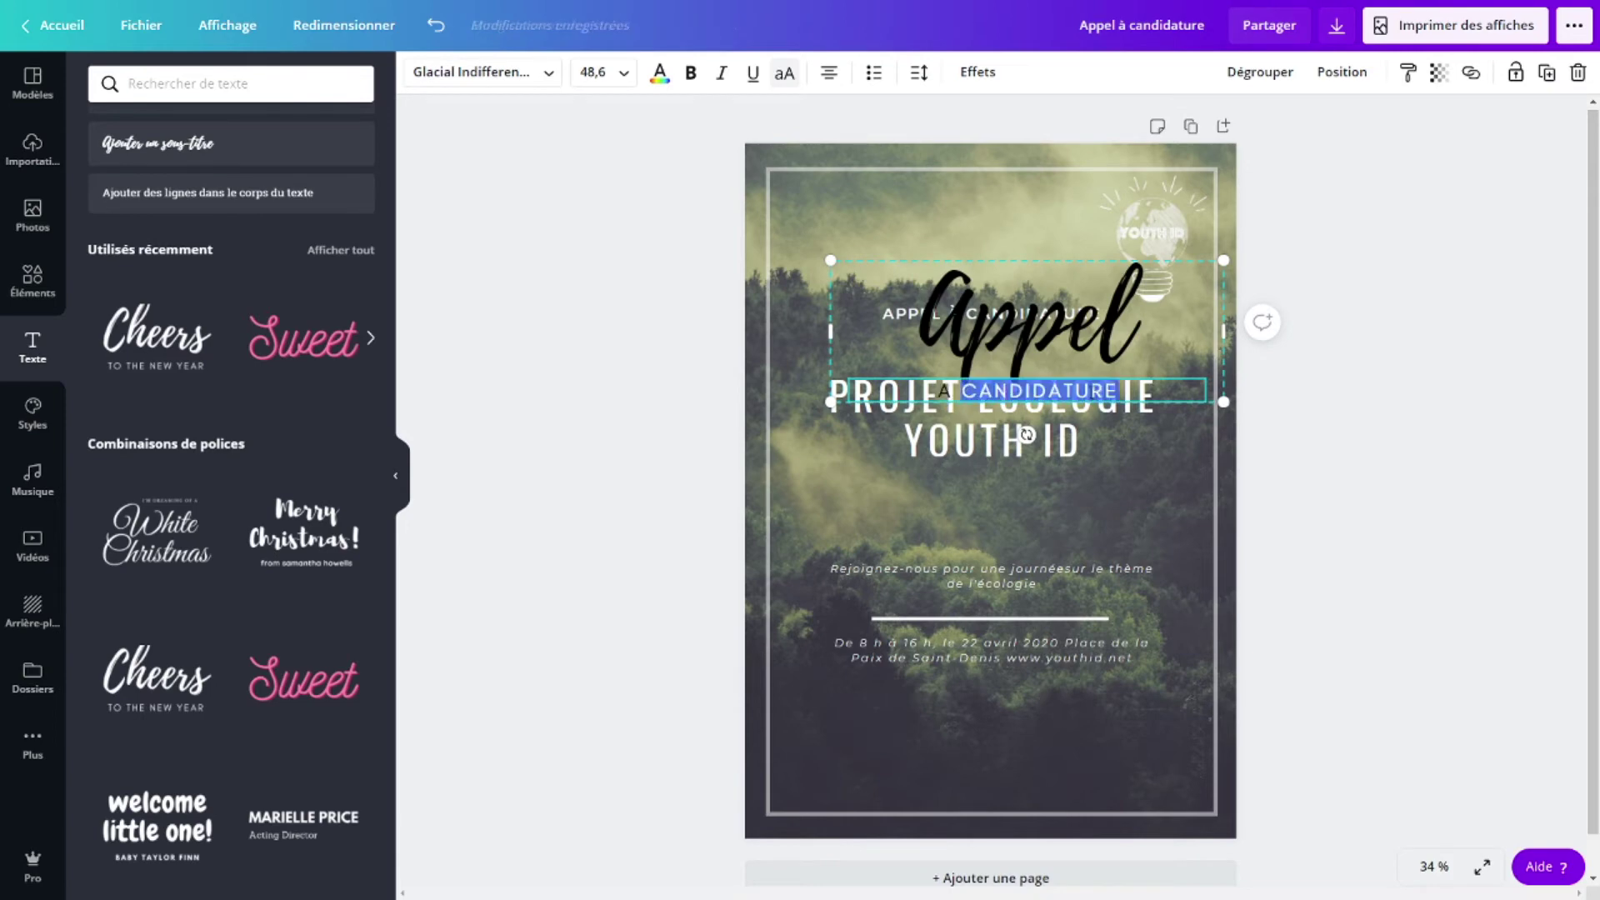
- Colour the "Appel" and "A CANDIDATURE" lines white
{"action": "key", "text": "ctrl+a"}
{"action": "left_click", "coordinate": [659, 72]}
{"action": "double_click", "coordinate": [1050, 329]}
{"action": "left_click", "coordinate": [157, 254]}
{"action": "left_click", "coordinate": [800, 333]}
- Move the "Appel A CANDIDATURE" block up above the main title and delete the old small heading
{"action": "left_click_drag", "start_coordinate": [1030, 333], "coordinate": [1000, 262]}
{"action": "left_click", "coordinate": [953, 320]}
{"action": "key", "text": "Delete"}
{"action": "left_click", "coordinate": [1000, 487]}
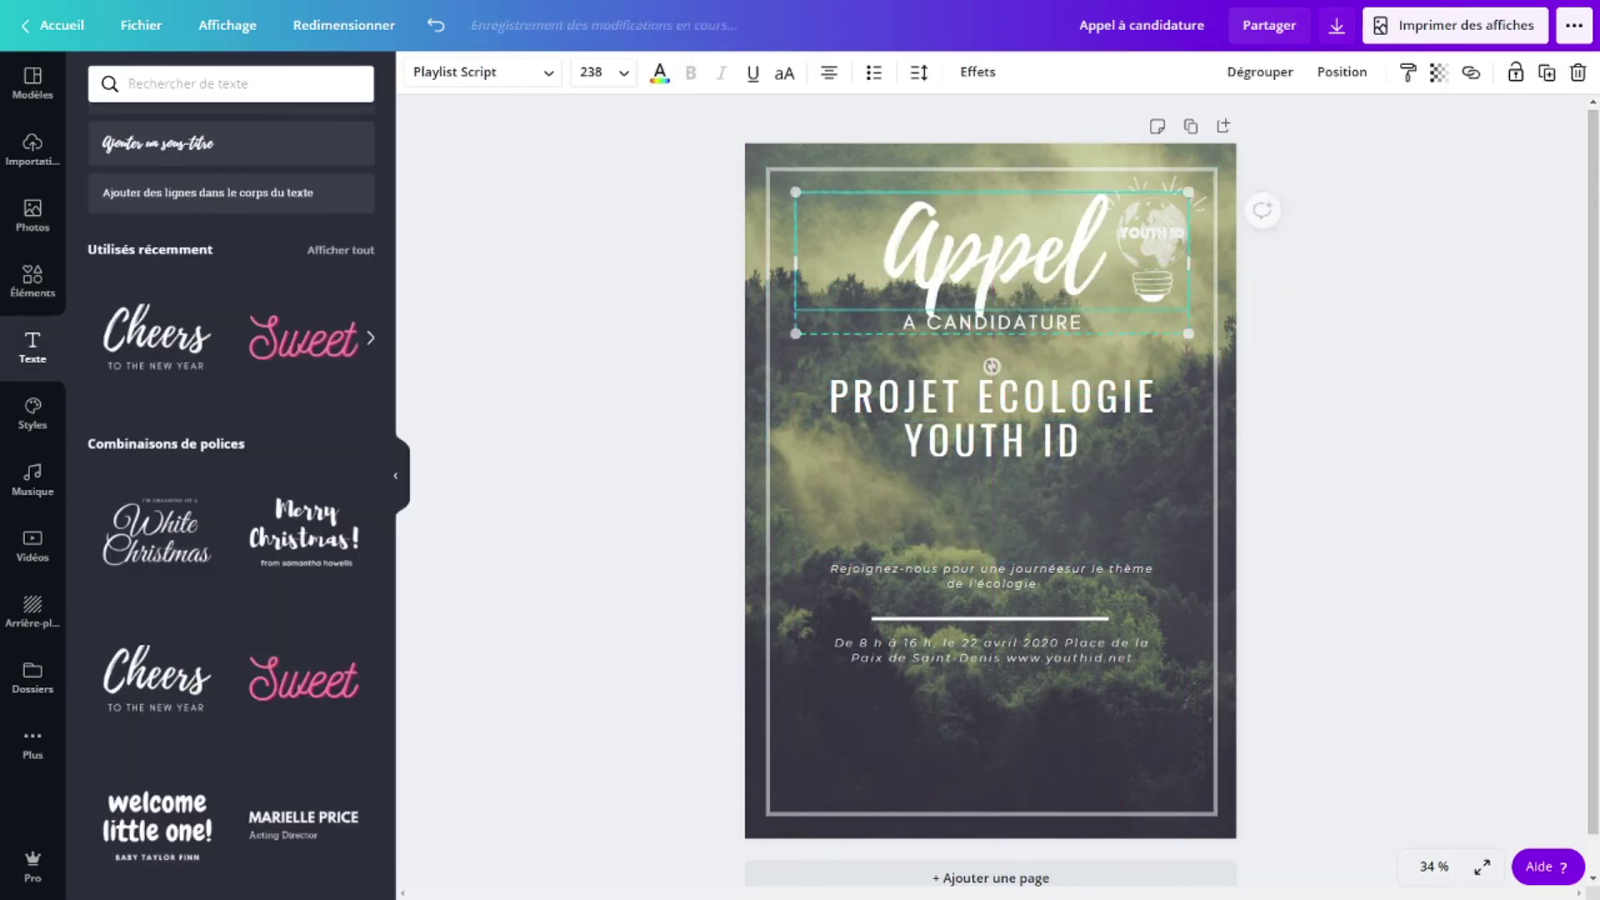
{"action": "left_click", "coordinate": [1426, 360]}
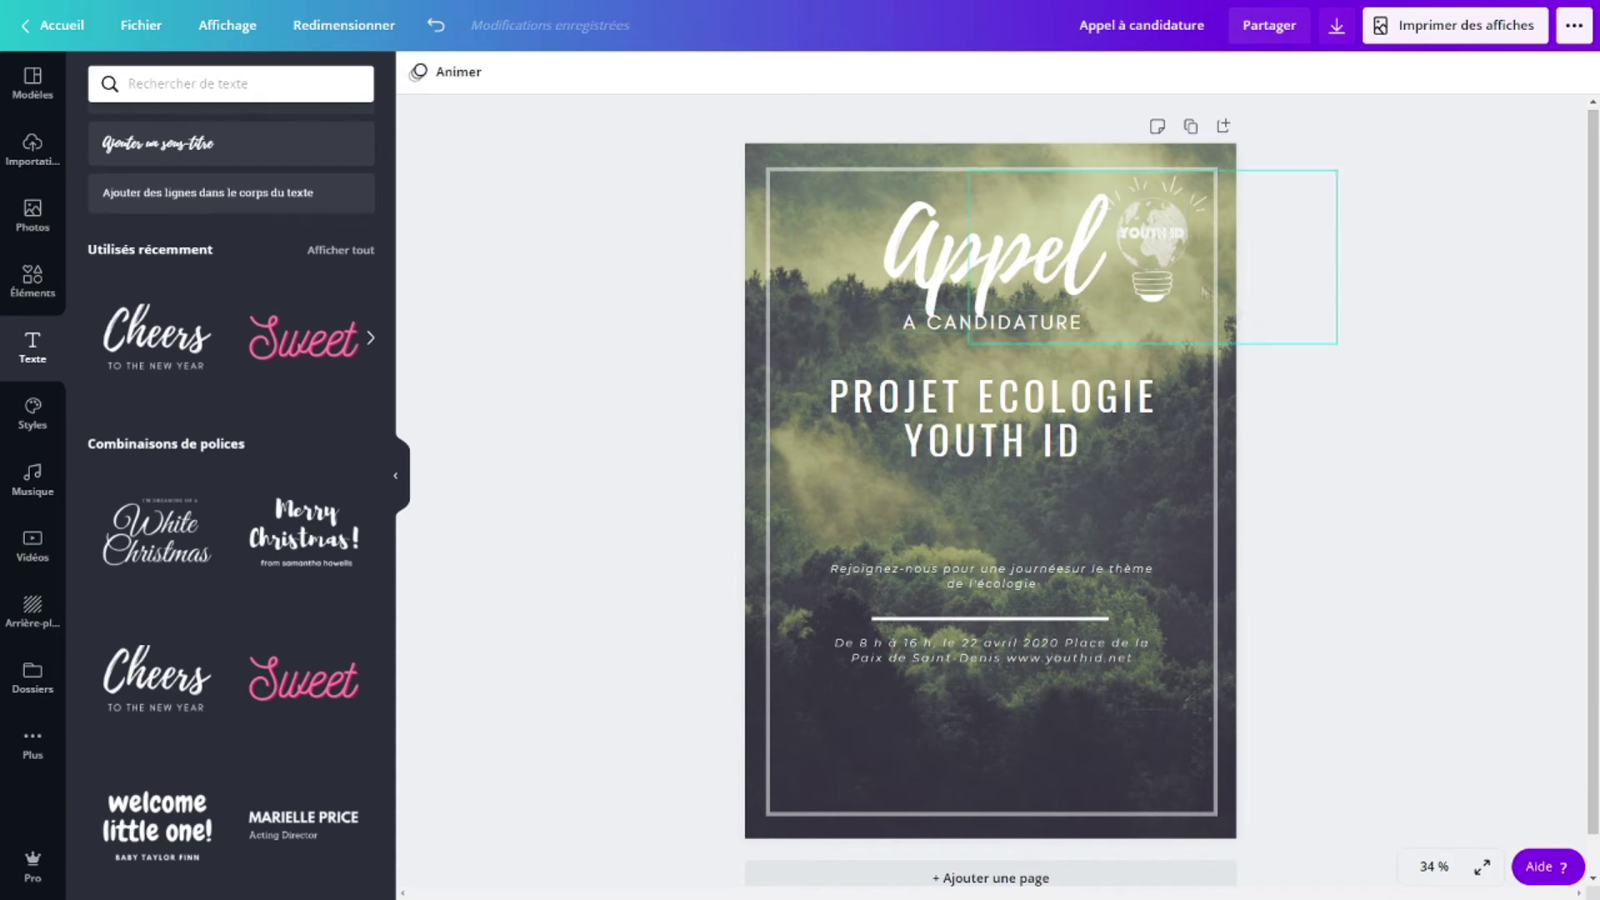
- Look through the element library's categories, from charts, grids and gradients to plants and zodiac signs
{"action": "left_click", "coordinate": [33, 281]}
{"action": "scroll", "coordinate": [207, 313], "scroll_direction": "down", "scroll_amount": 7}
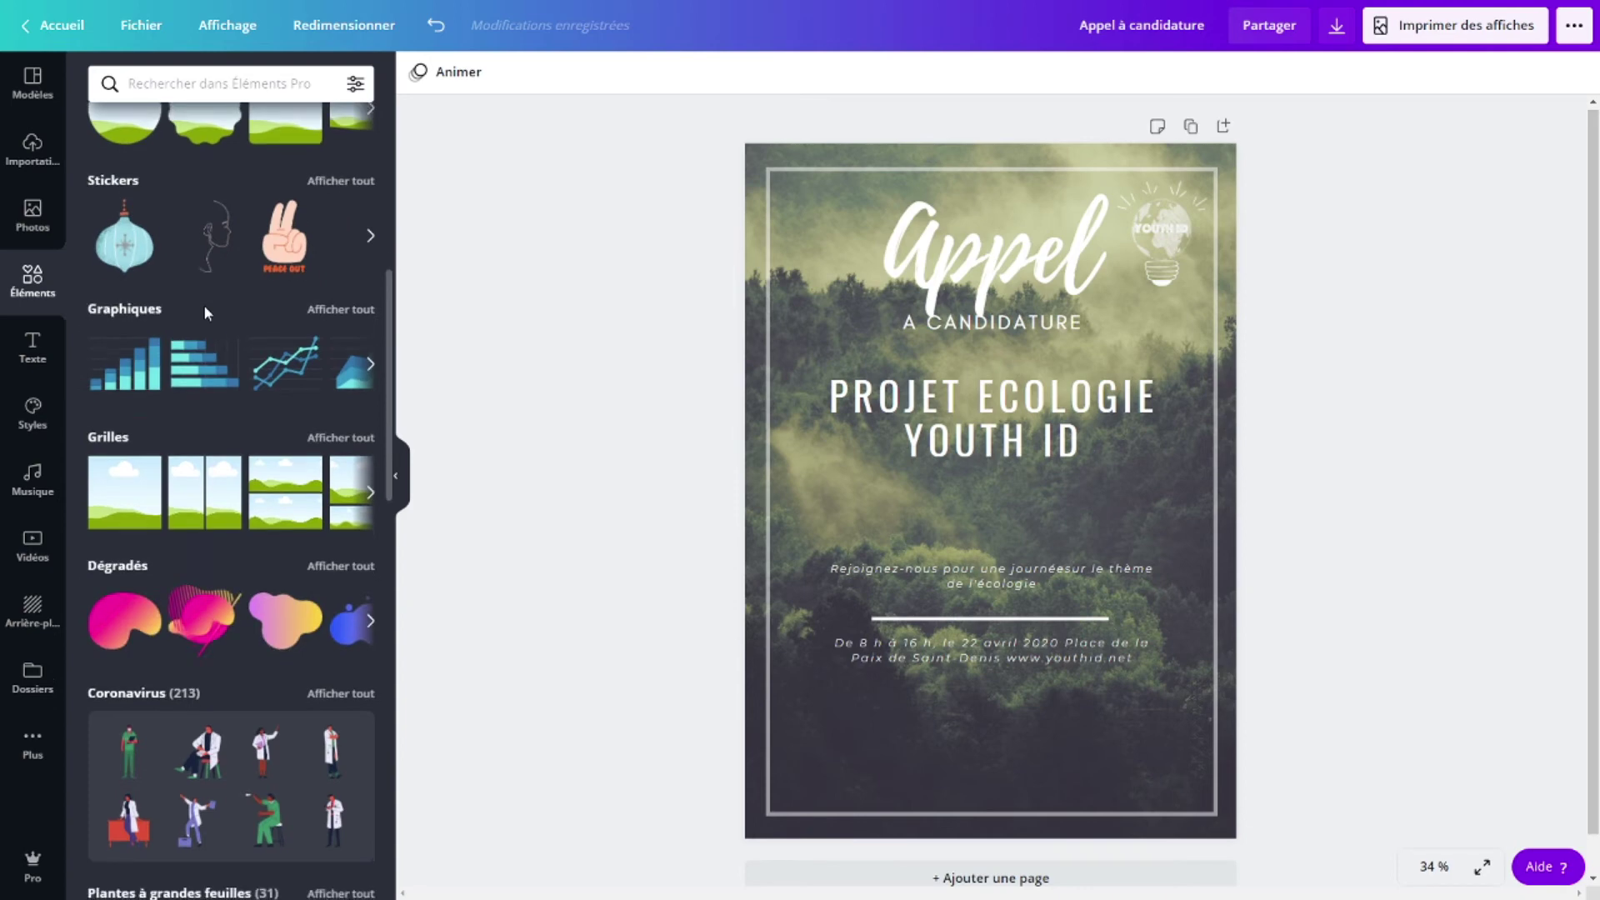
{"action": "scroll", "coordinate": [205, 307], "scroll_direction": "down", "scroll_amount": 3}
{"action": "scroll", "coordinate": [206, 310], "scroll_direction": "down", "scroll_amount": 4}
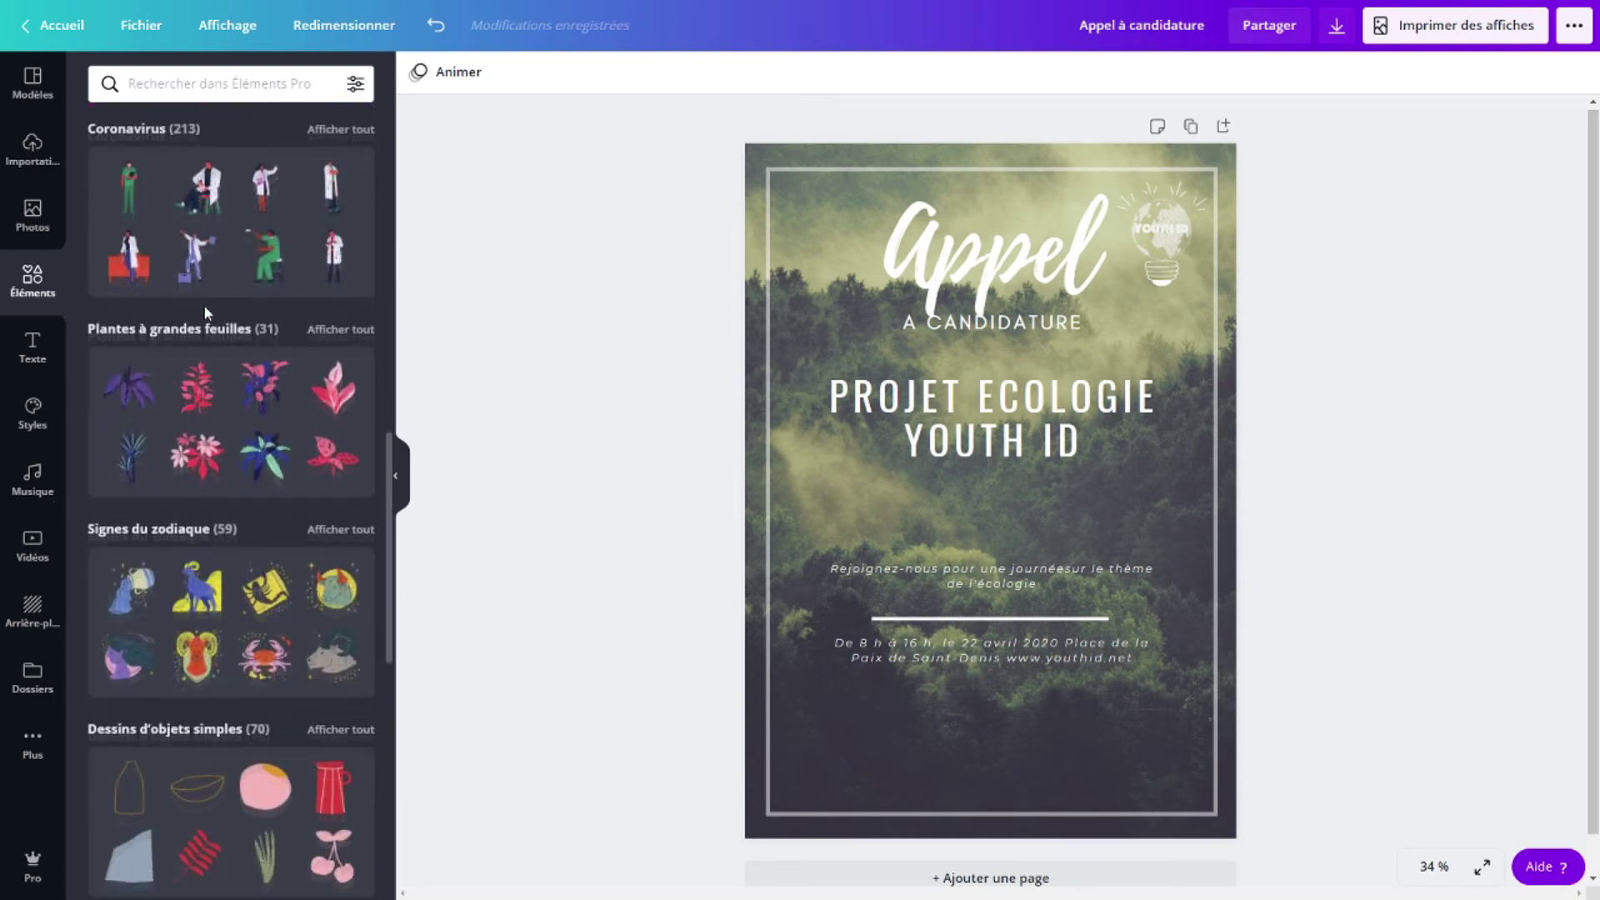
{"action": "scroll", "coordinate": [204, 305], "scroll_direction": "up", "scroll_amount": 5}
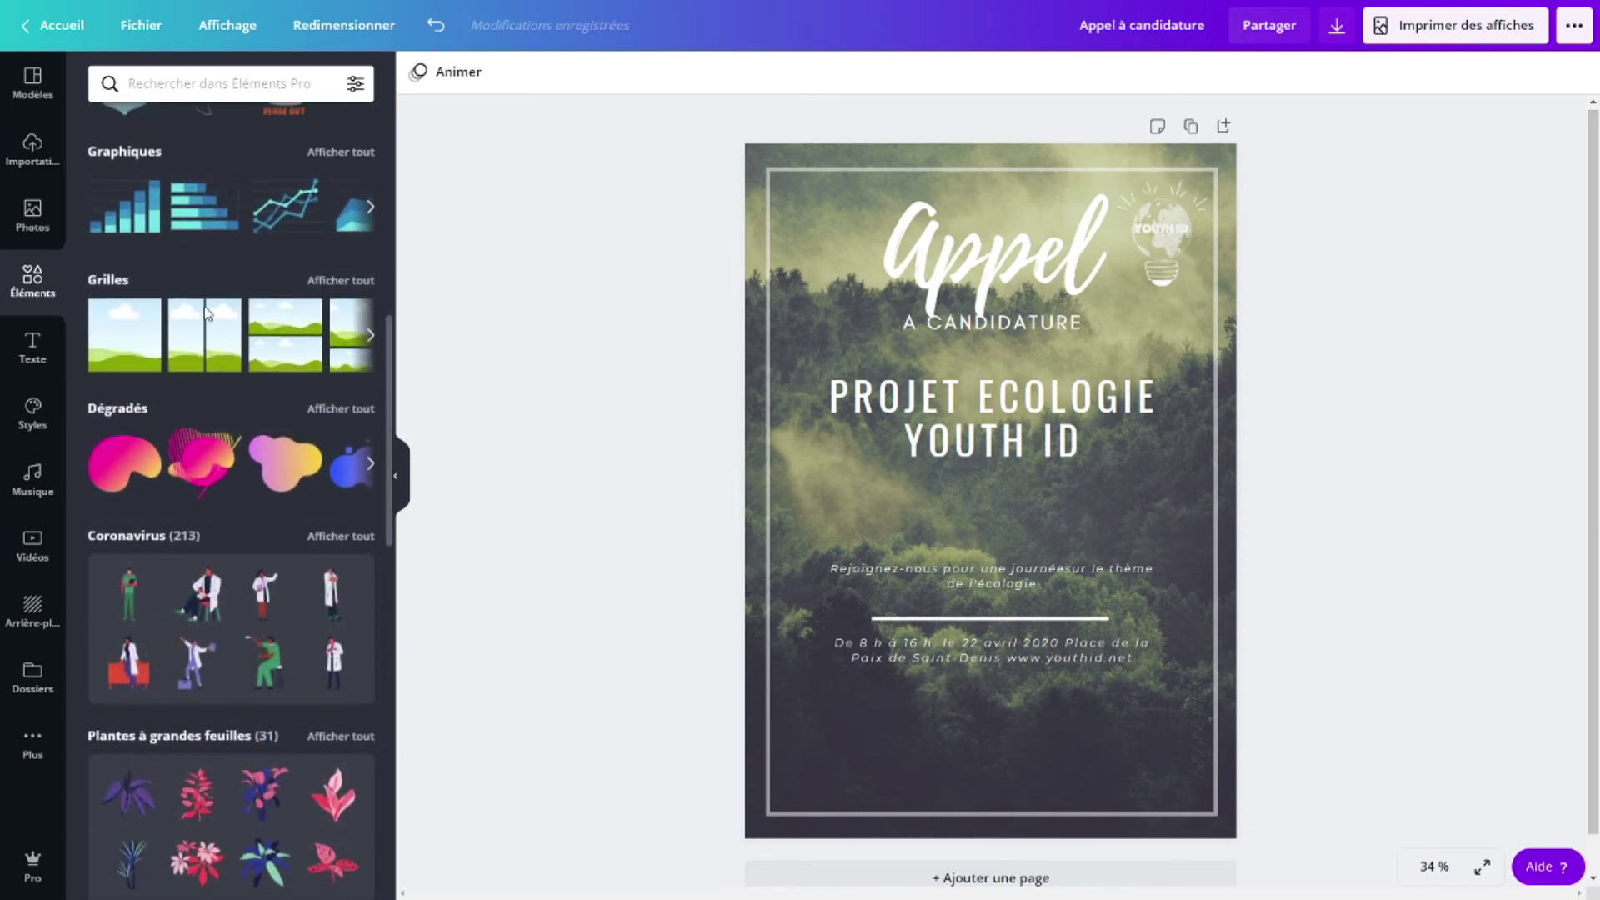
{"action": "scroll", "coordinate": [206, 310], "scroll_direction": "up", "scroll_amount": 4}
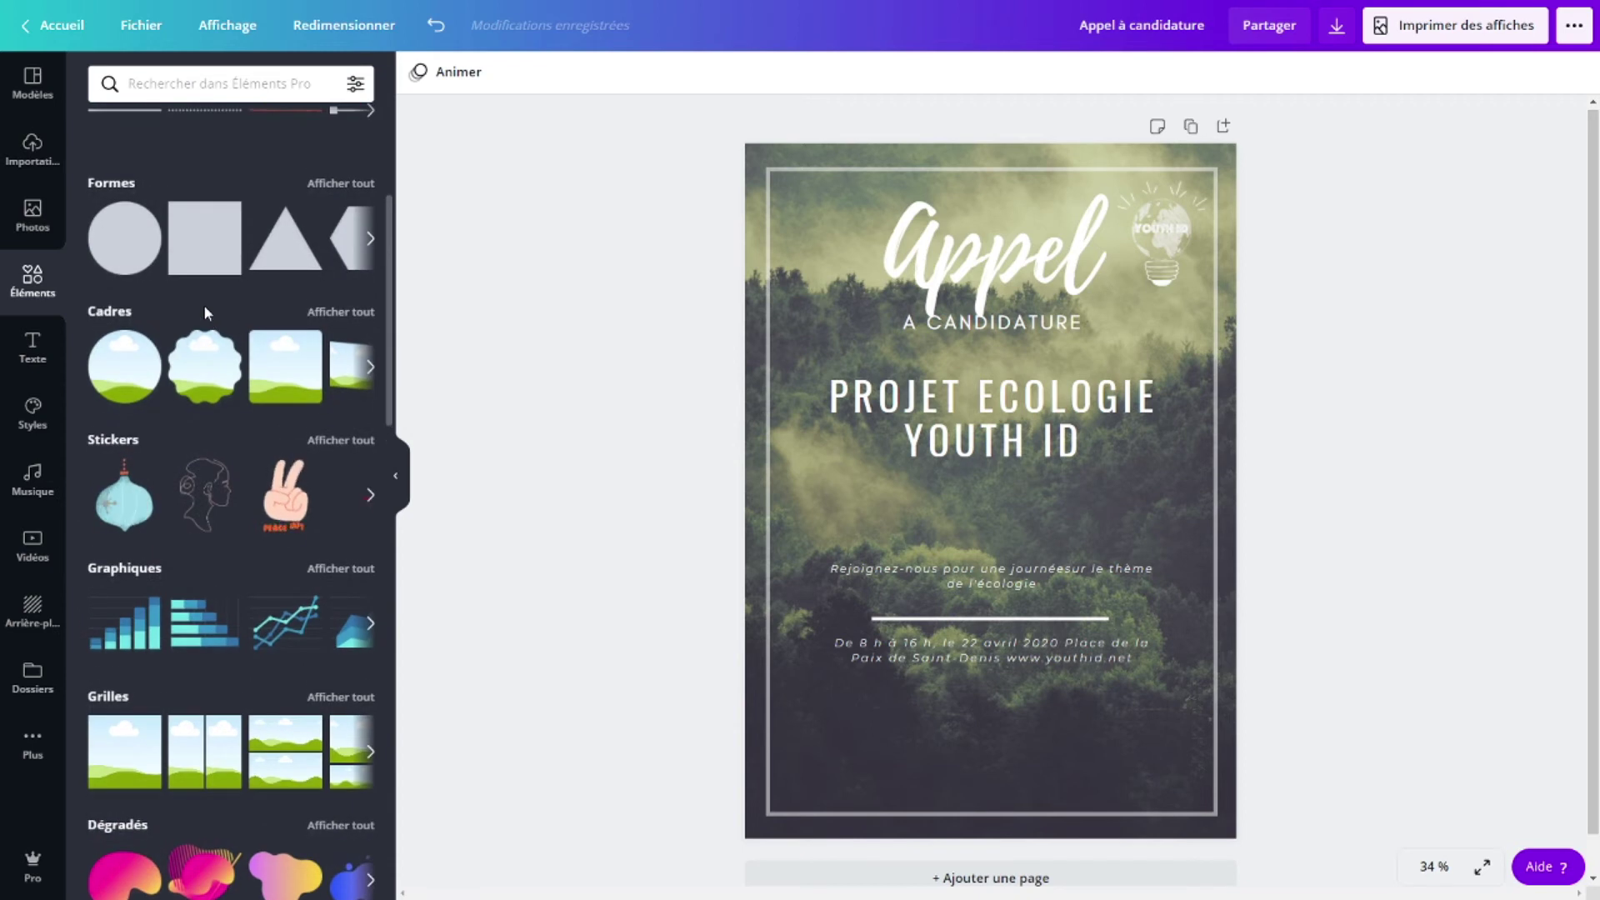
{"action": "scroll", "coordinate": [203, 305], "scroll_direction": "up", "scroll_amount": 4}
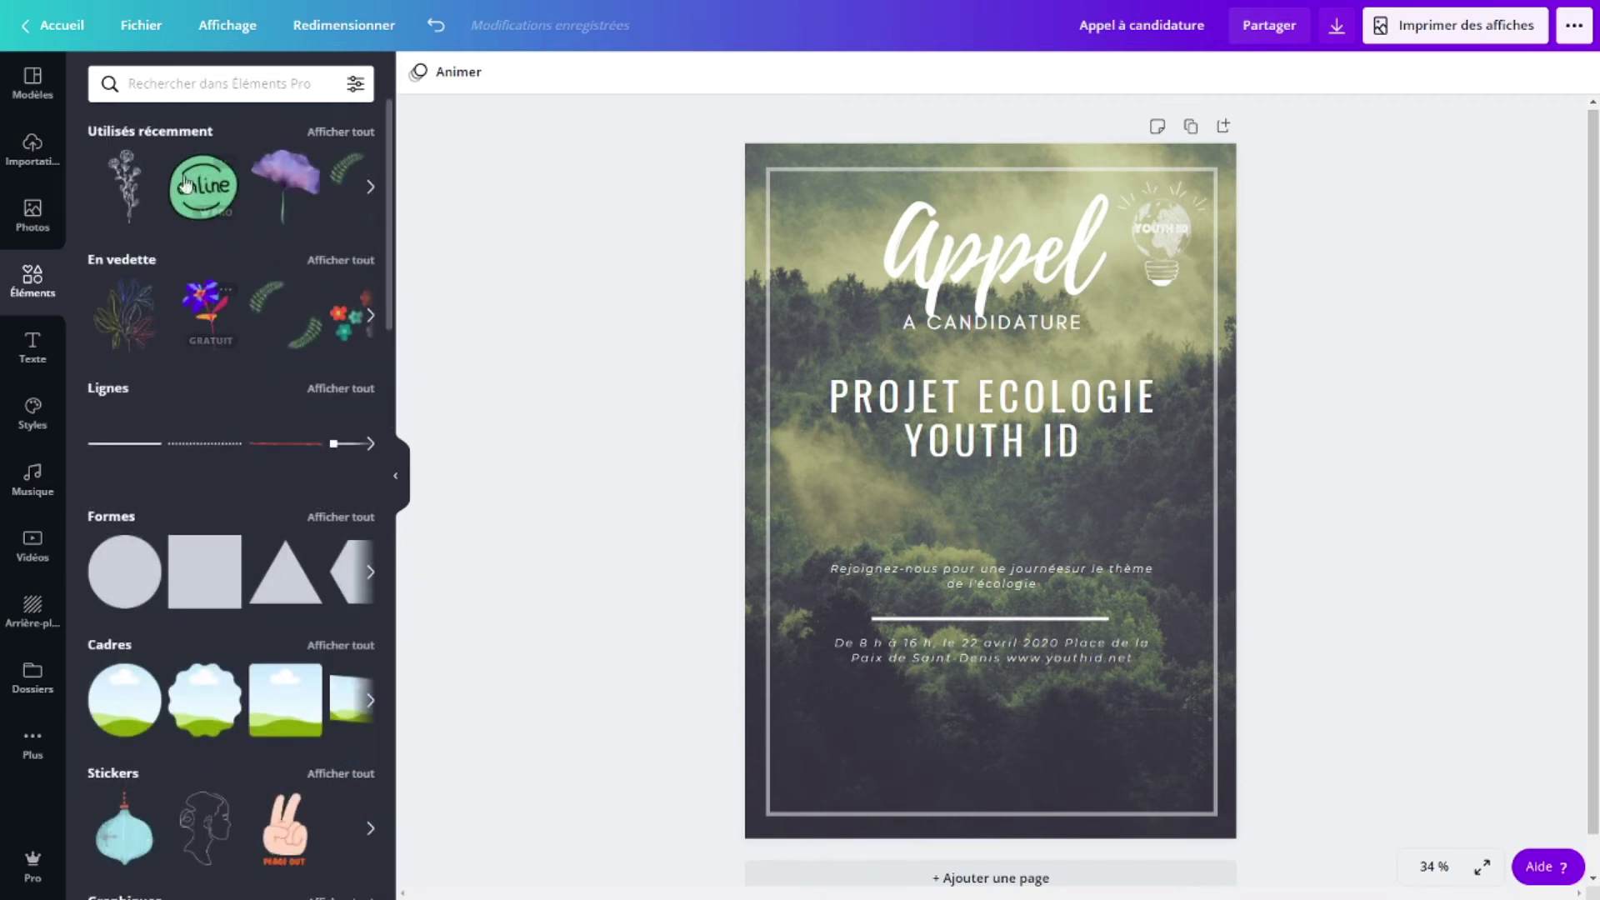
- Search the elements for "fleur" and place the white line-art flower stem in the poster's lower left corner
{"action": "left_click", "coordinate": [195, 85]}
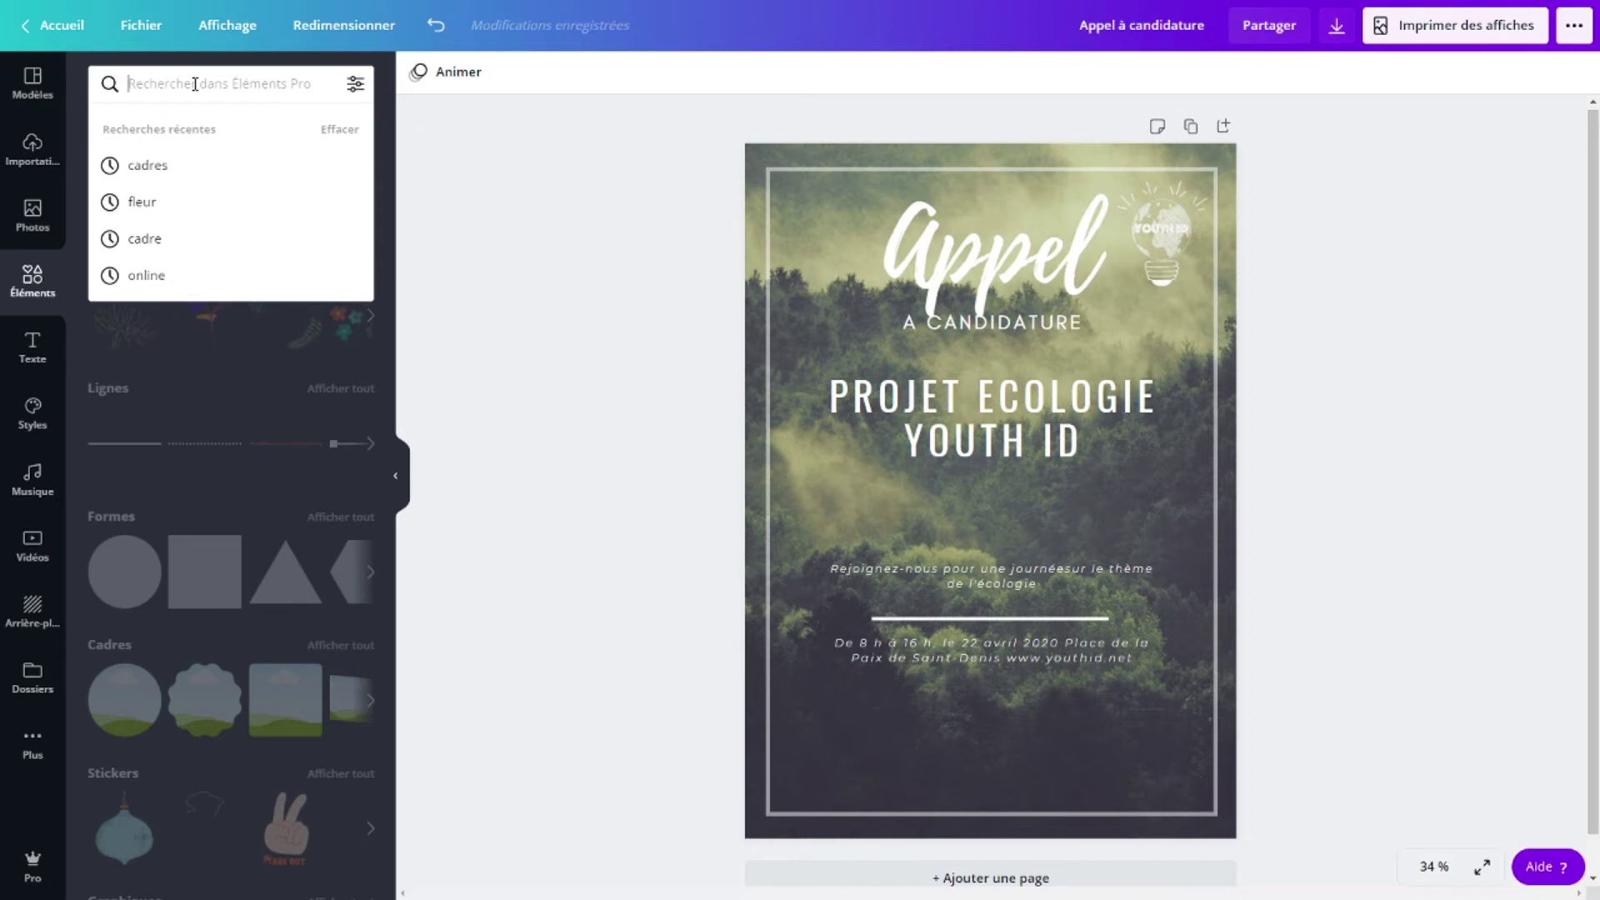
{"action": "type", "text": "fl"}
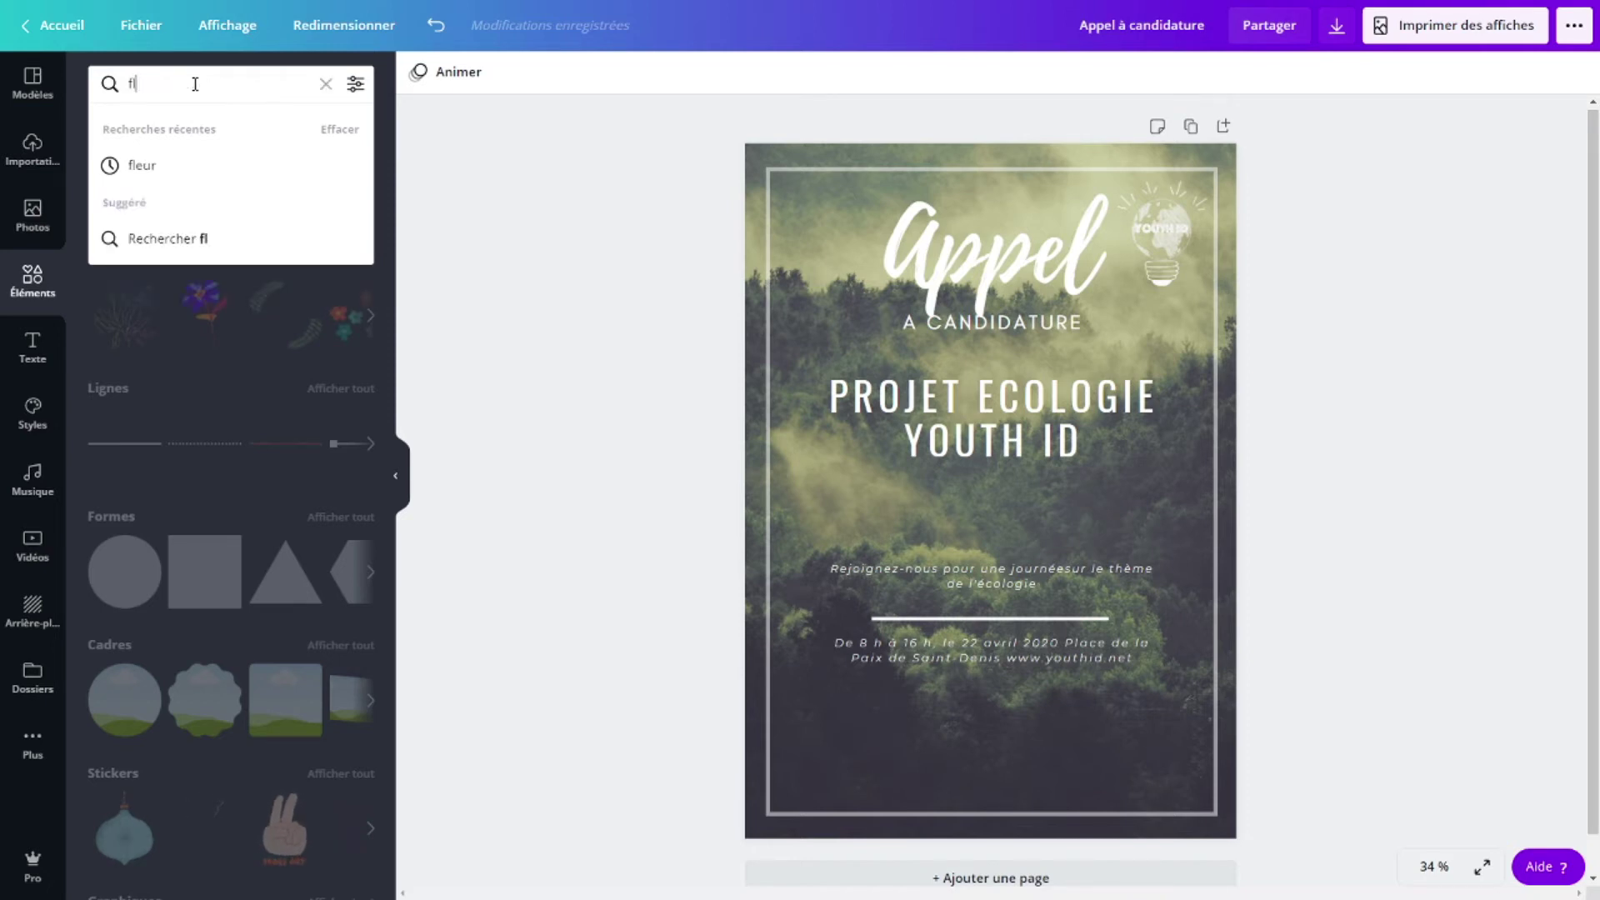
{"action": "type", "text": "eur"}
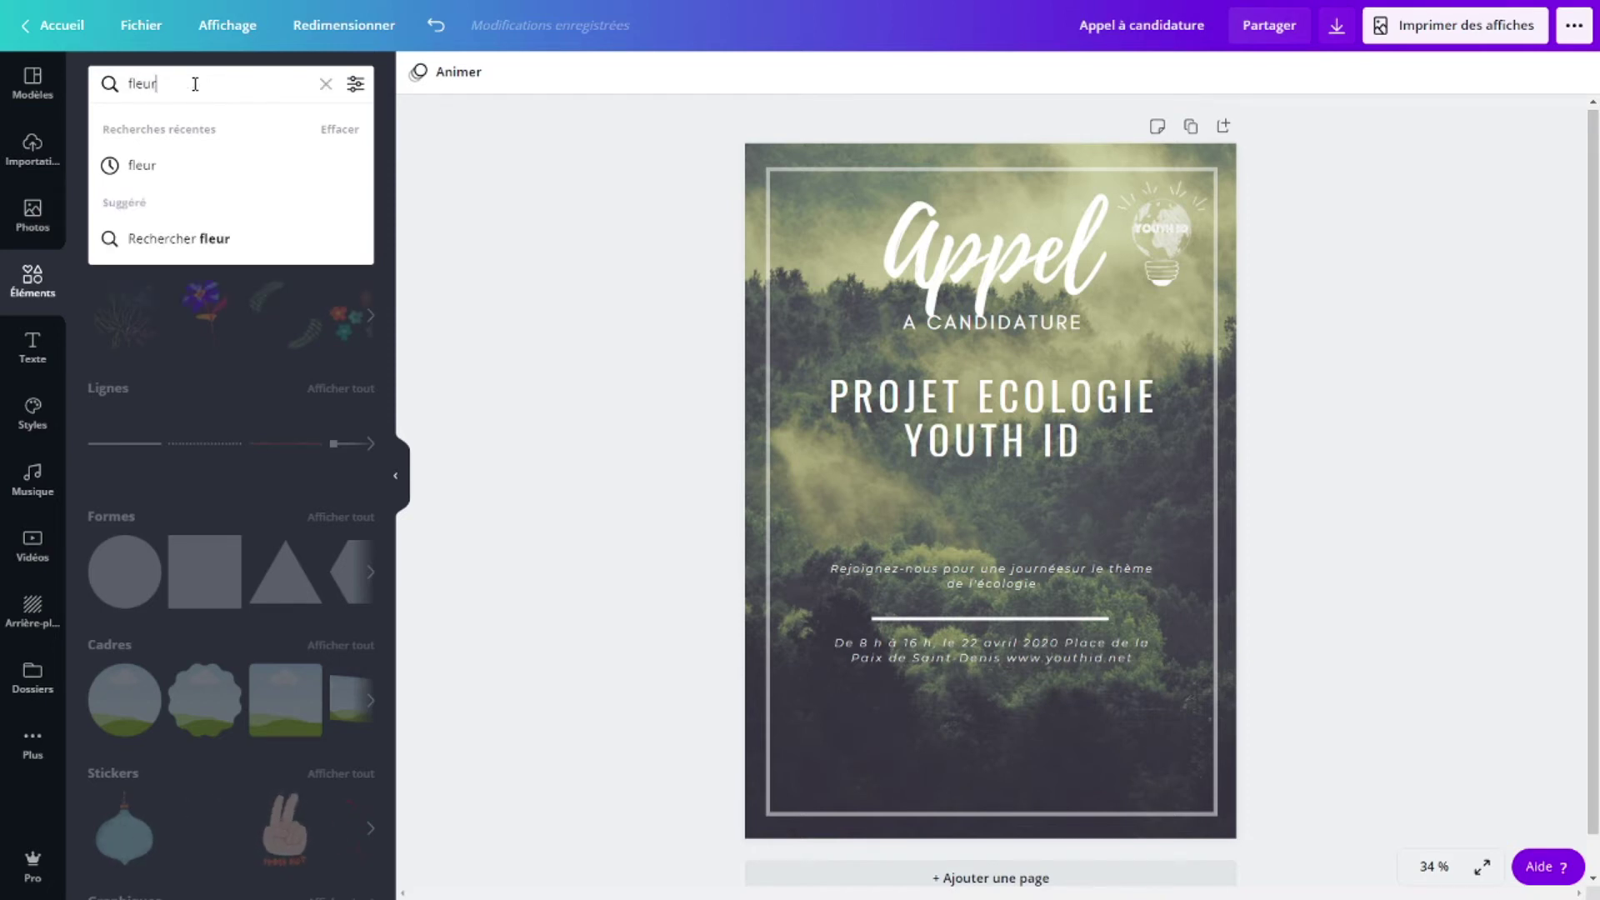
{"action": "key", "text": "Return"}
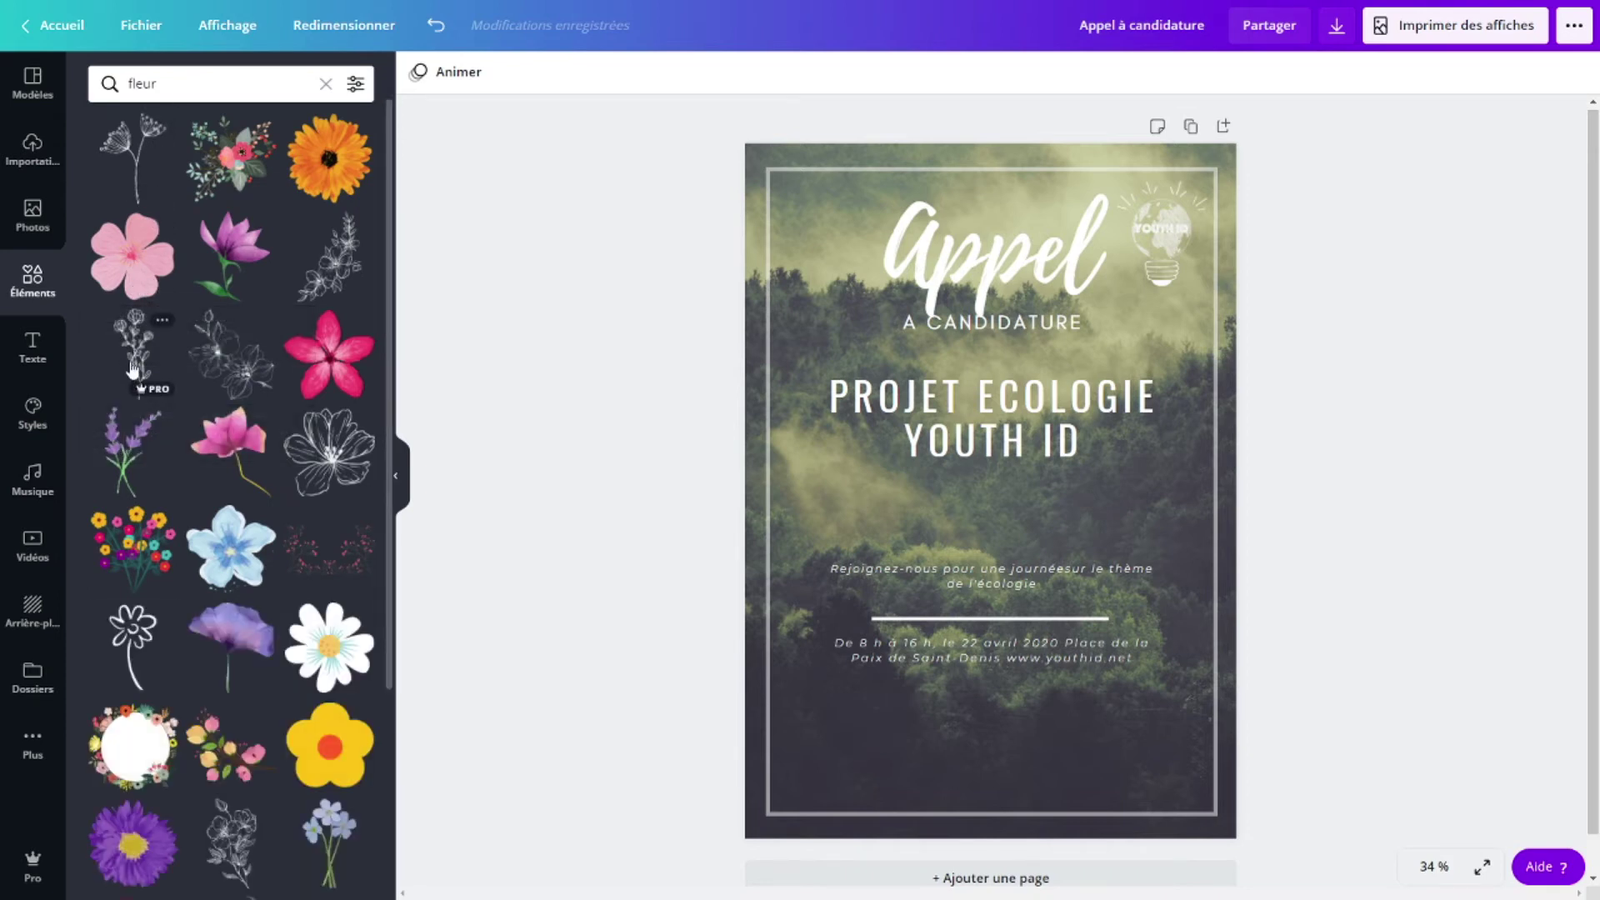
{"action": "mouse_move", "coordinate": [132, 368]}
{"action": "left_mouse_down"}
{"action": "mouse_move", "coordinate": [507, 475]}
{"action": "mouse_move", "coordinate": [803, 587]}
{"action": "left_mouse_up"}
{"action": "left_click", "coordinate": [603, 446]}
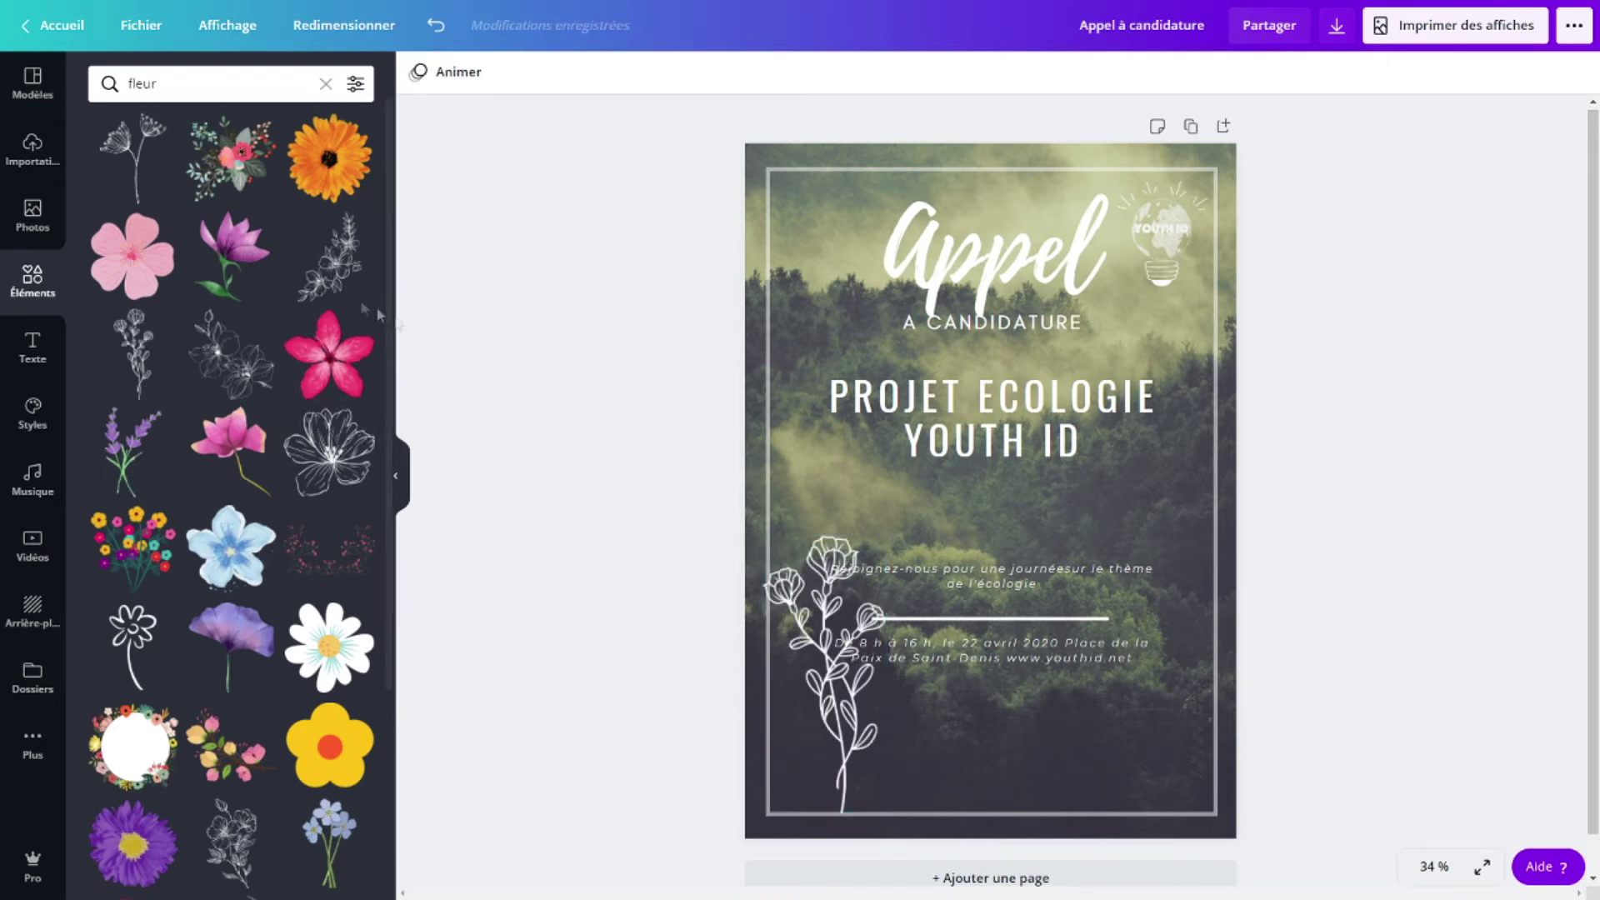
- Add the circular photo frame from the "Cadres" elements and place it, shrunk, in the poster's lower right corner
{"action": "left_click", "coordinate": [35, 296]}
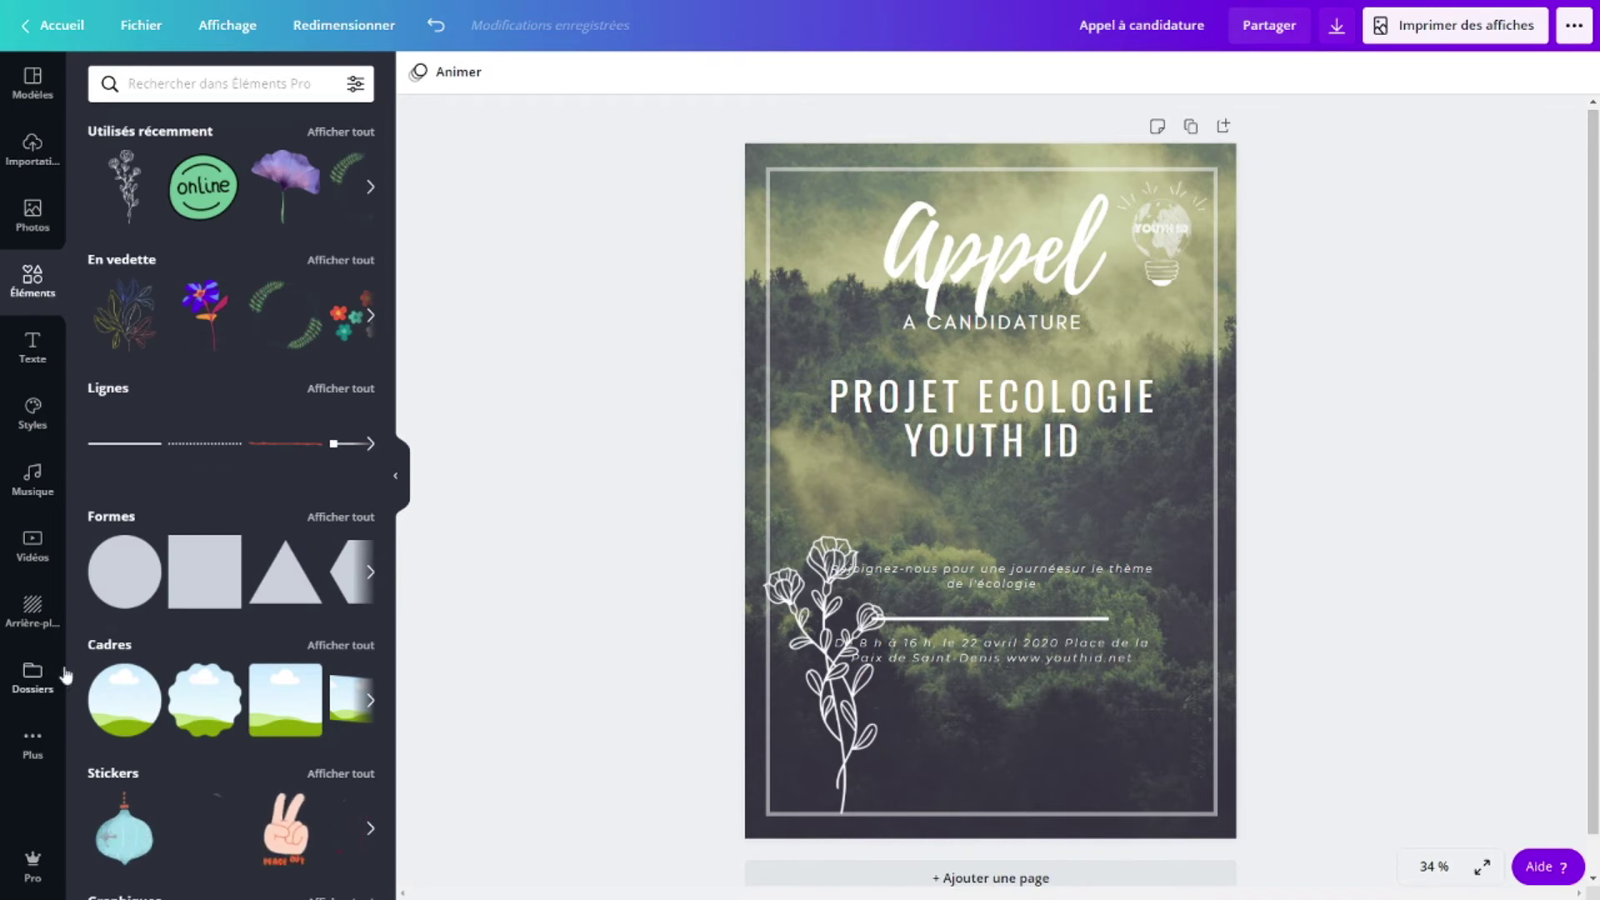
{"action": "left_click", "coordinate": [357, 644]}
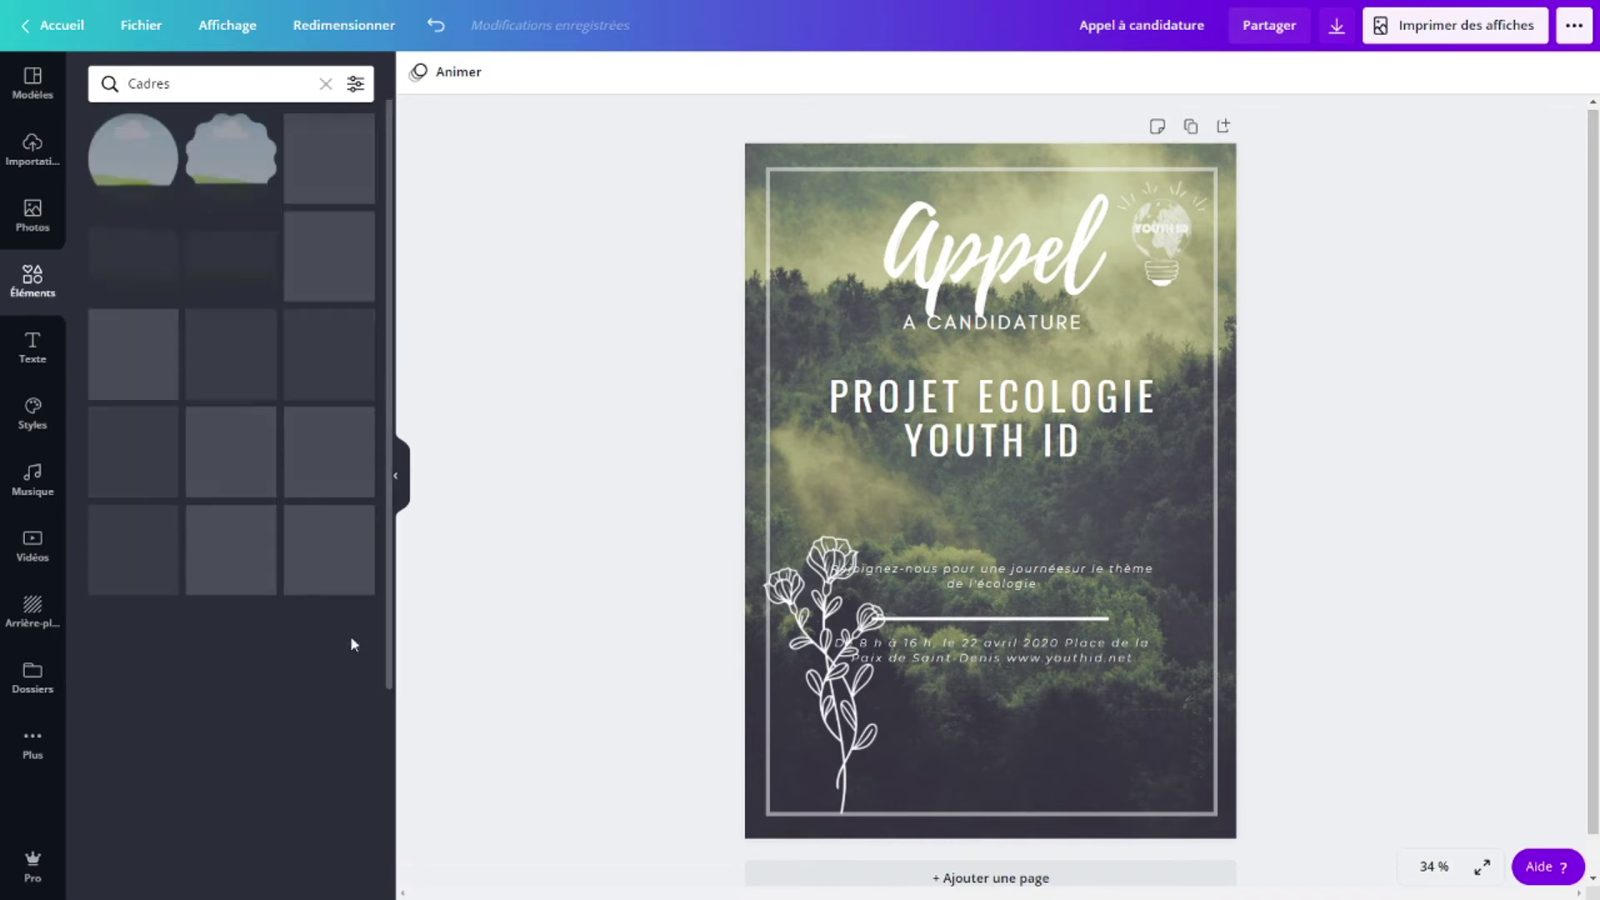
{"action": "left_click_drag", "start_coordinate": [132, 159], "coordinate": [937, 590]}
{"action": "left_click_drag", "start_coordinate": [904, 537], "coordinate": [1071, 663]}
{"action": "left_click_drag", "start_coordinate": [1101, 746], "coordinate": [1114, 748]}
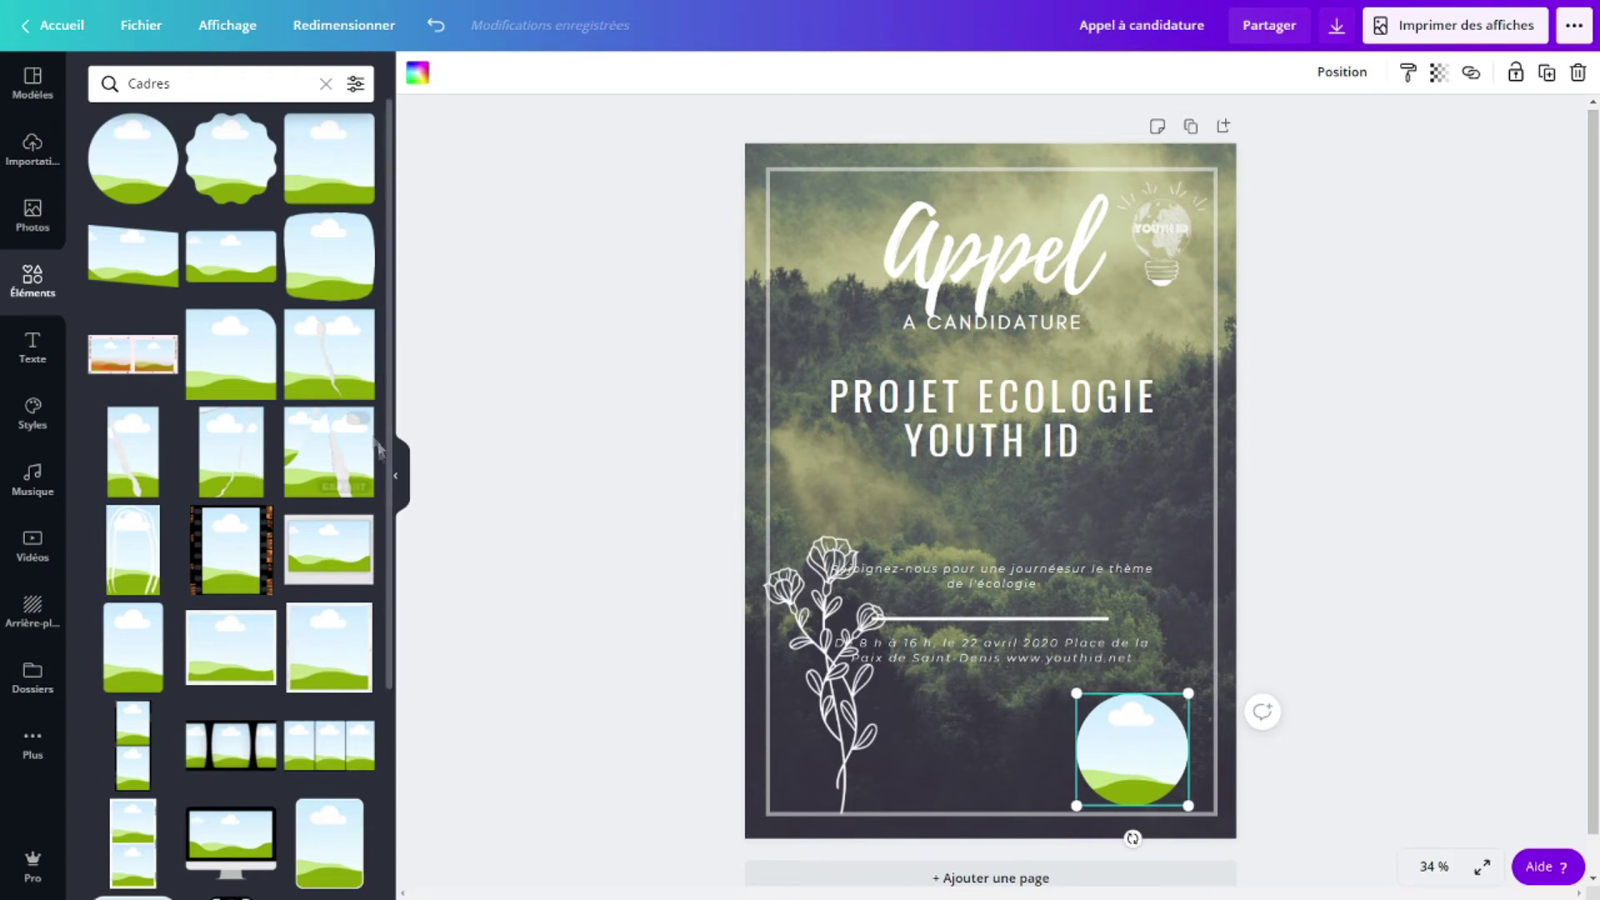
- Search the photos for "volontaire" and fill the circular frame with the picture of volunteers holding blue bags outdoors
{"action": "left_click", "coordinate": [52, 238]}
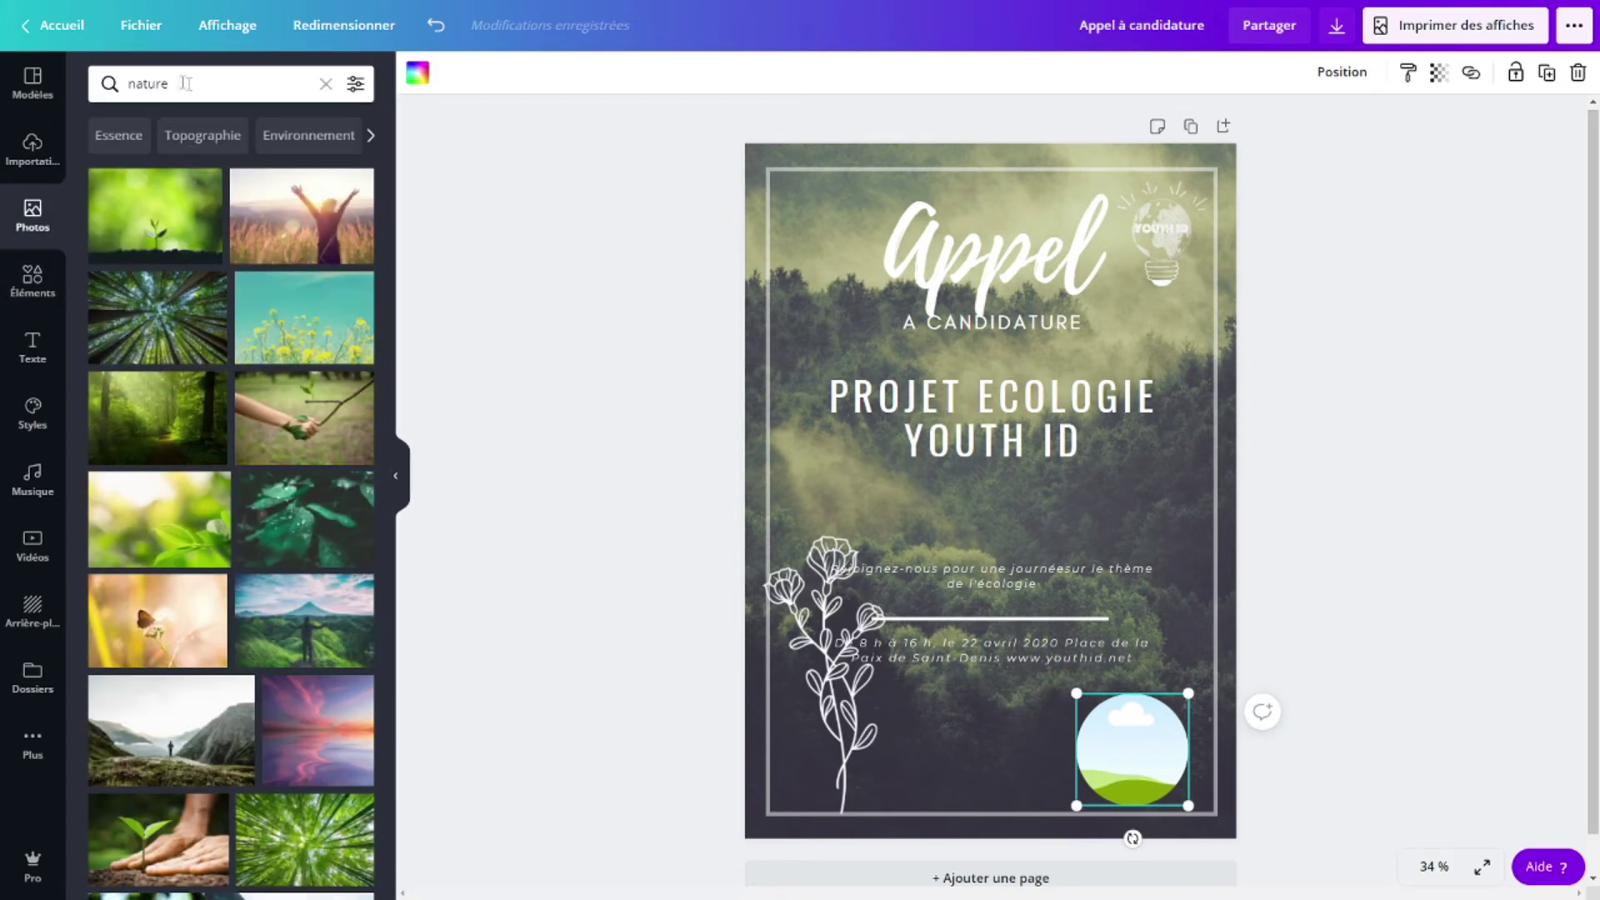
{"action": "left_click", "coordinate": [196, 84]}
{"action": "type", "text": "volontaire"}
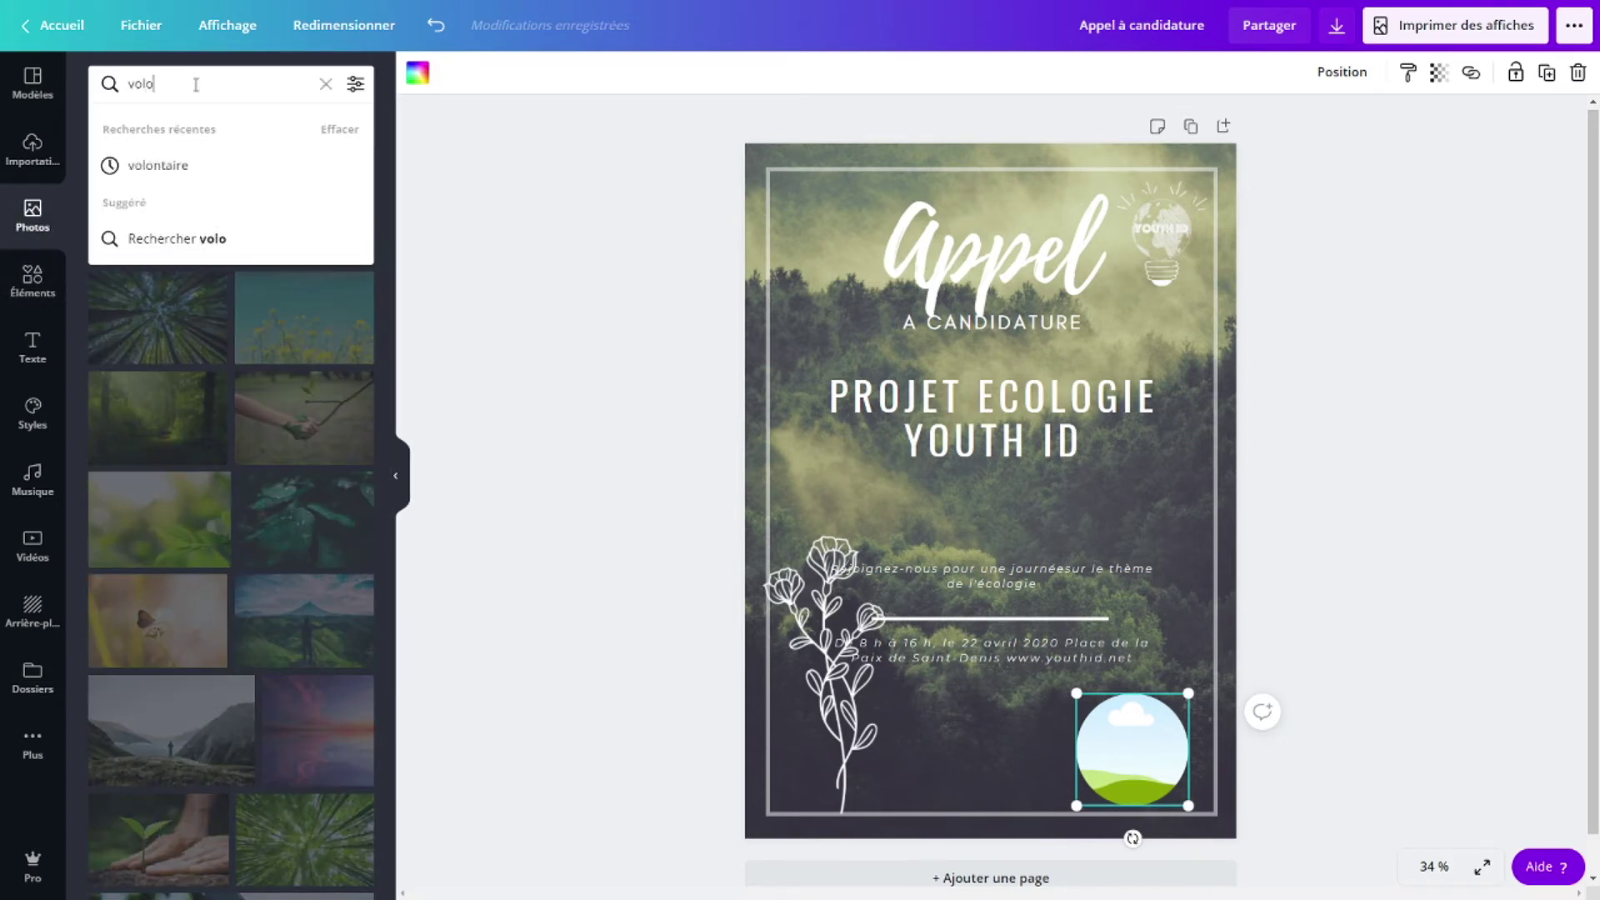
{"action": "key", "text": "Return"}
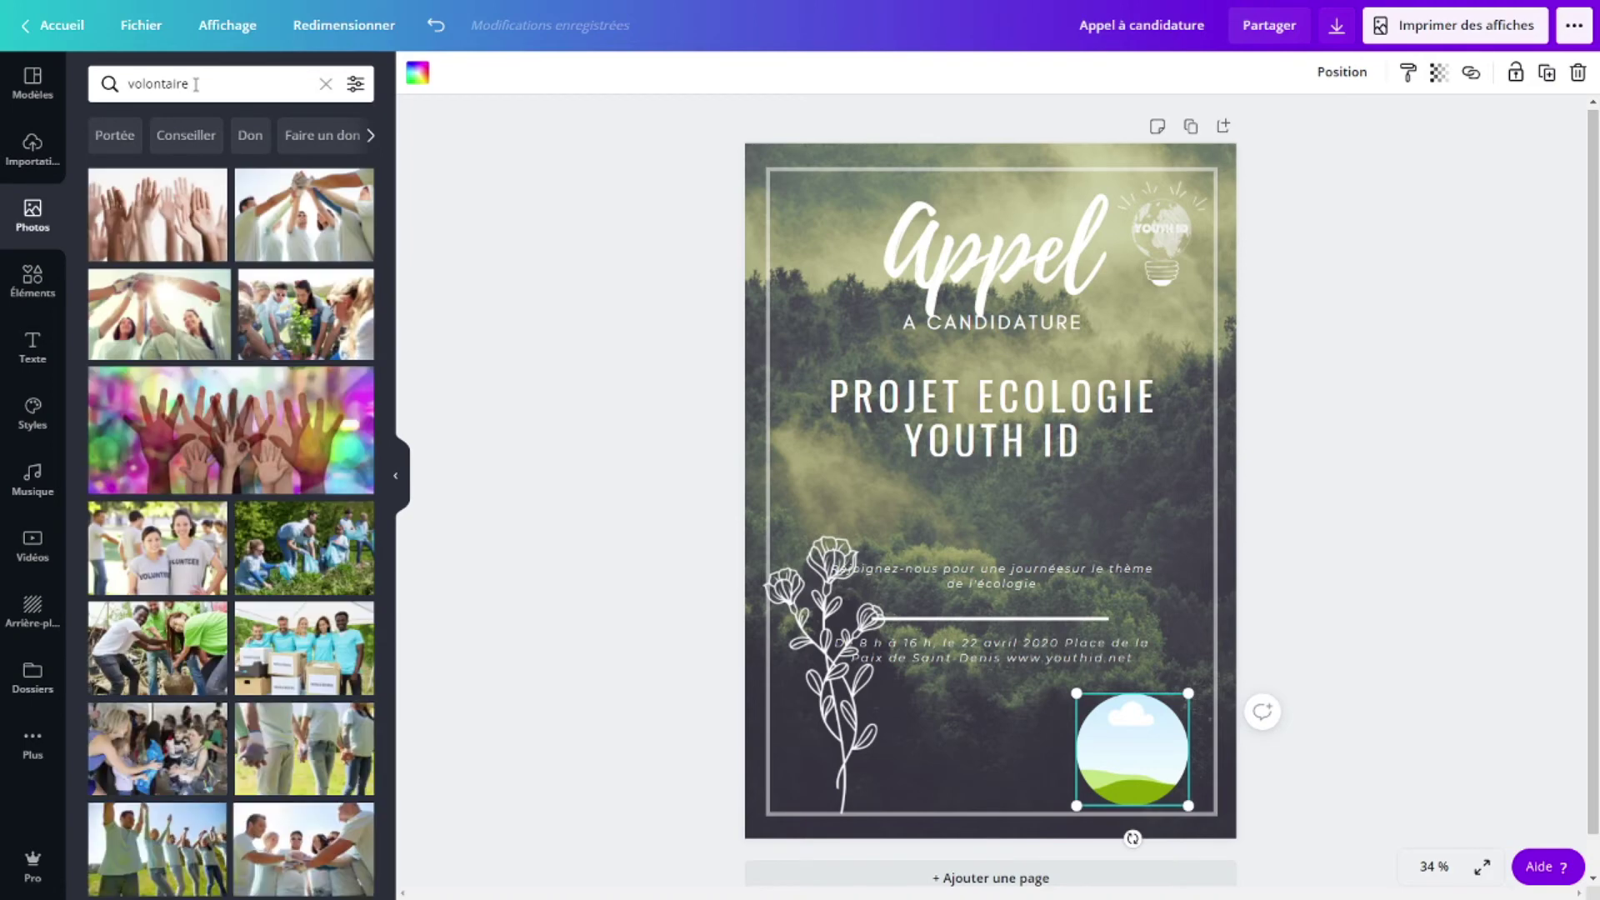
{"action": "left_click_drag", "start_coordinate": [300, 550], "coordinate": [1132, 748]}
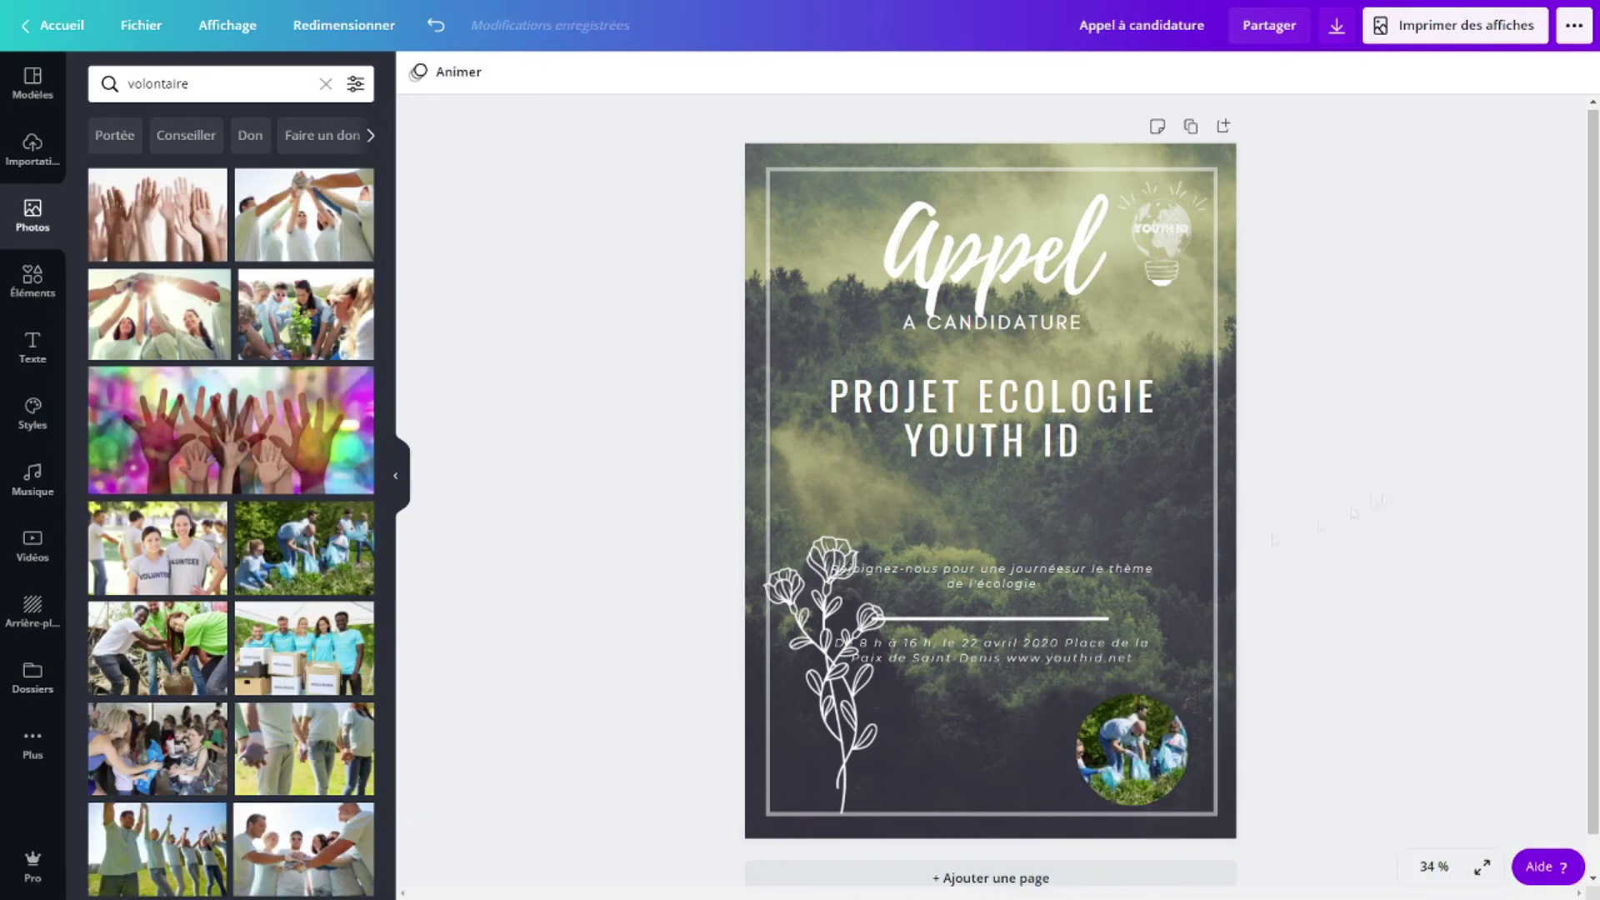
- Send the white flower drawing one level backward in the poster's layer order
{"action": "left_click", "coordinate": [794, 619]}
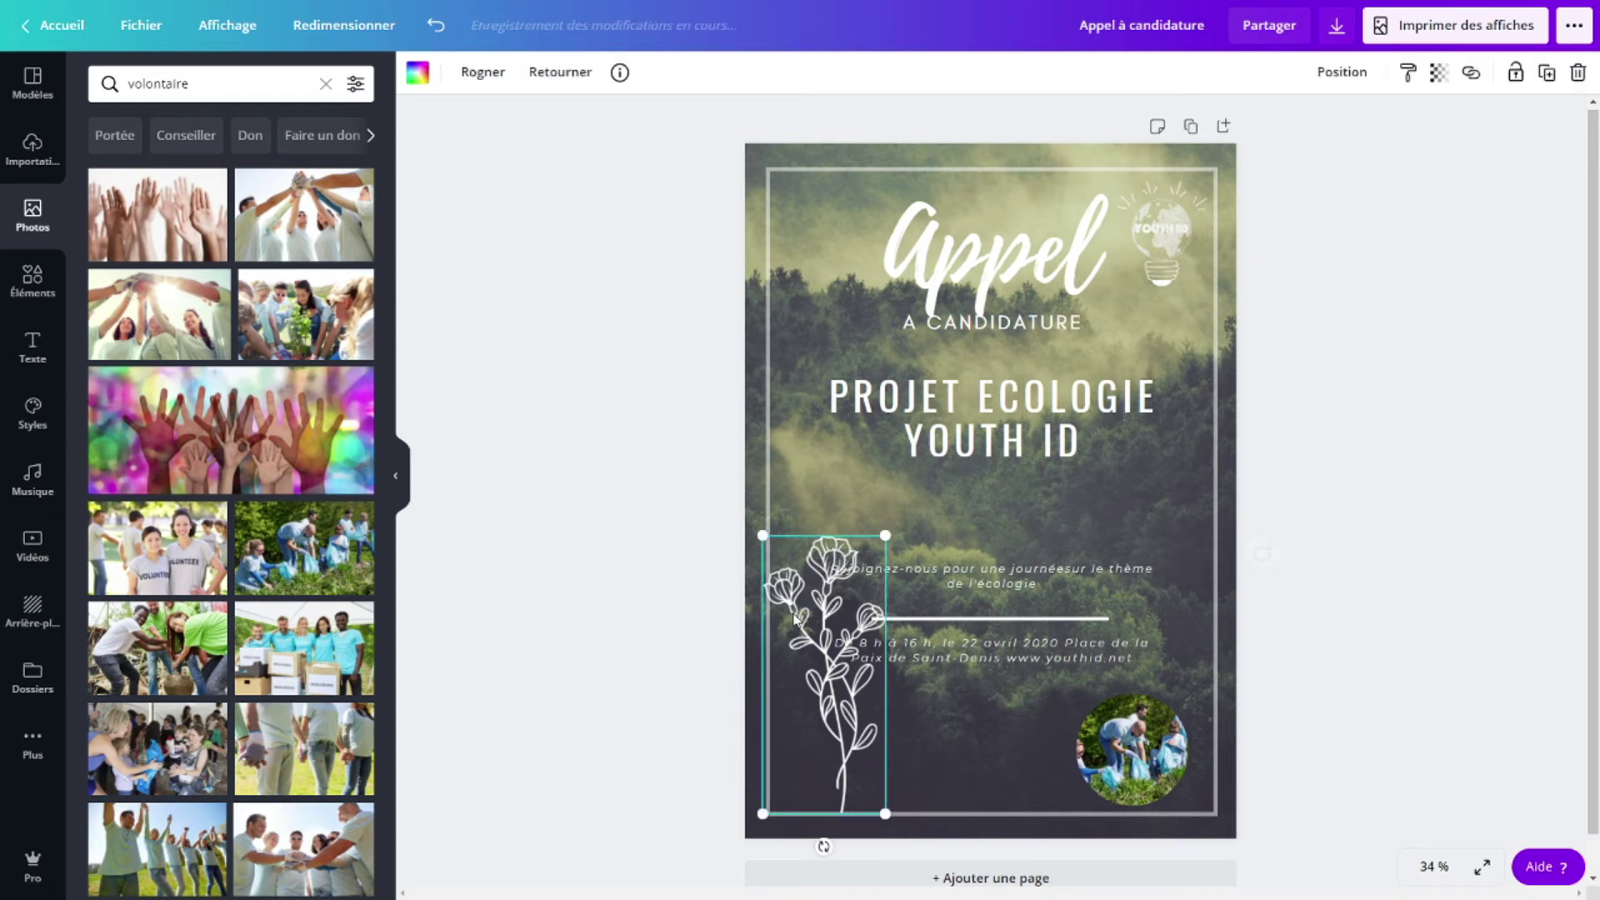
{"action": "left_click", "coordinate": [984, 438]}
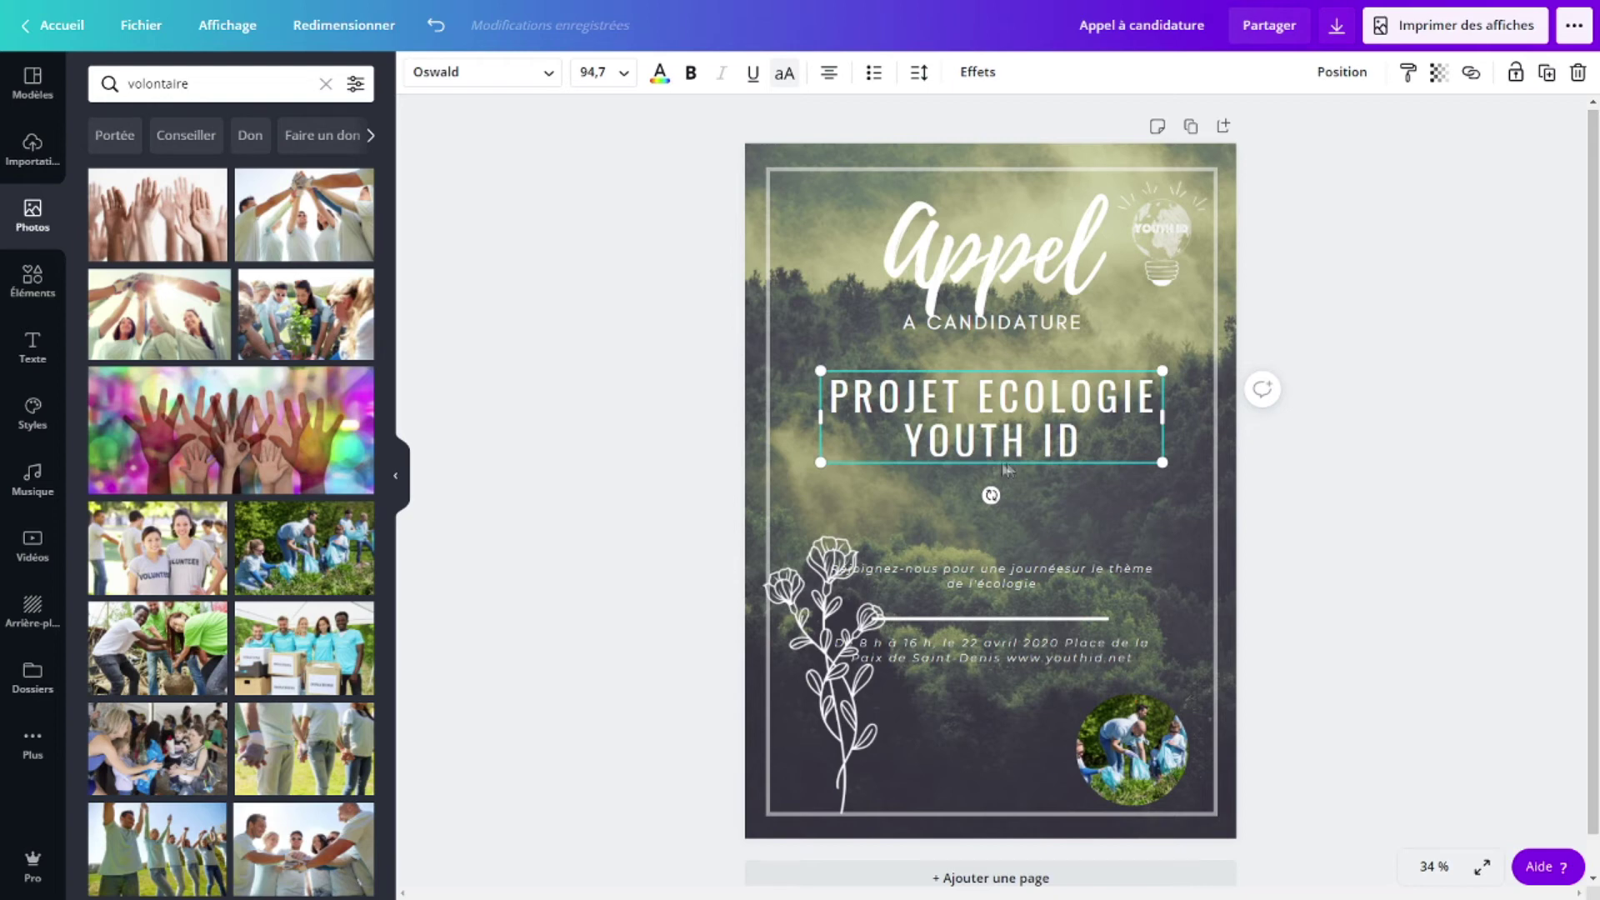
{"action": "left_click", "coordinate": [834, 554]}
{"action": "right_click", "coordinate": [833, 553]}
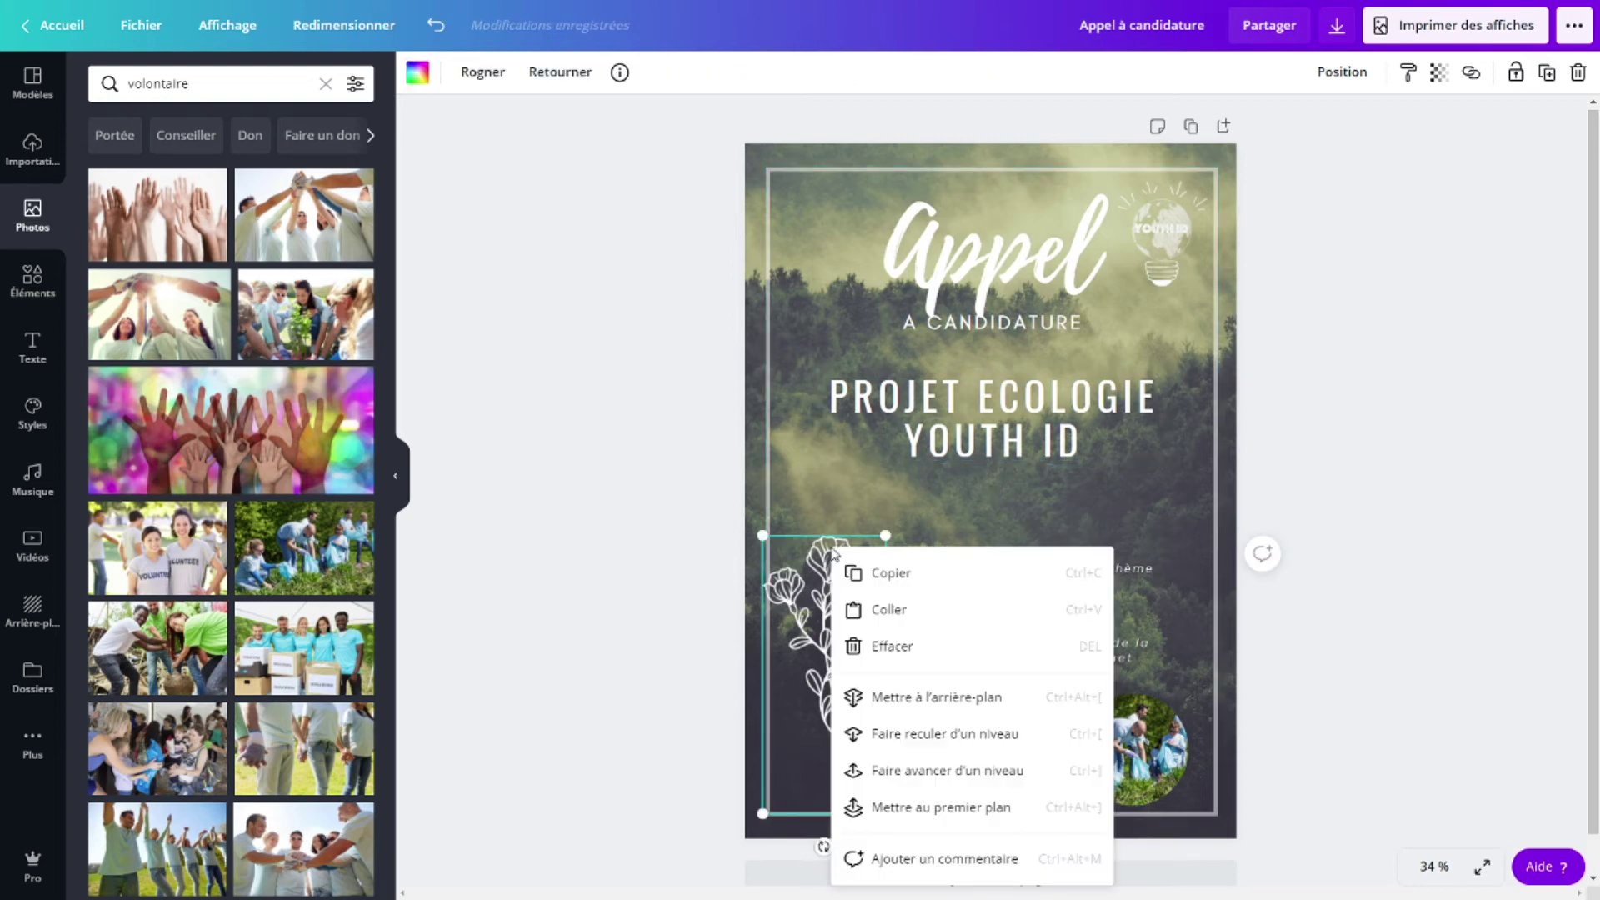
{"action": "left_click", "coordinate": [915, 737]}
{"action": "left_click", "coordinate": [961, 740]}
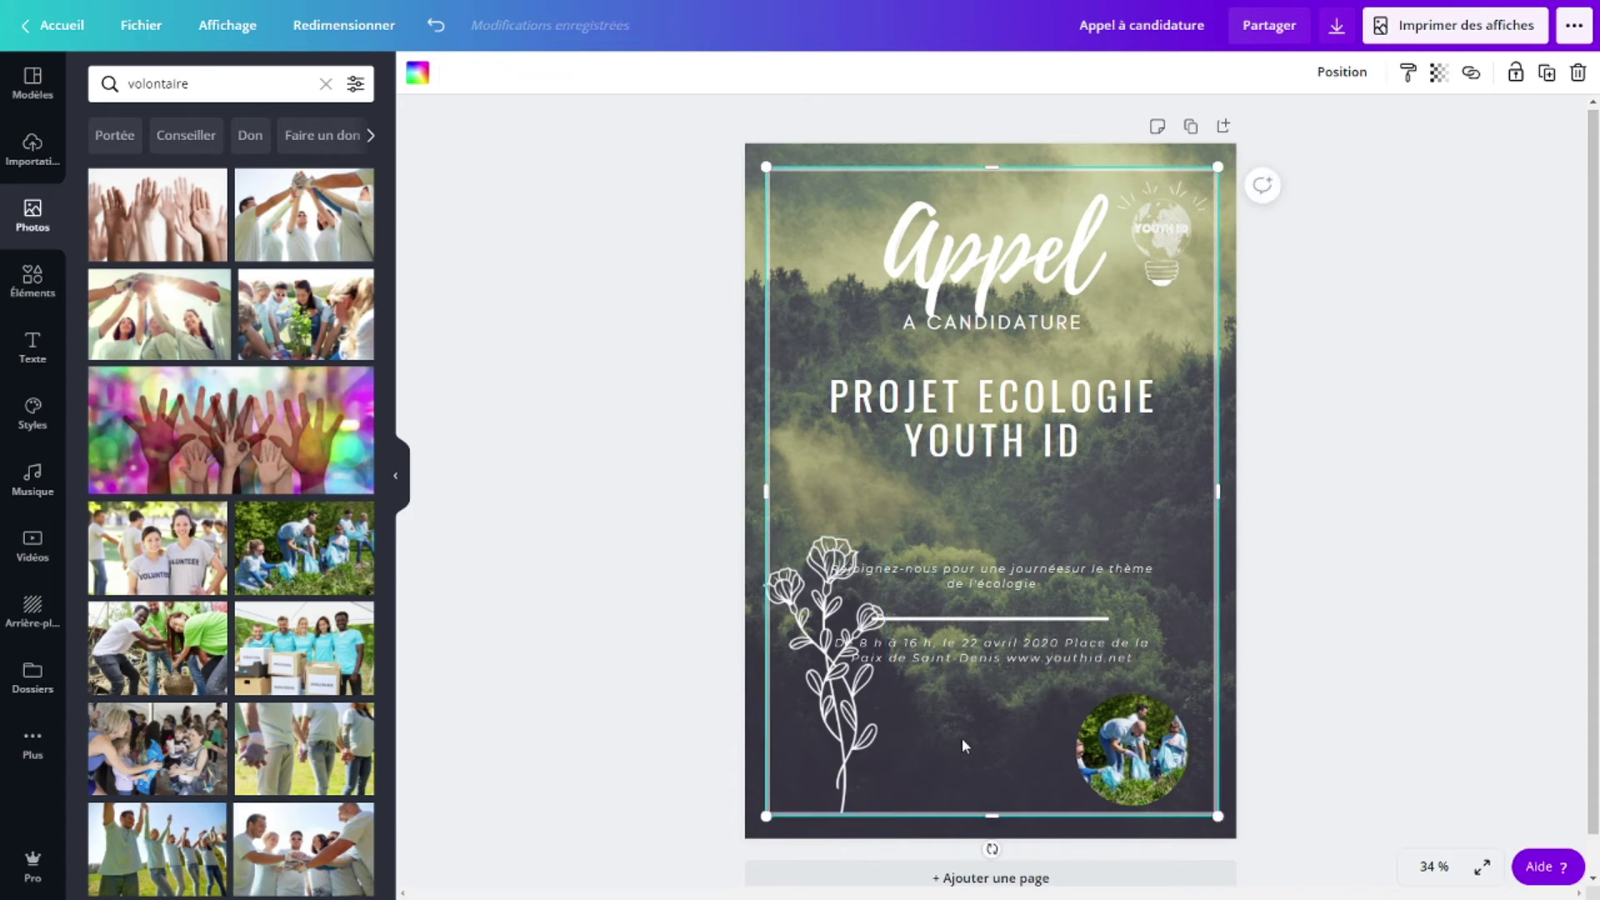
{"action": "left_click", "coordinate": [1403, 585]}
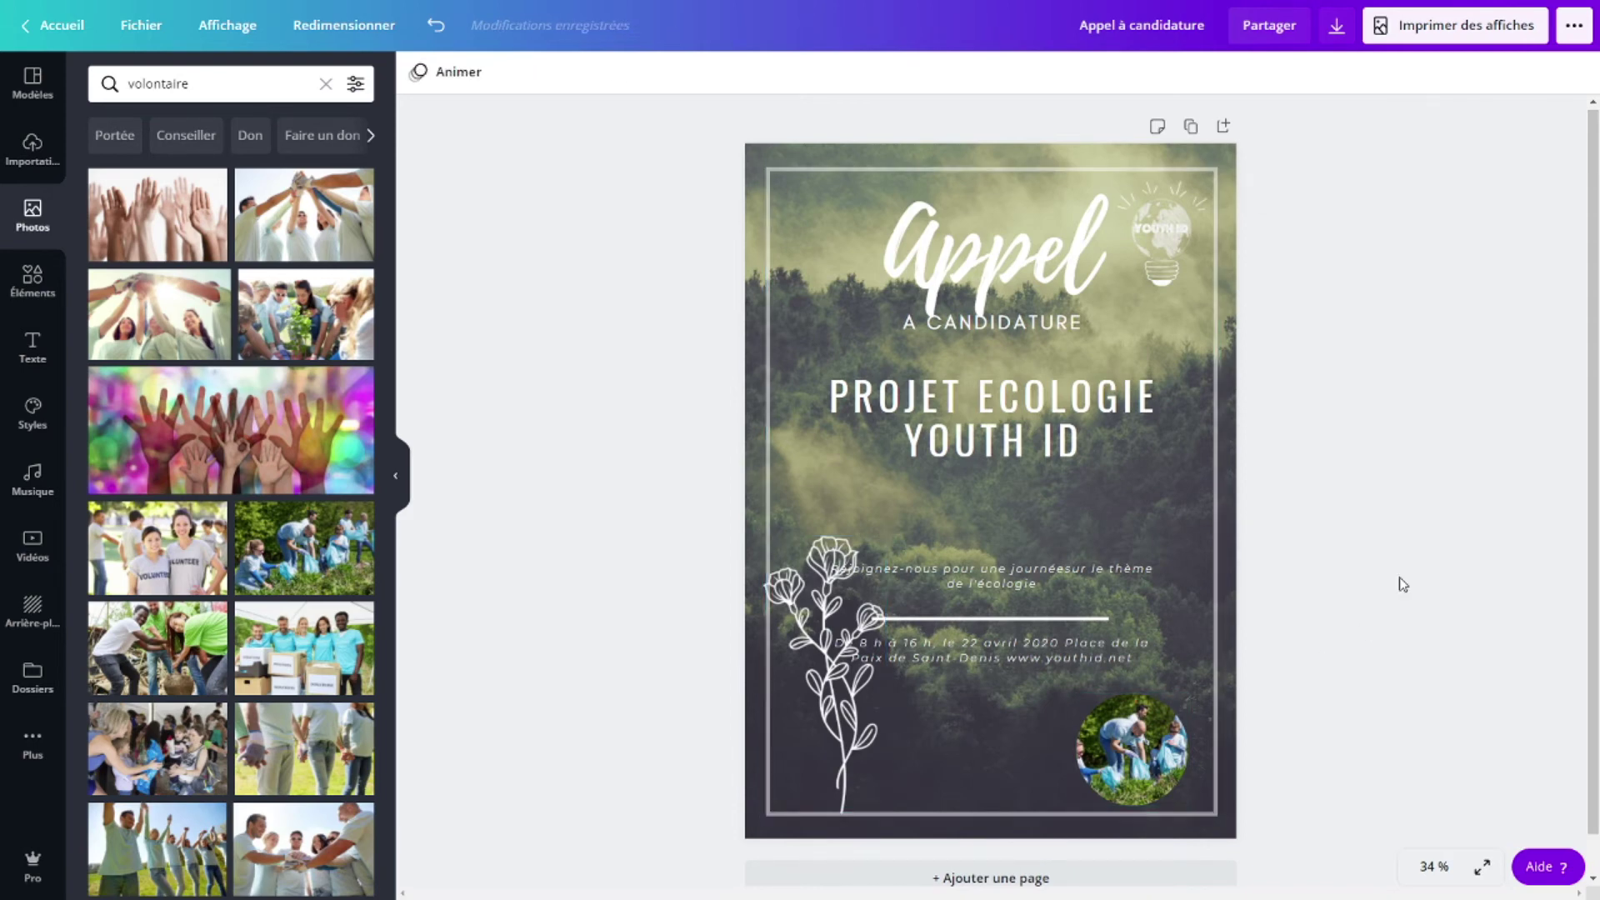
- Set the white flower drawing's transparency to 48
{"action": "left_click", "coordinate": [825, 621]}
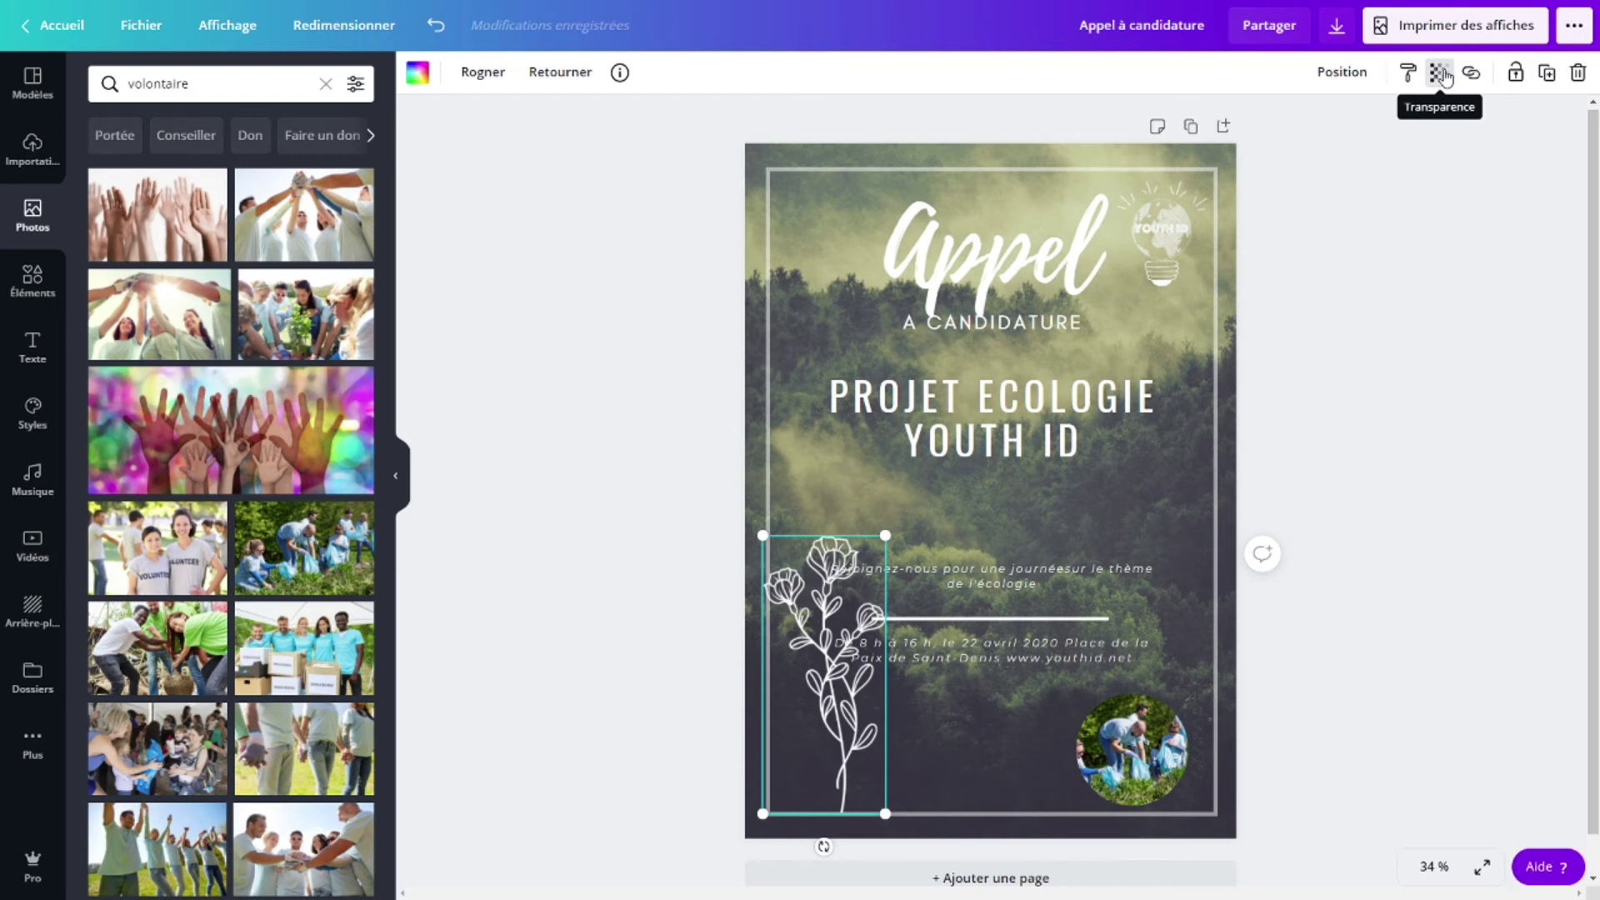
{"action": "left_click", "coordinate": [1441, 74]}
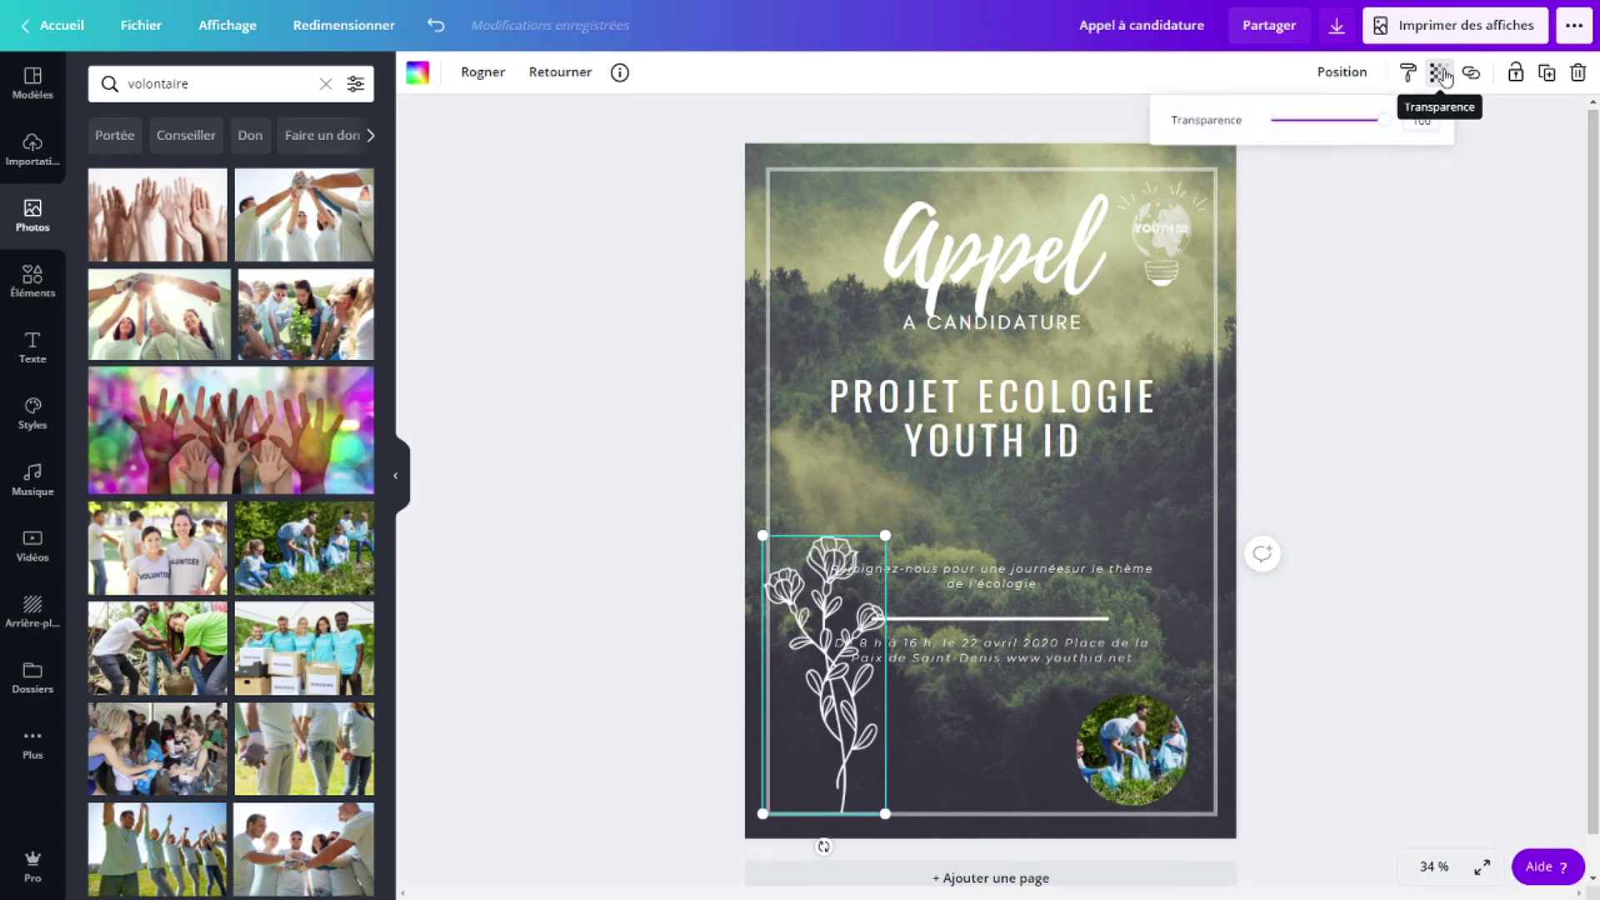
{"action": "left_click_drag", "start_coordinate": [1382, 125], "coordinate": [1329, 122]}
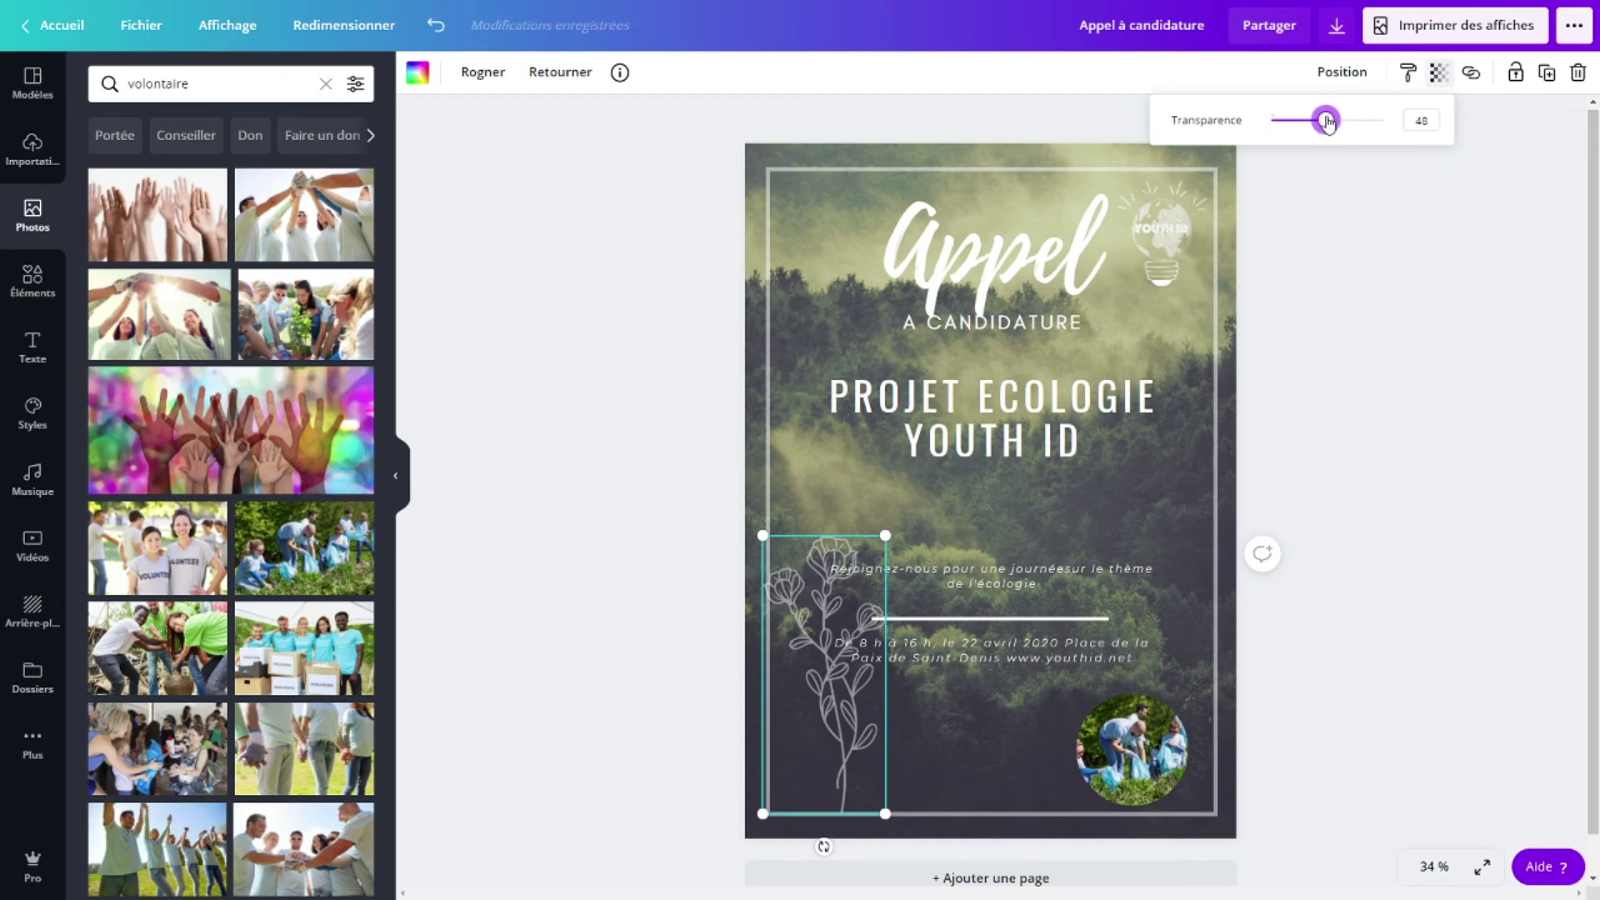
{"action": "left_click", "coordinate": [1433, 268]}
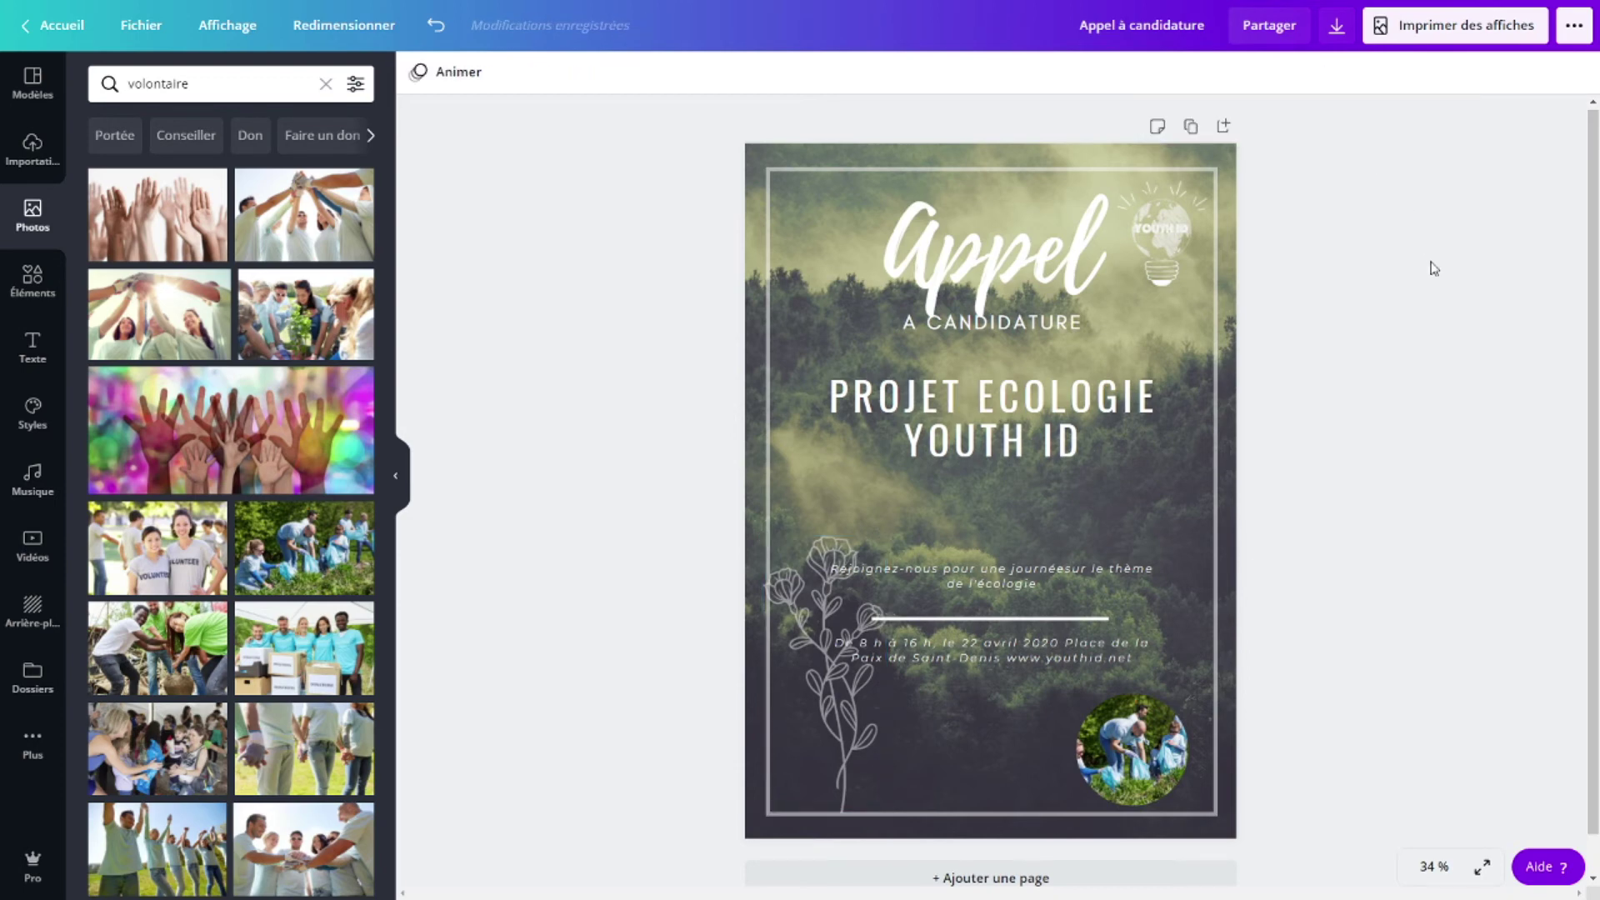
- Group the "PROJET ECOLOGIE YOUTH ID" title with the "Rejoignez-nous" text below it
{"action": "left_click", "coordinate": [1109, 437]}
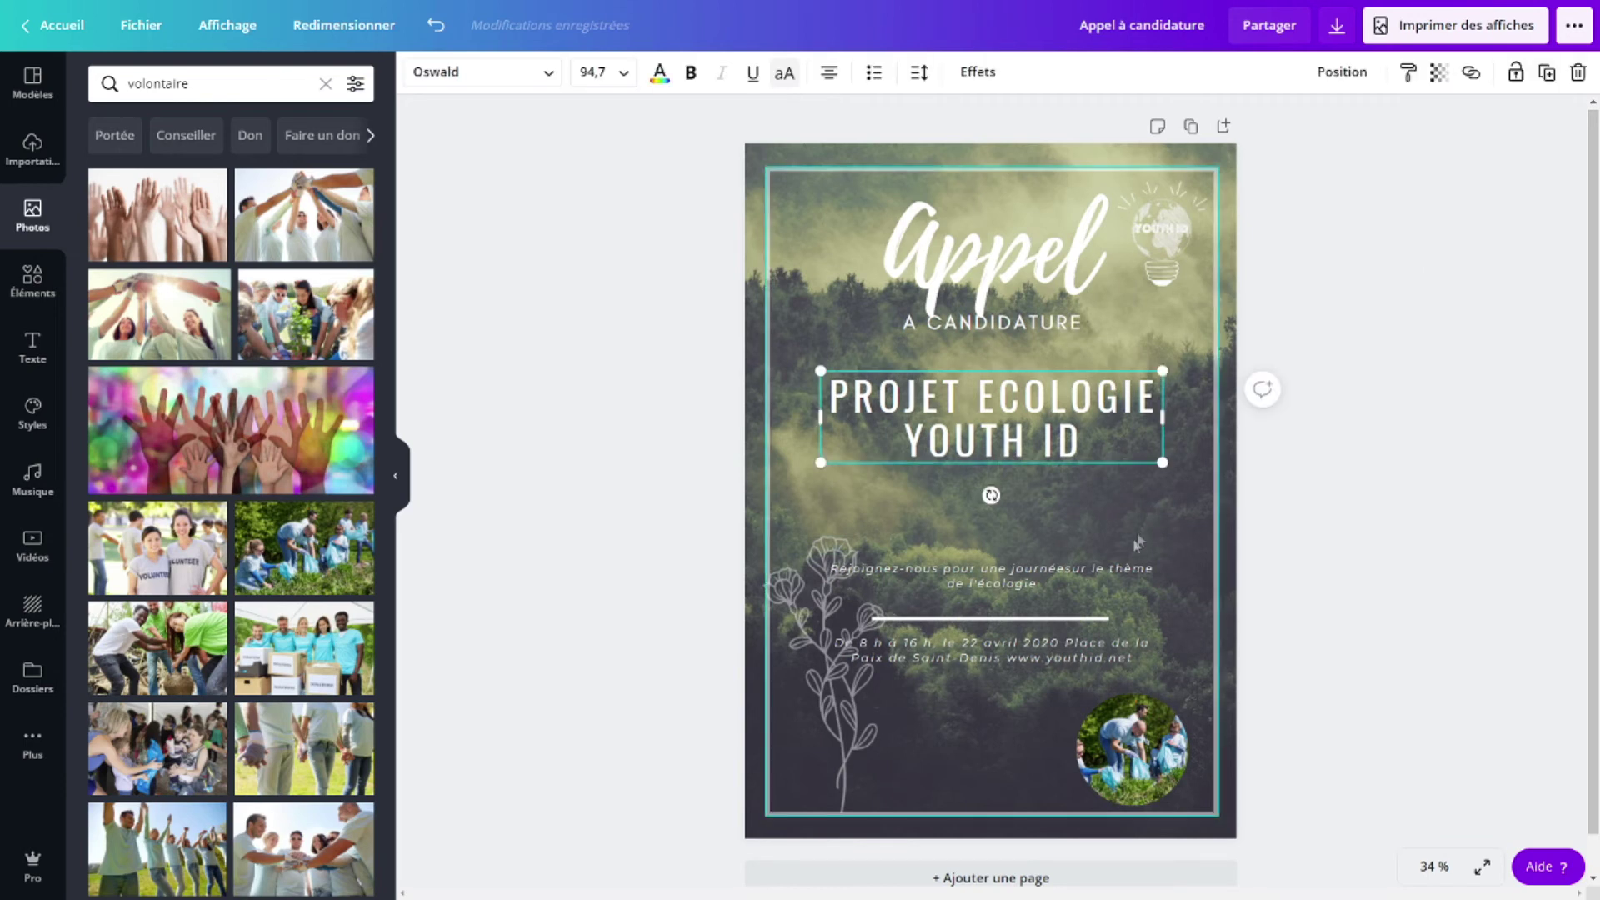
{"action": "left_click", "coordinate": [1044, 586], "text": "shift"}
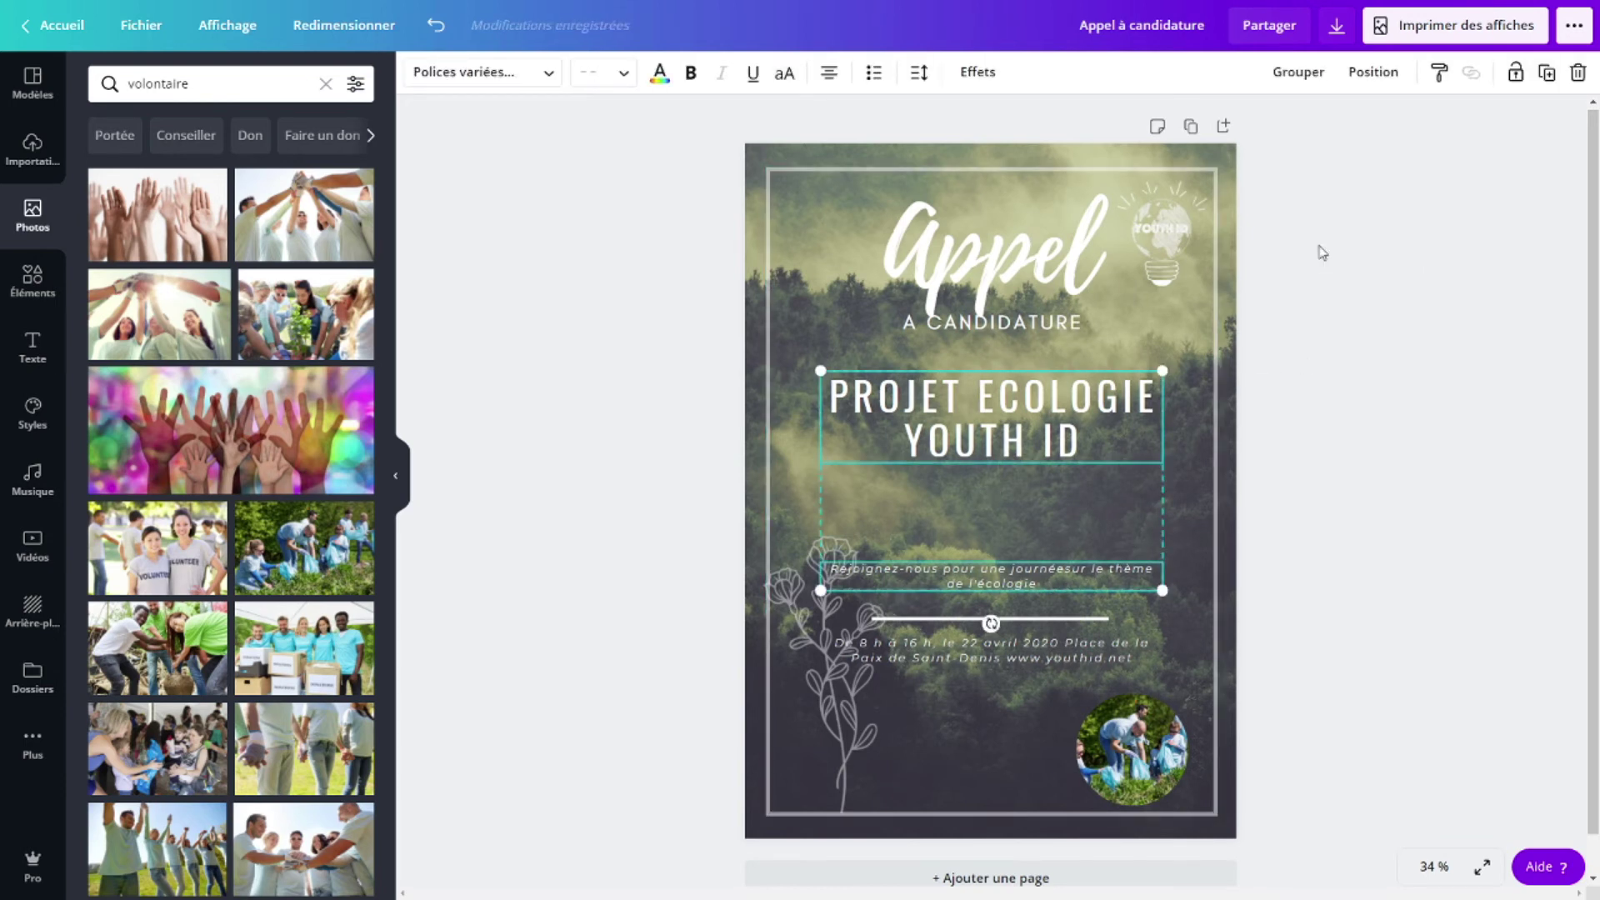
{"action": "left_click", "coordinate": [1298, 77]}
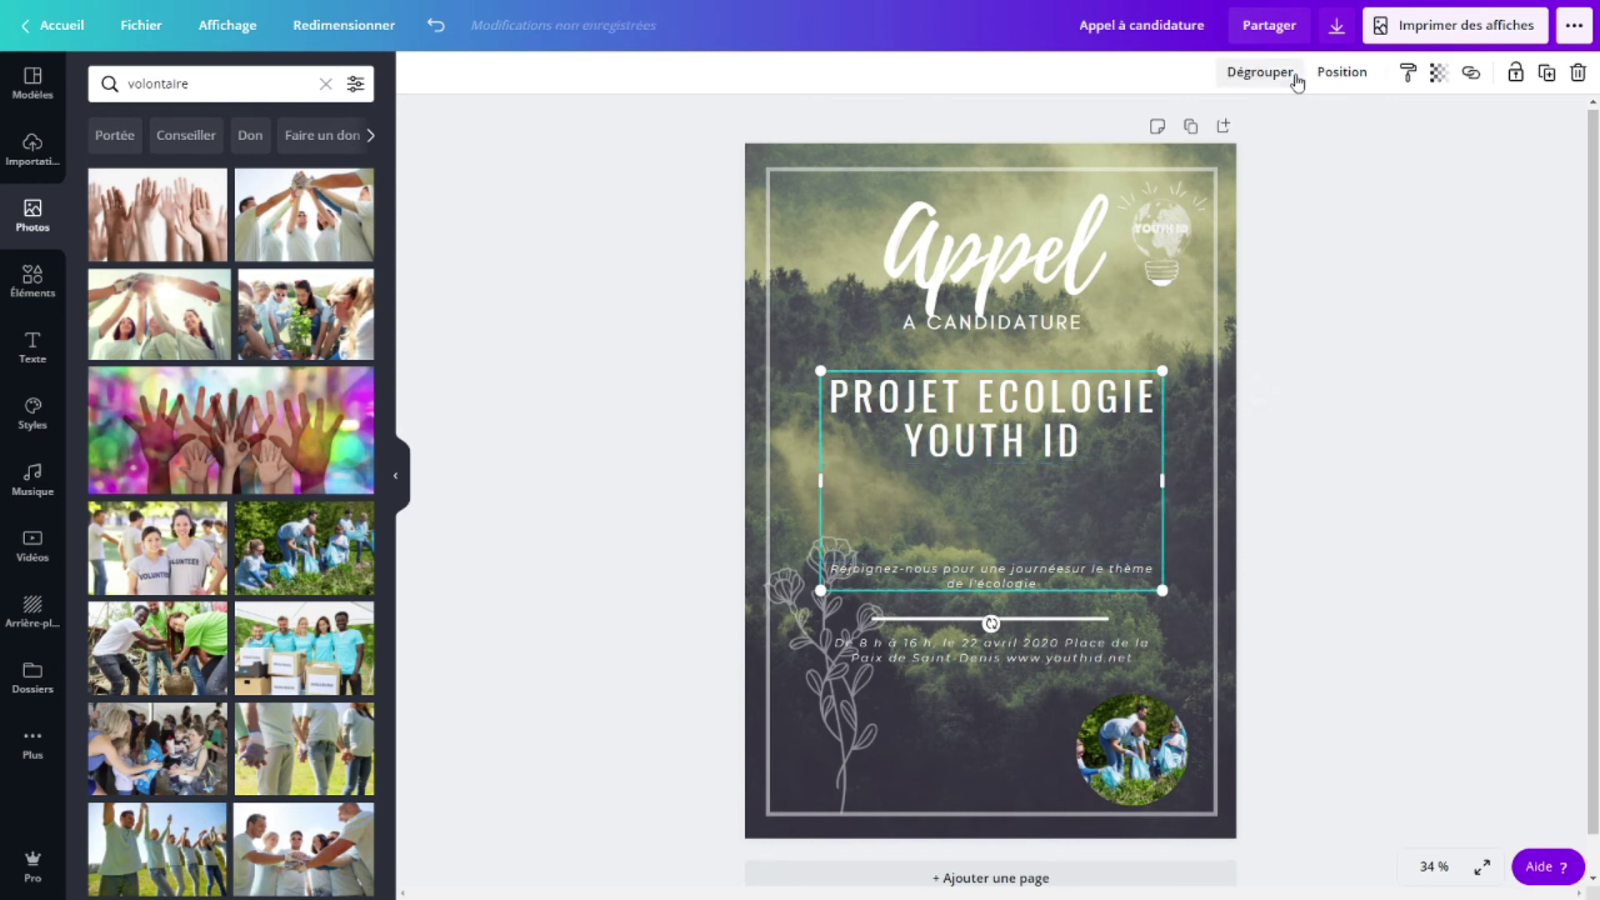
- Try moving the grouped title and "Rejoignez-nous" text slightly down and to the left, and undo the move
{"action": "mouse_move", "coordinate": [974, 413]}
{"action": "left_mouse_down"}
{"action": "mouse_move", "coordinate": [980, 364]}
{"action": "mouse_move", "coordinate": [957, 332]}
{"action": "mouse_move", "coordinate": [920, 406]}
{"action": "mouse_move", "coordinate": [975, 442]}
{"action": "mouse_move", "coordinate": [1025, 442]}
{"action": "mouse_move", "coordinate": [994, 391]}
{"action": "mouse_move", "coordinate": [961, 383]}
{"action": "mouse_move", "coordinate": [939, 420]}
{"action": "mouse_move", "coordinate": [953, 424]}
{"action": "left_mouse_up"}
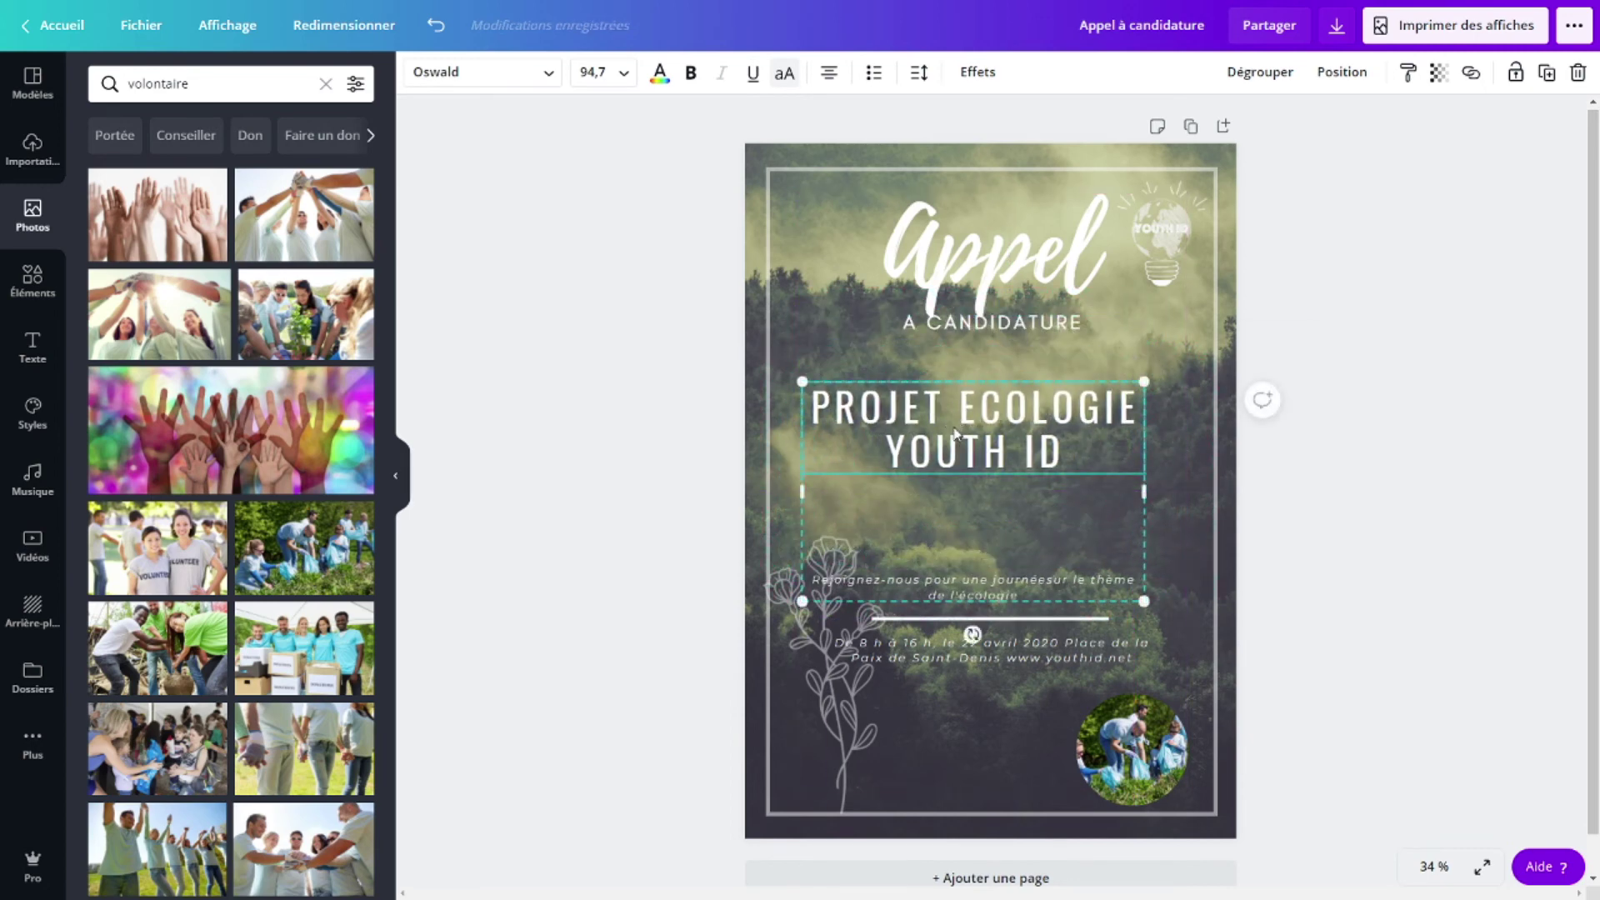
{"action": "key", "text": "ctrl+z"}
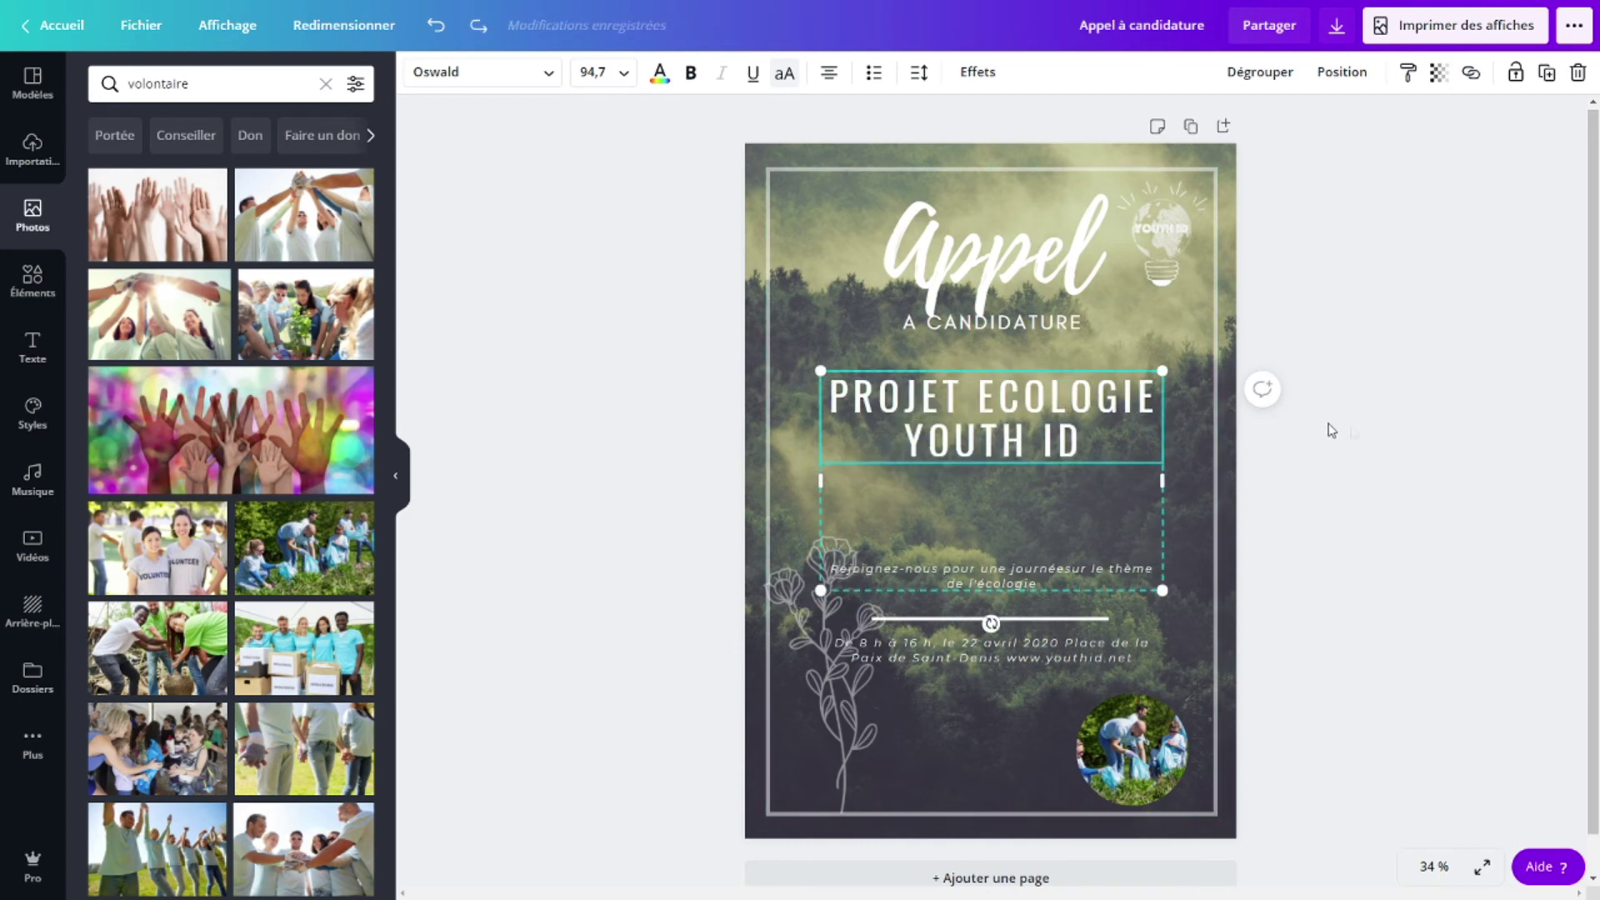
{"action": "left_click", "coordinate": [1494, 455]}
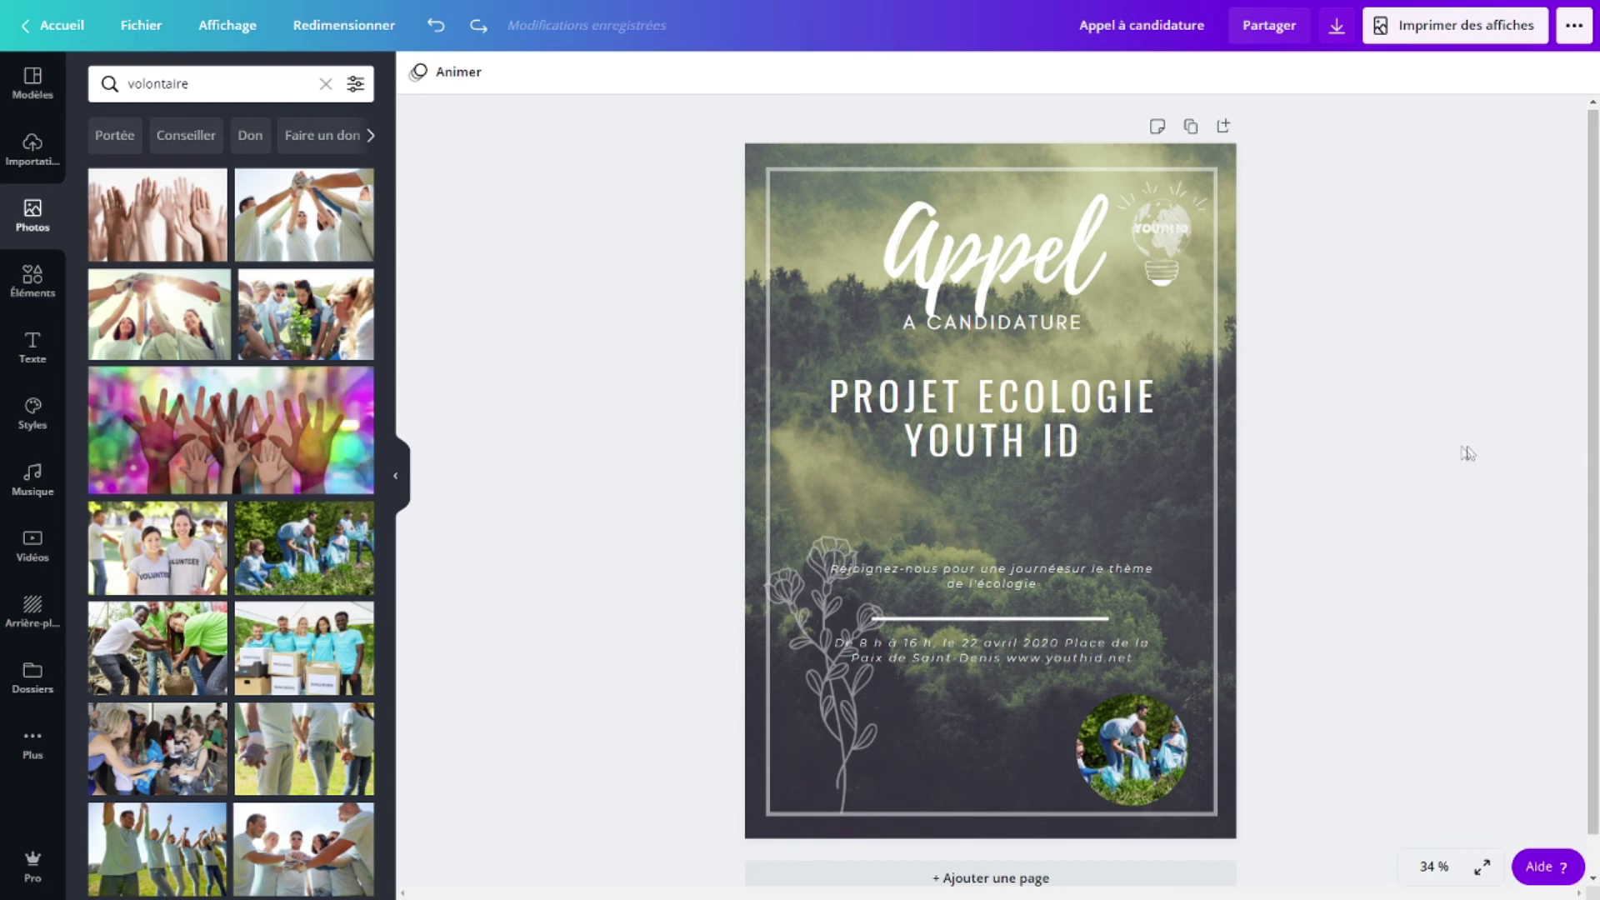
- Centre the circular volunteer photo horizontally on the page
{"action": "left_click", "coordinate": [1114, 736]}
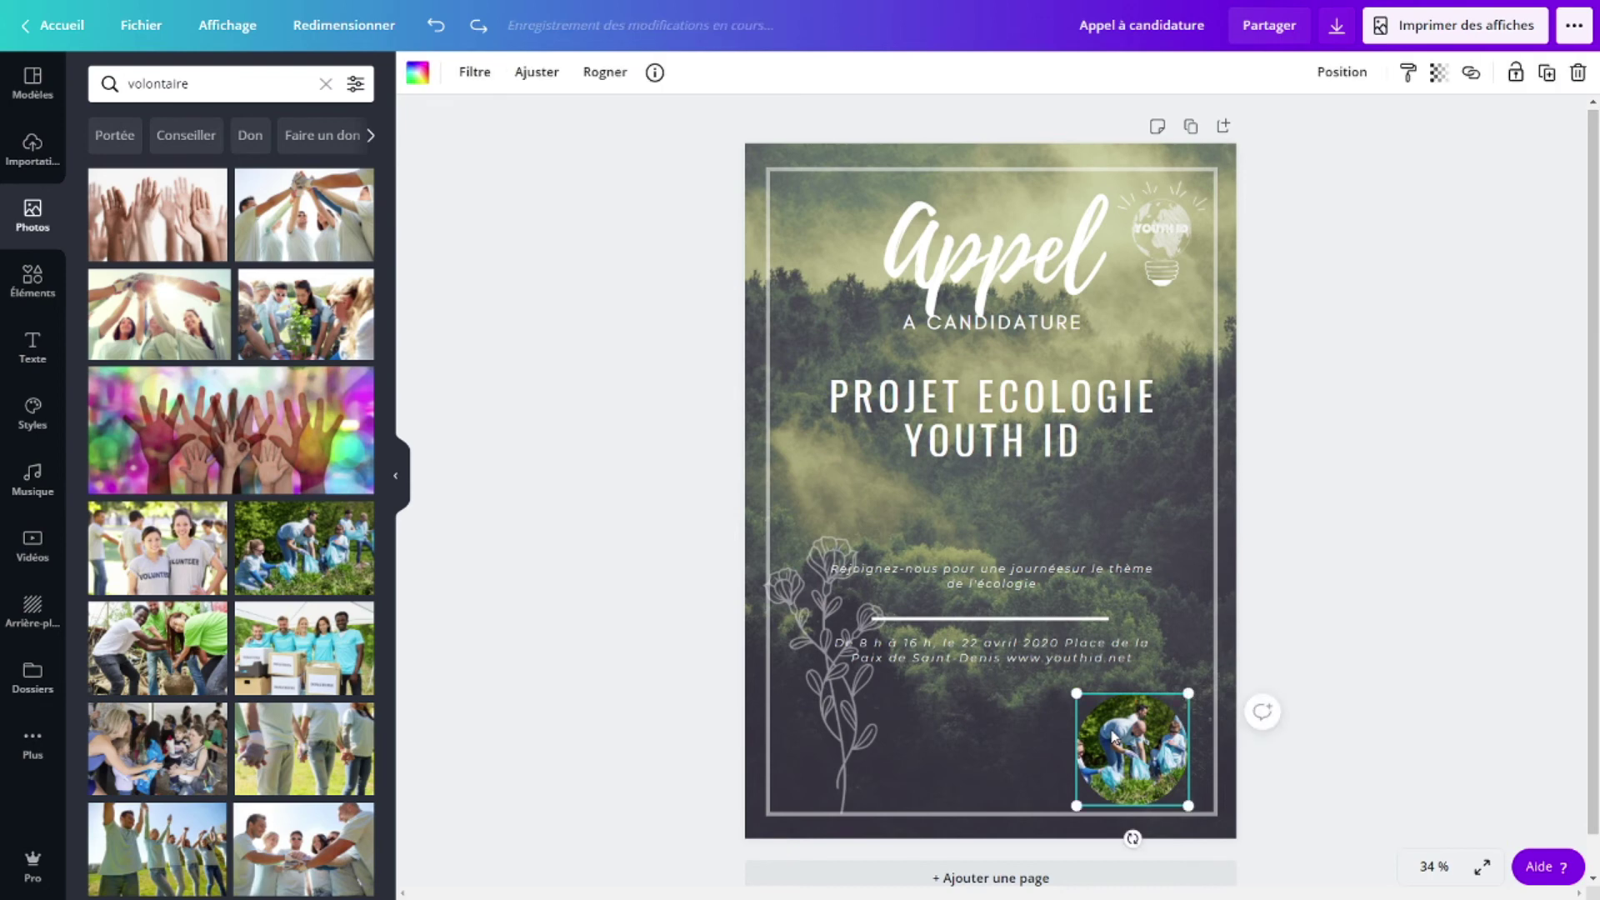
{"action": "left_click", "coordinate": [1337, 73]}
{"action": "left_click", "coordinate": [1286, 246]}
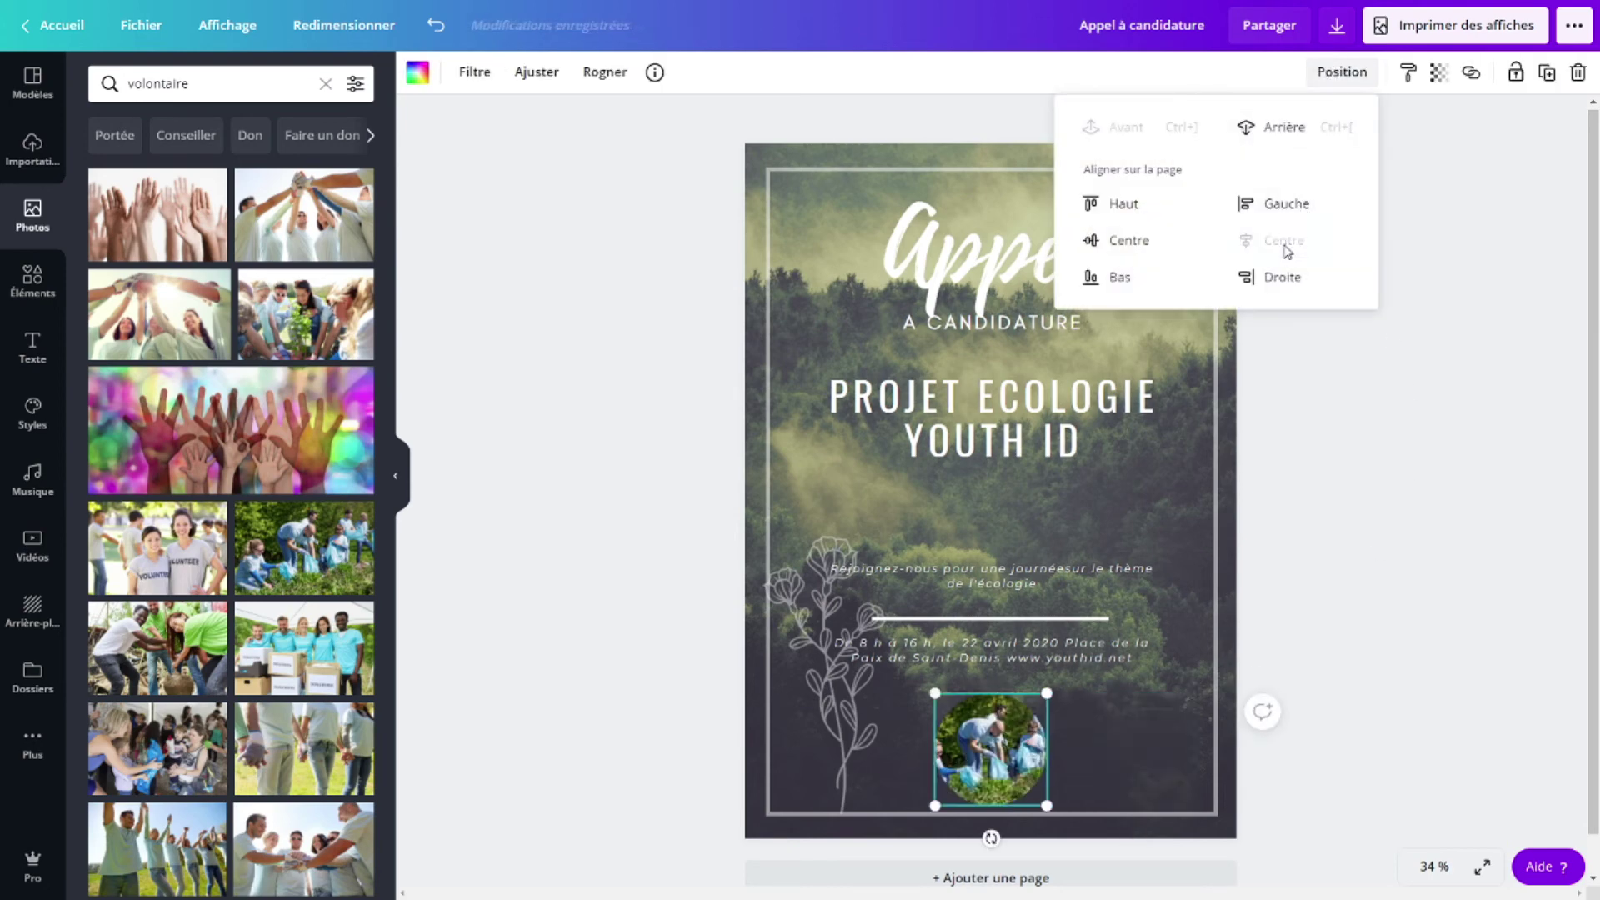
{"action": "left_click", "coordinate": [1249, 212]}
{"action": "left_click", "coordinate": [1269, 246]}
- Align the "Appel" title and the circular volunteer photo with each other on their horizontal centres
{"action": "left_click", "coordinate": [964, 299], "text": "shift"}
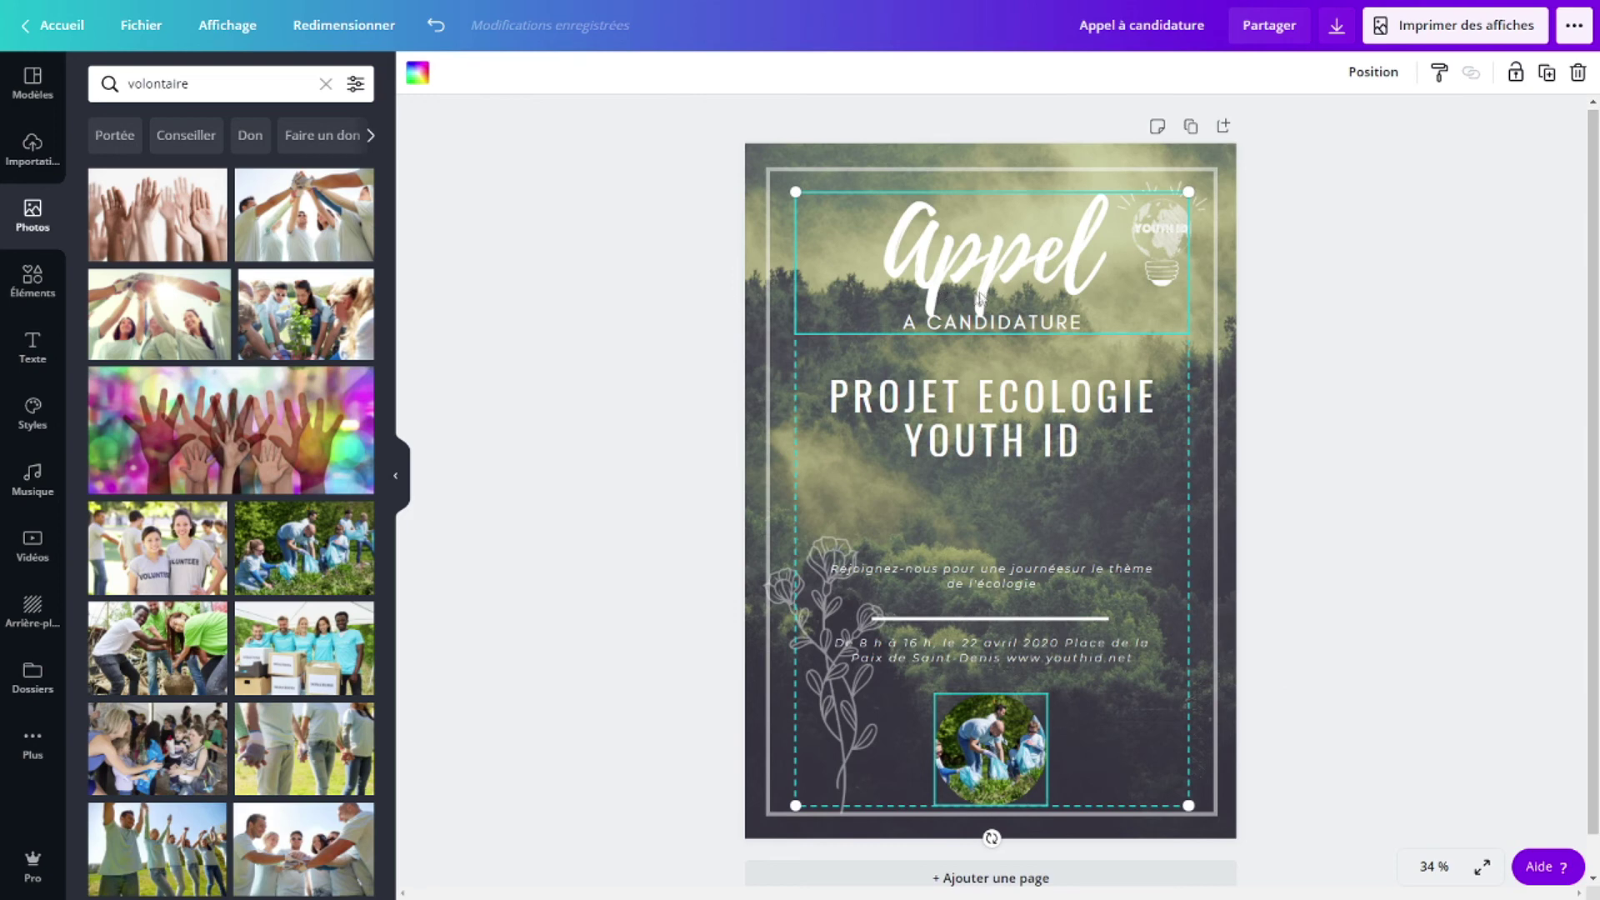
{"action": "left_click", "coordinate": [1377, 72]}
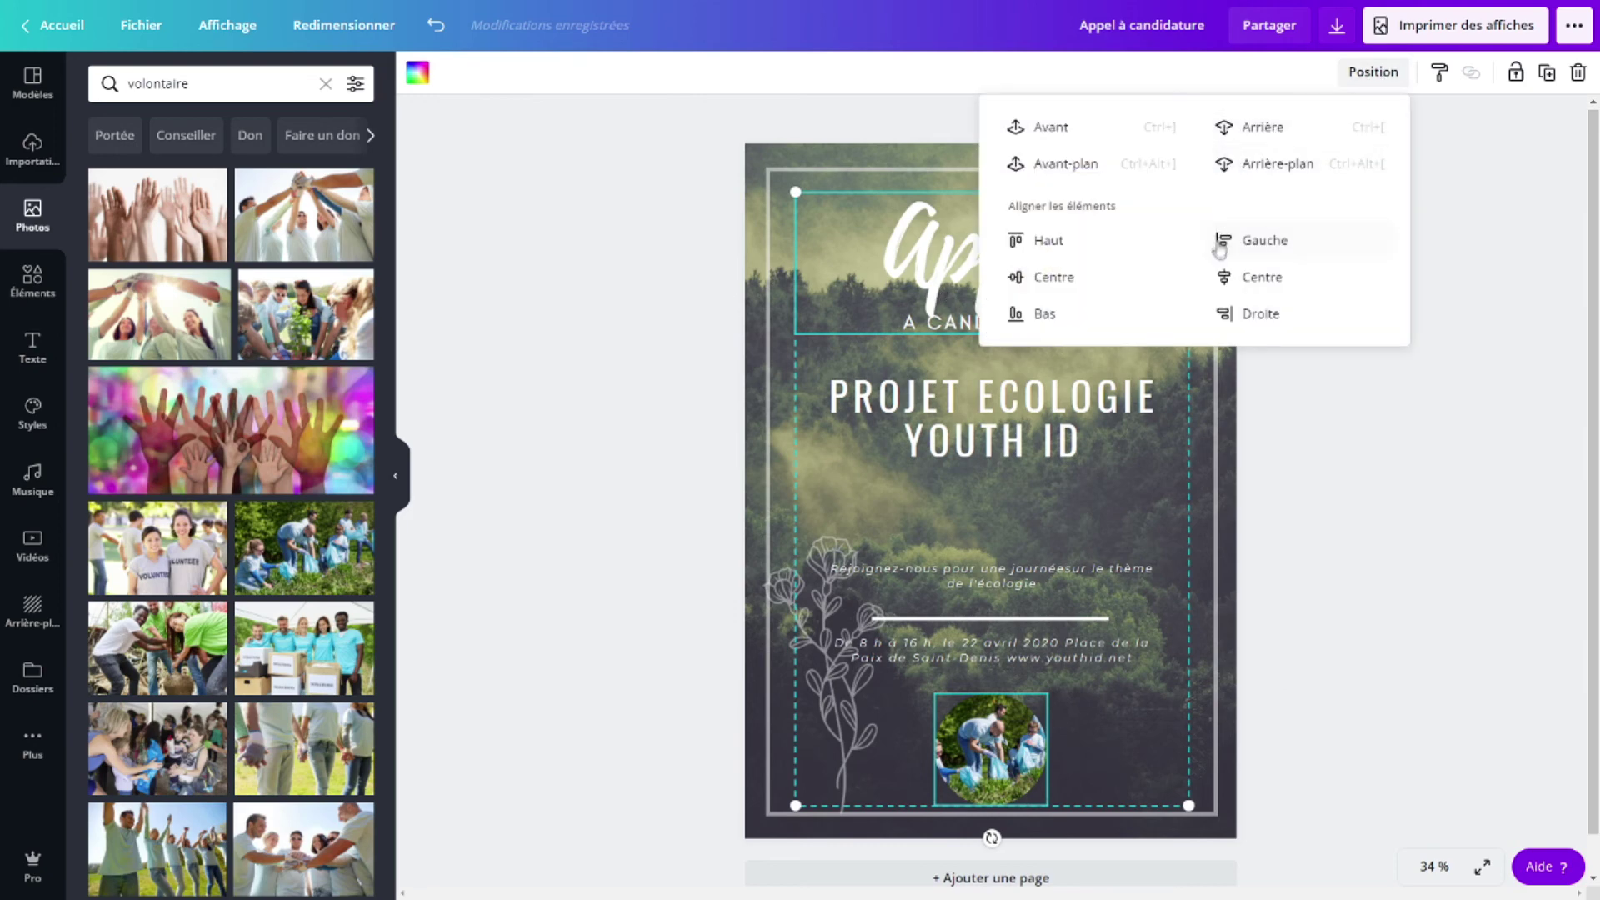
{"action": "left_click", "coordinate": [1260, 275]}
{"action": "left_click", "coordinate": [1436, 422]}
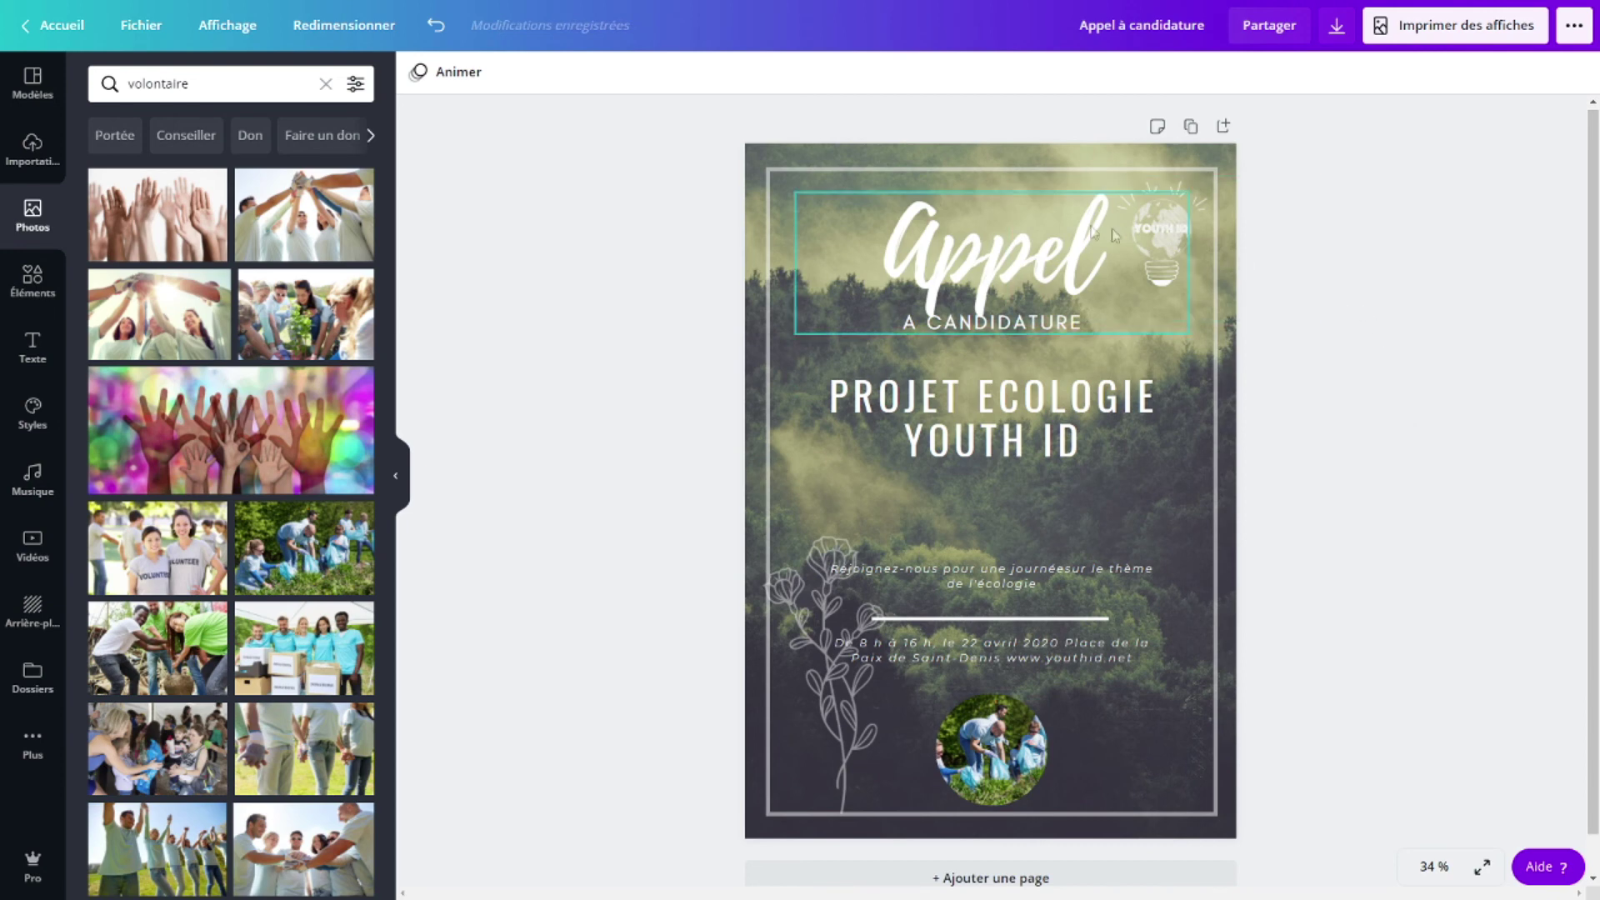
- Try the Bloc and Zoom page animations on the poster, and apply the Lever animation
{"action": "left_click", "coordinate": [441, 83]}
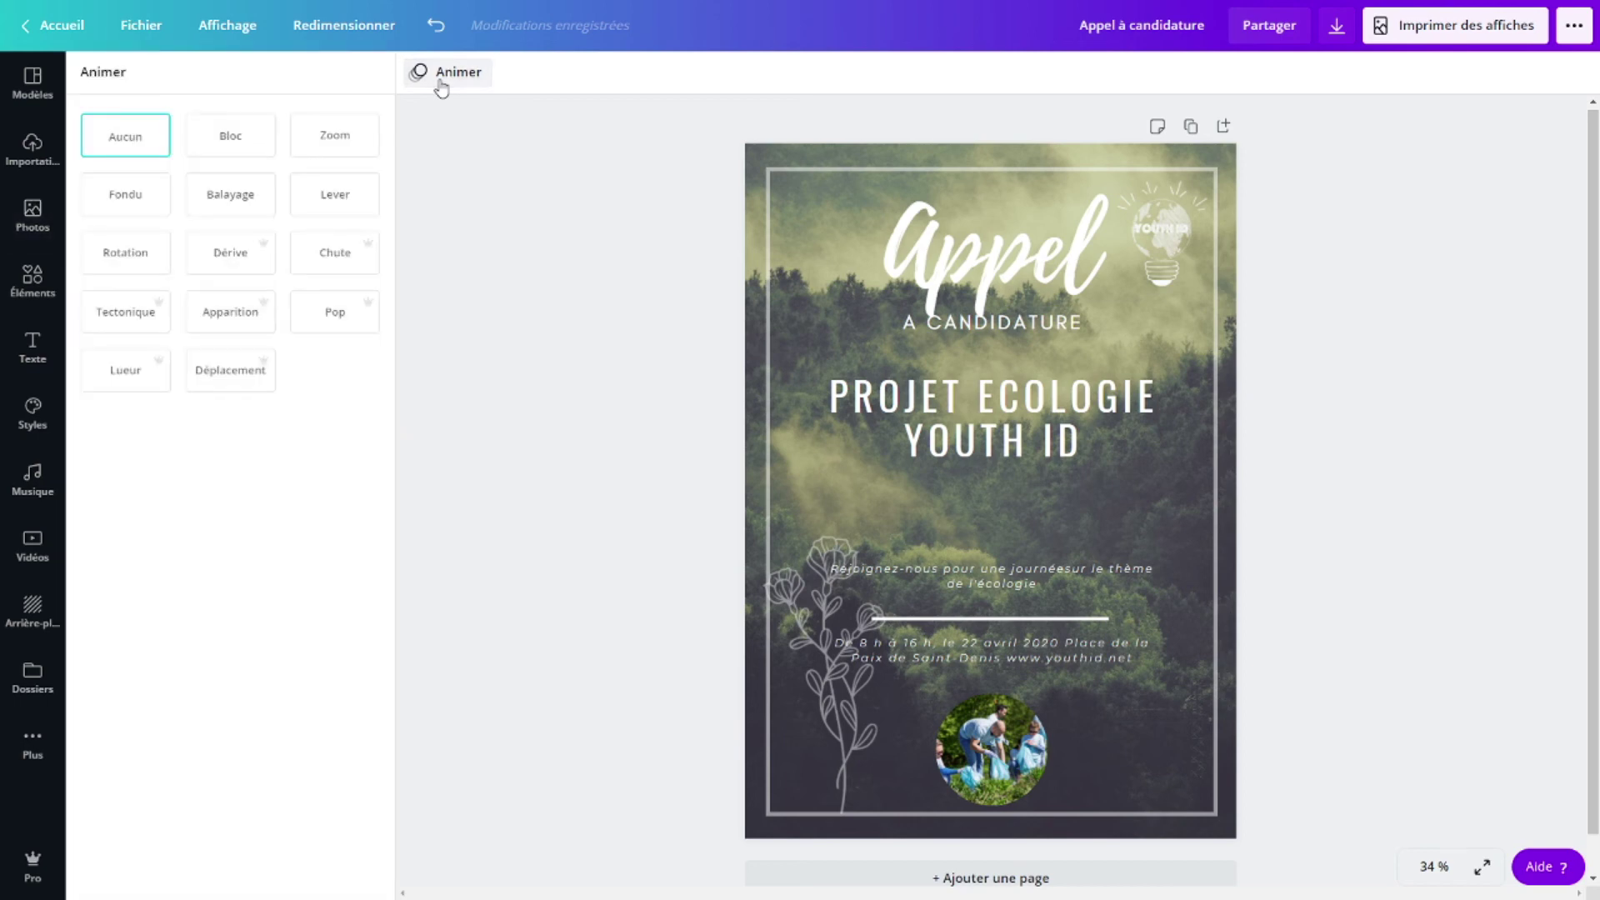
{"action": "left_click", "coordinate": [220, 142]}
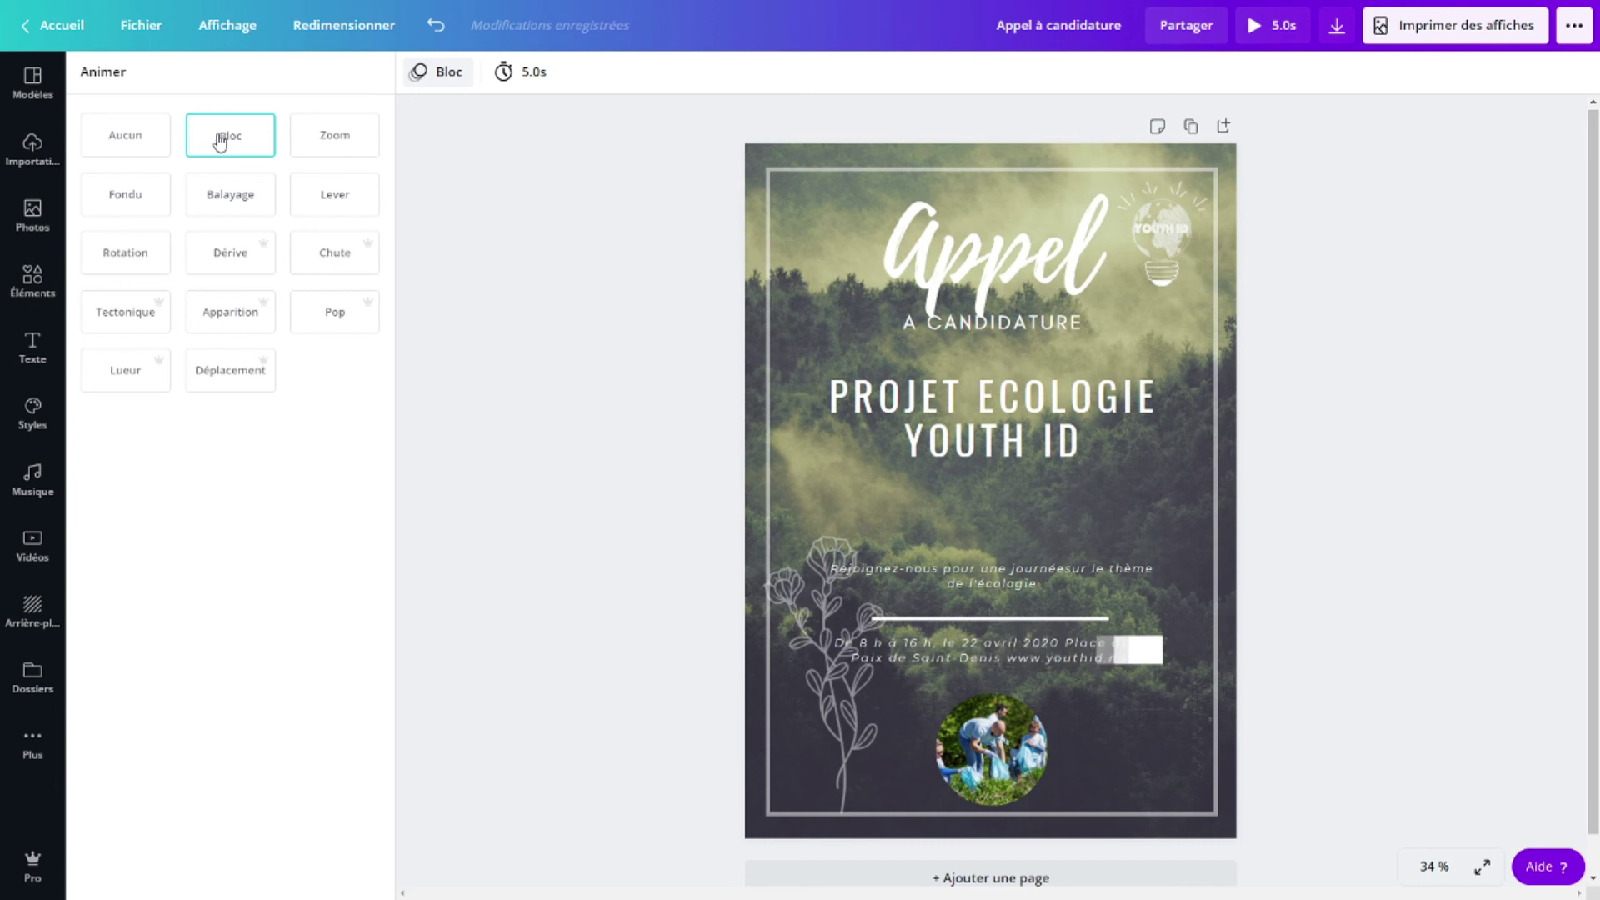
{"action": "left_click", "coordinate": [325, 137]}
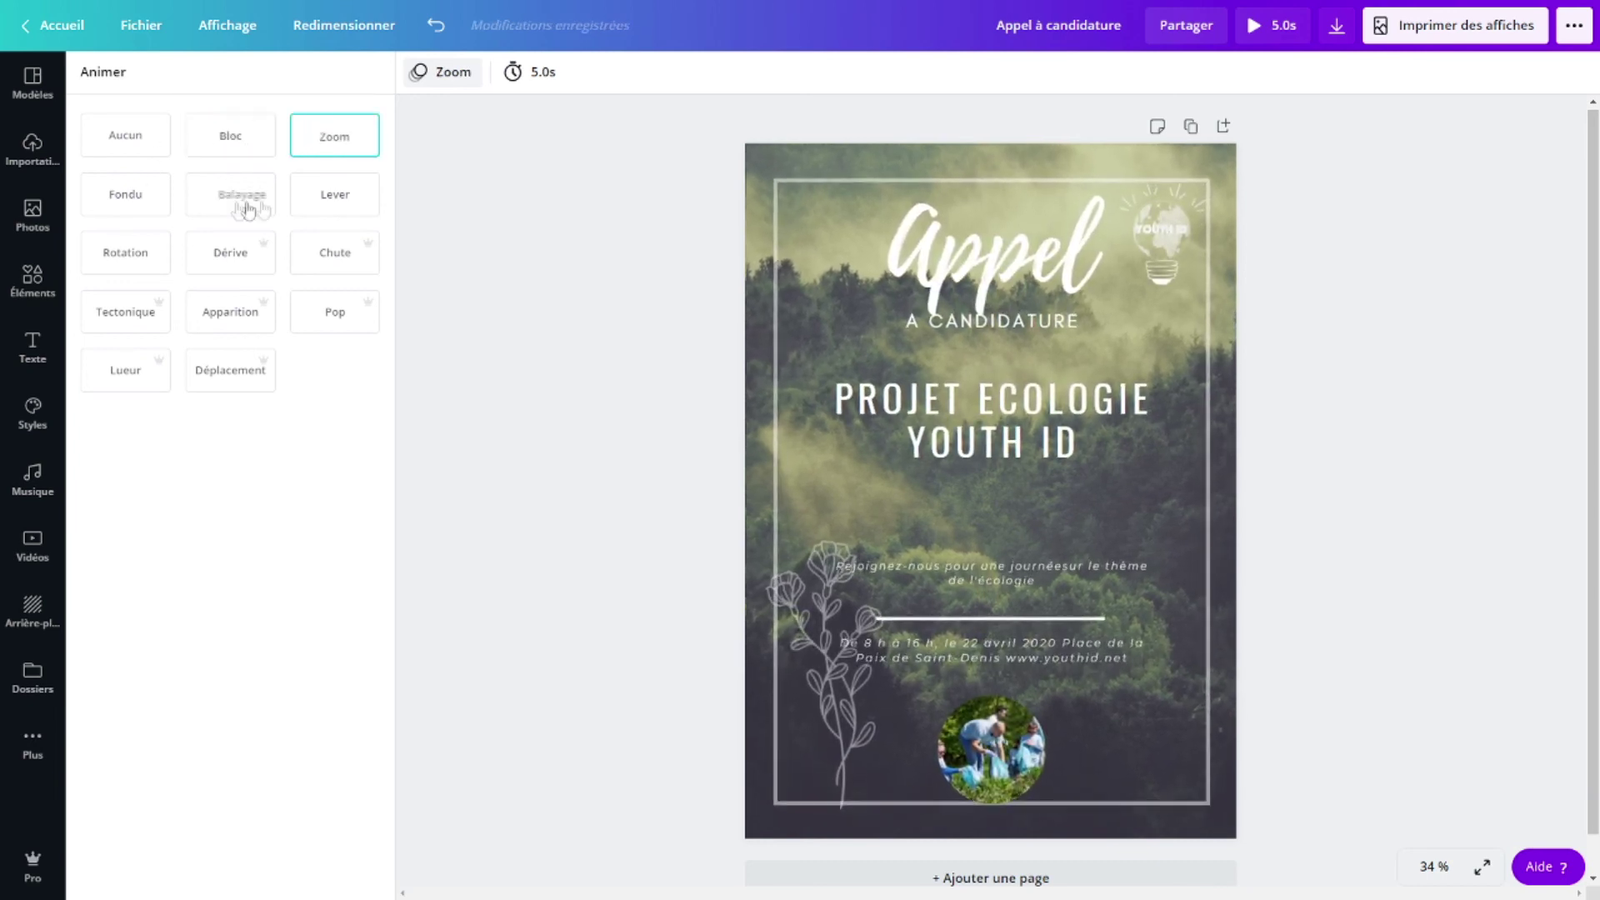
{"action": "left_click", "coordinate": [309, 203]}
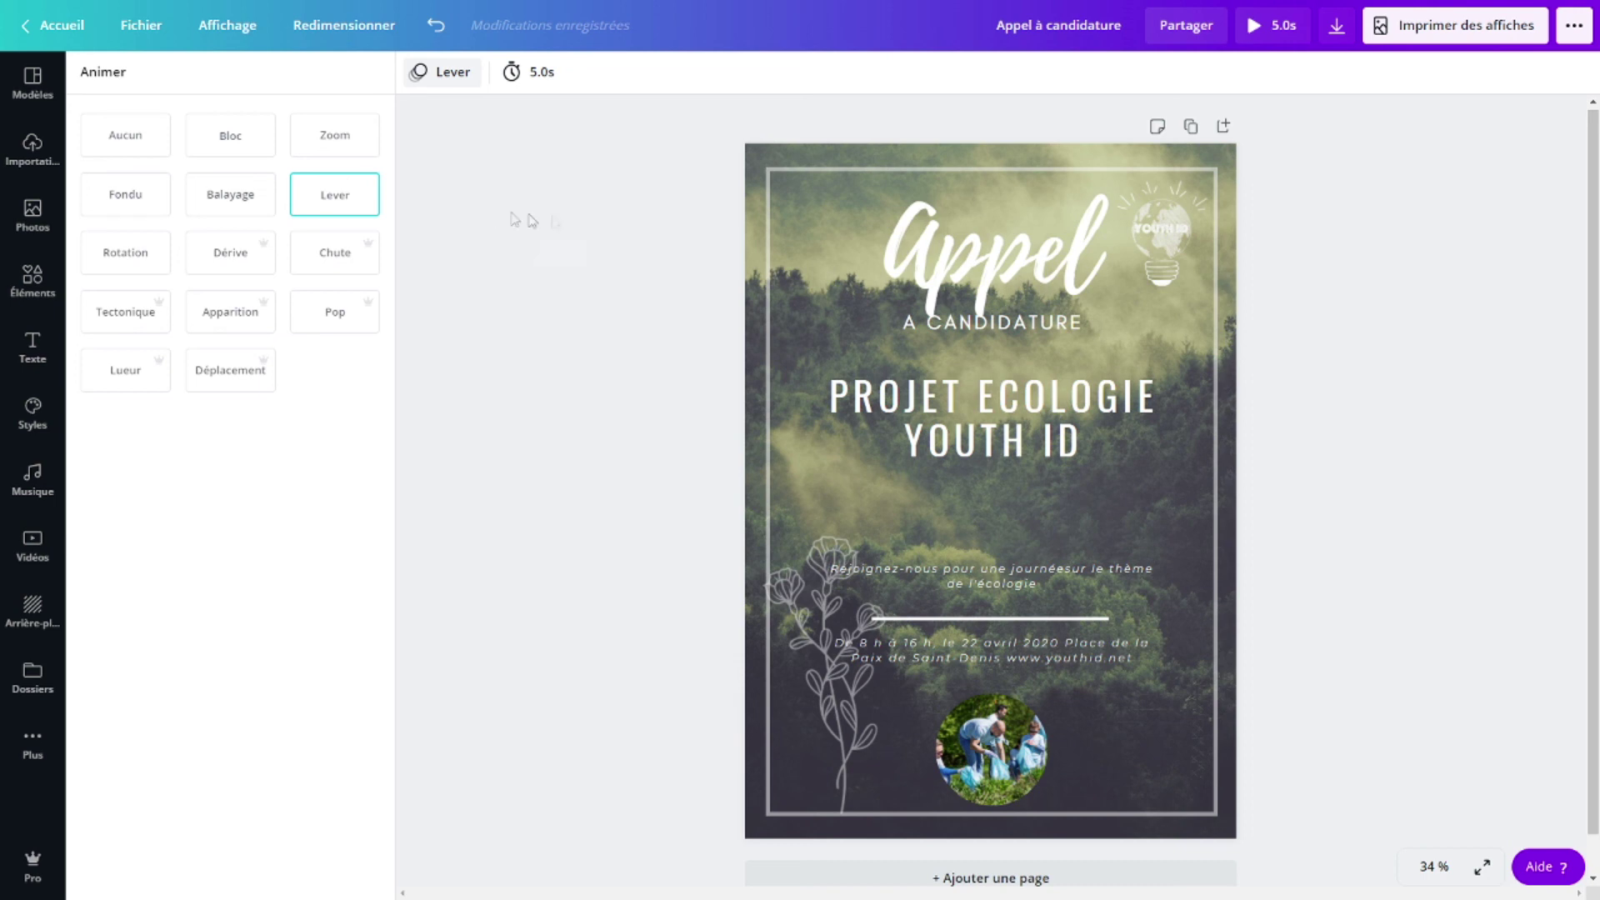
- Examine the file types available for downloading the animated poster, and close the download options without downloading
{"action": "left_click", "coordinate": [1336, 33]}
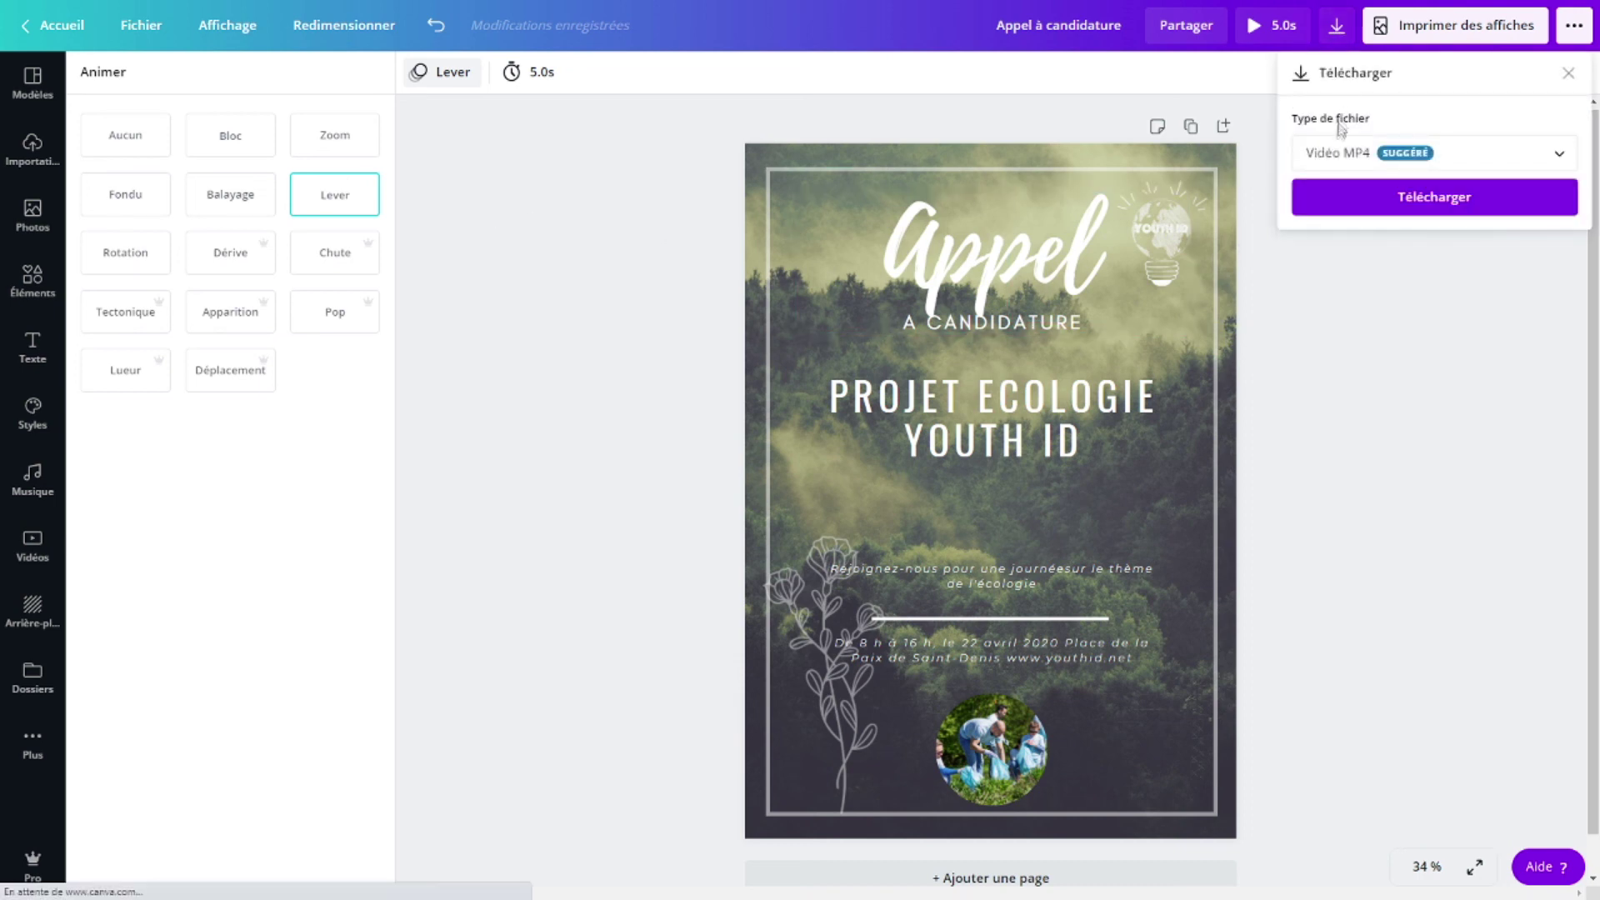
{"action": "left_click", "coordinate": [1331, 153]}
{"action": "scroll", "coordinate": [1340, 187], "scroll_direction": "up", "scroll_amount": 2}
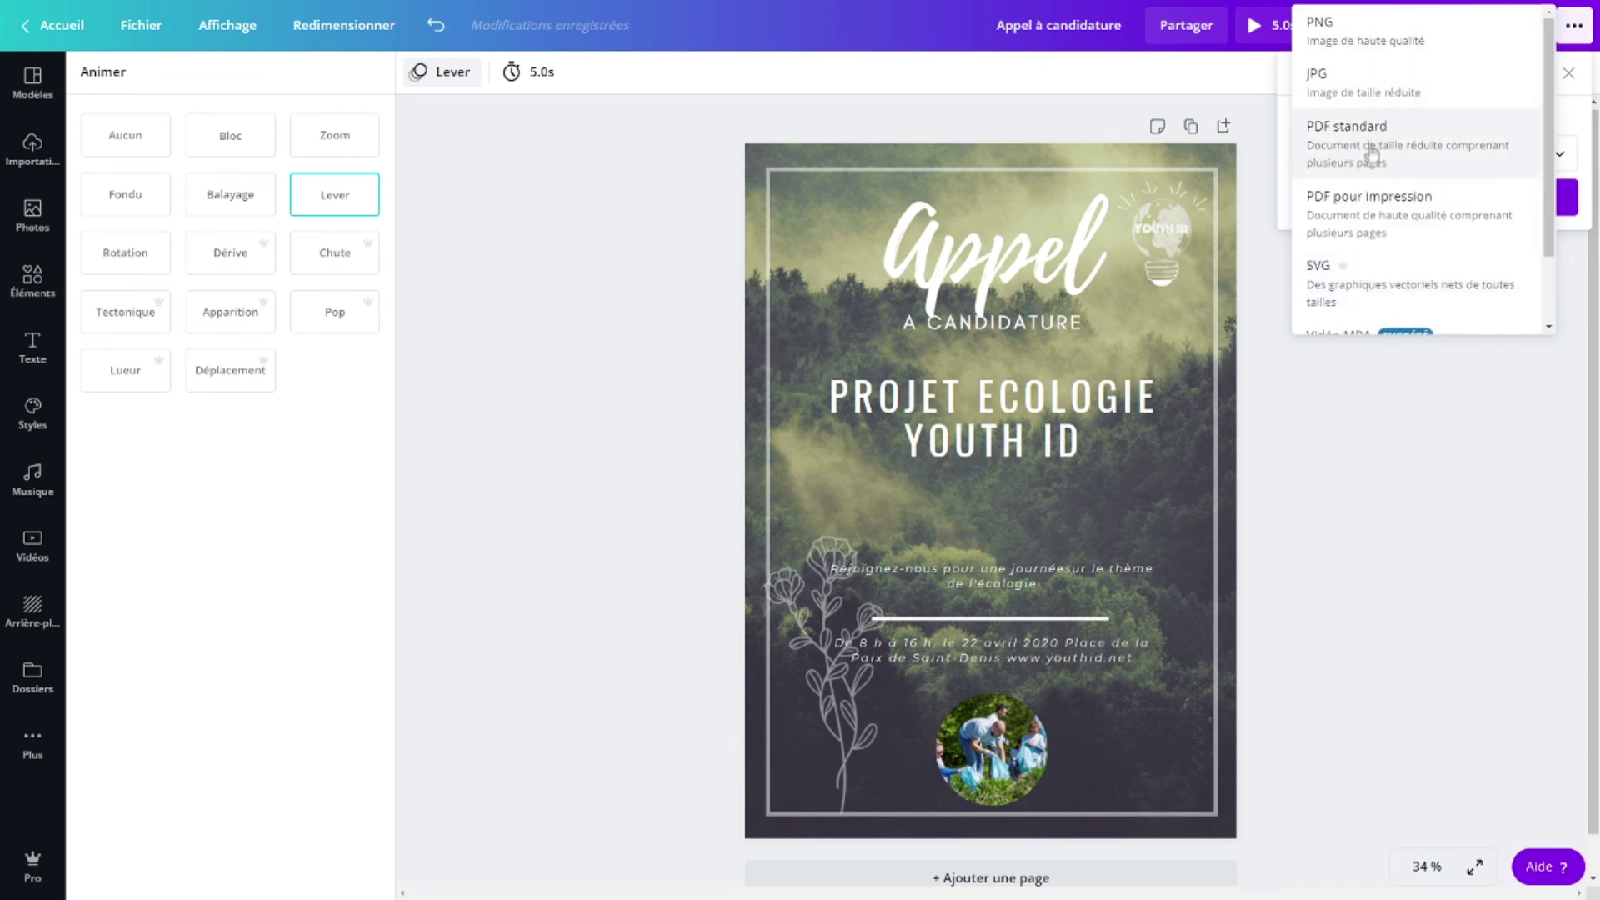
{"action": "scroll", "coordinate": [1364, 197], "scroll_direction": "down", "scroll_amount": 1}
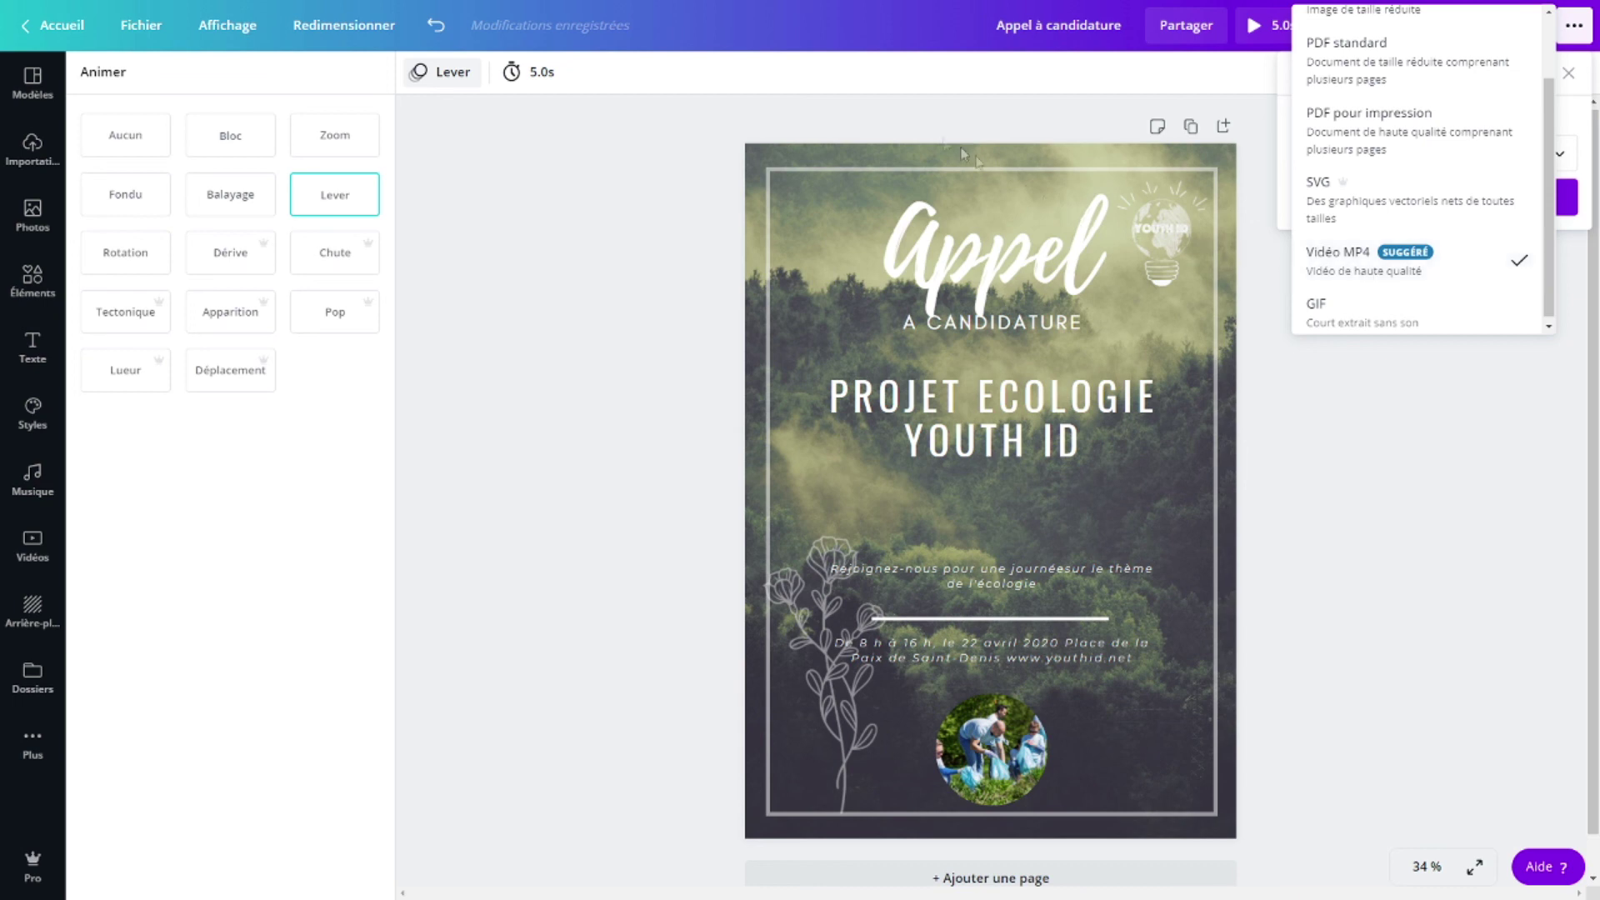
{"action": "left_click", "coordinate": [884, 108]}
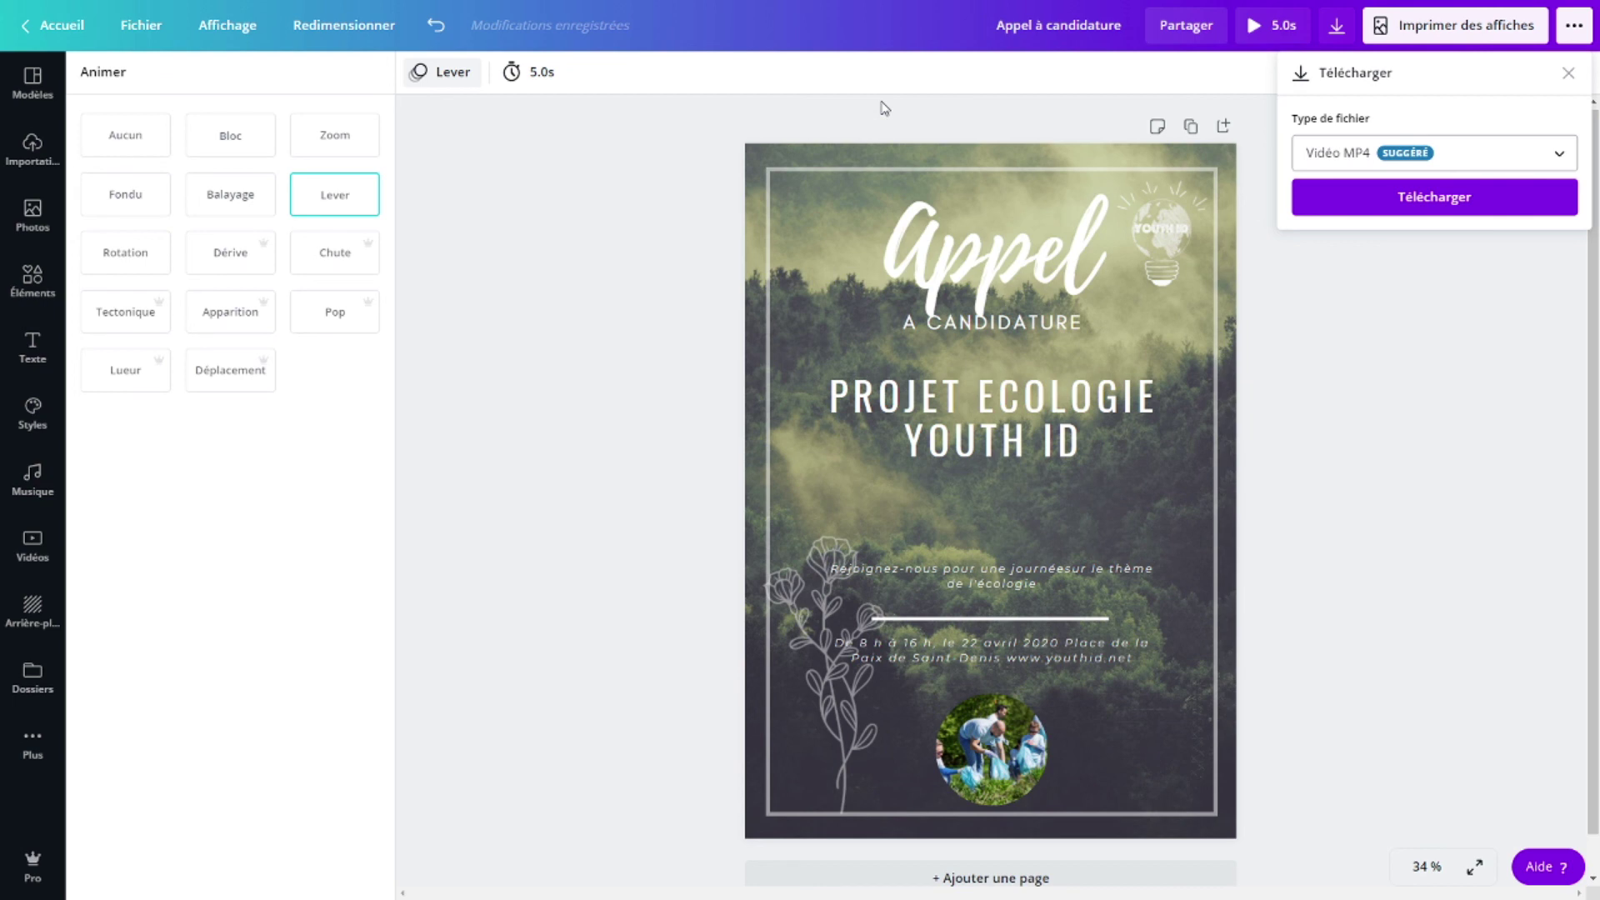
{"action": "left_click", "coordinate": [885, 109]}
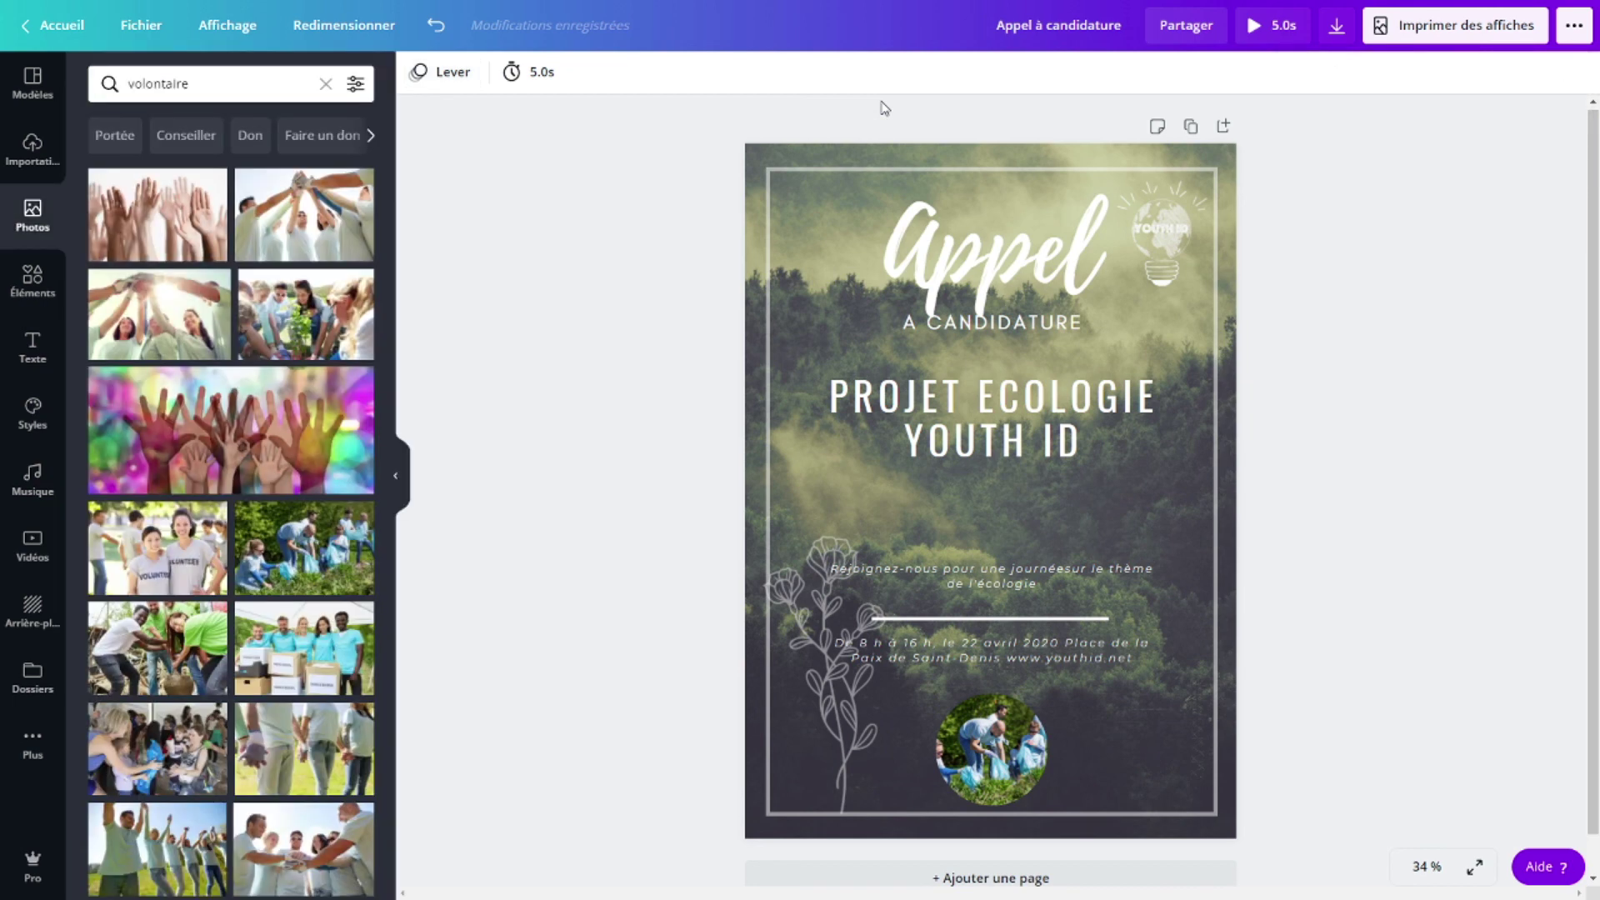